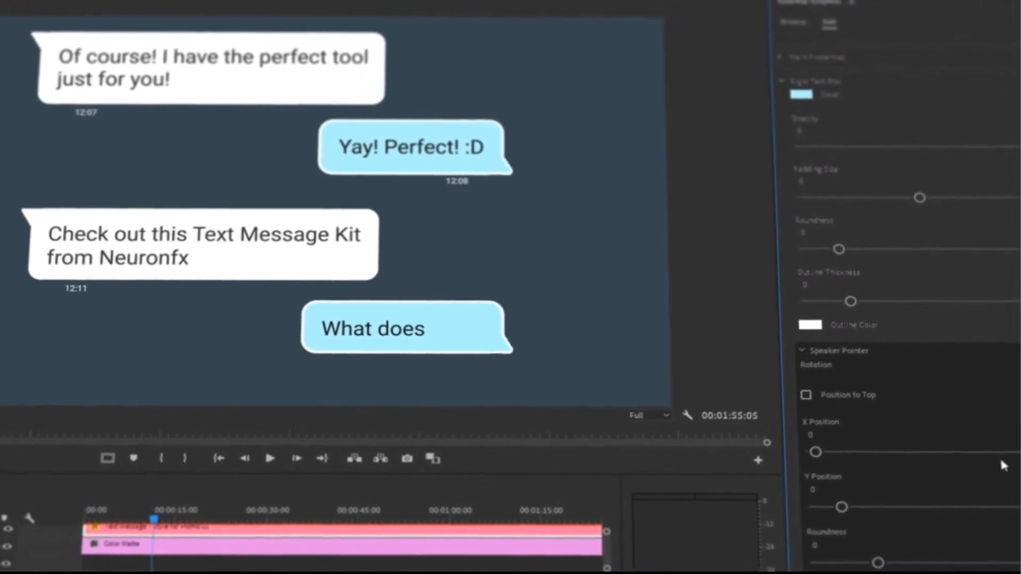
Increase the right text box's roundness and collapse its Speaker Pointer settings
drag(819, 255, 912, 257)
click(819, 356)
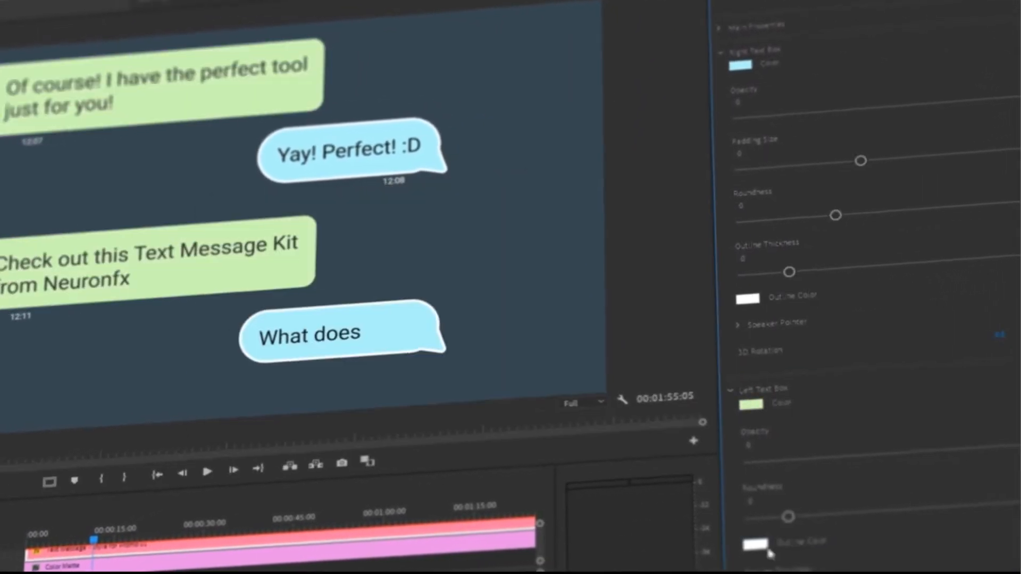
scroll(851, 319, down, 5)
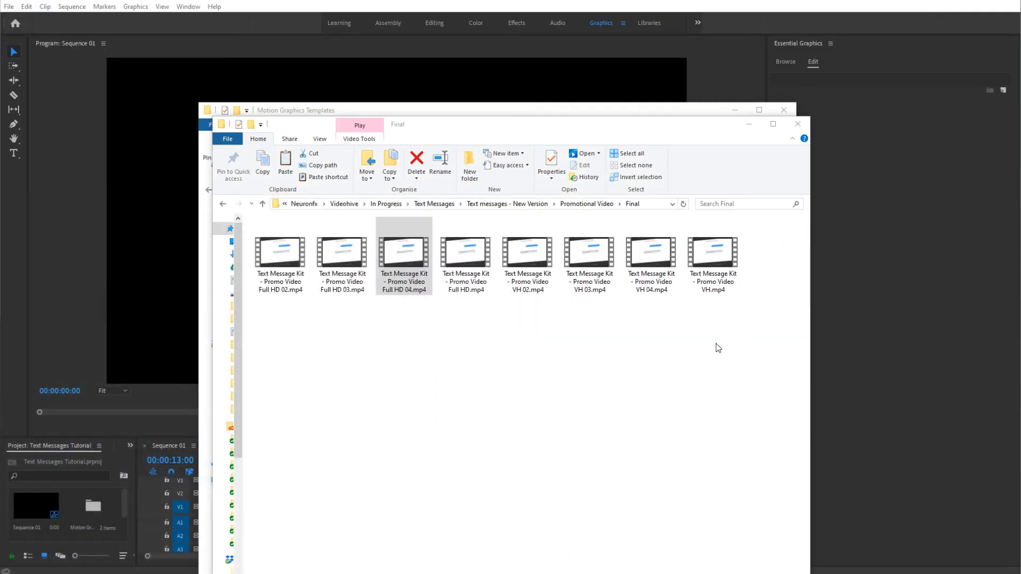
Copy the Text Message Kit - Styles folder from the Text Message Kit for Premiere Pro folder
click(748, 124)
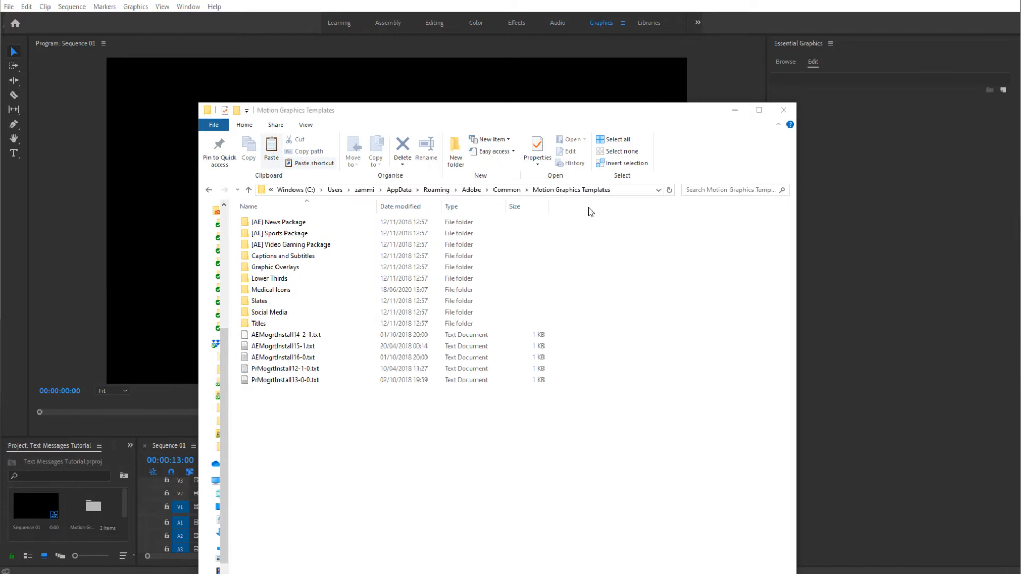
drag(376, 115, 404, 108)
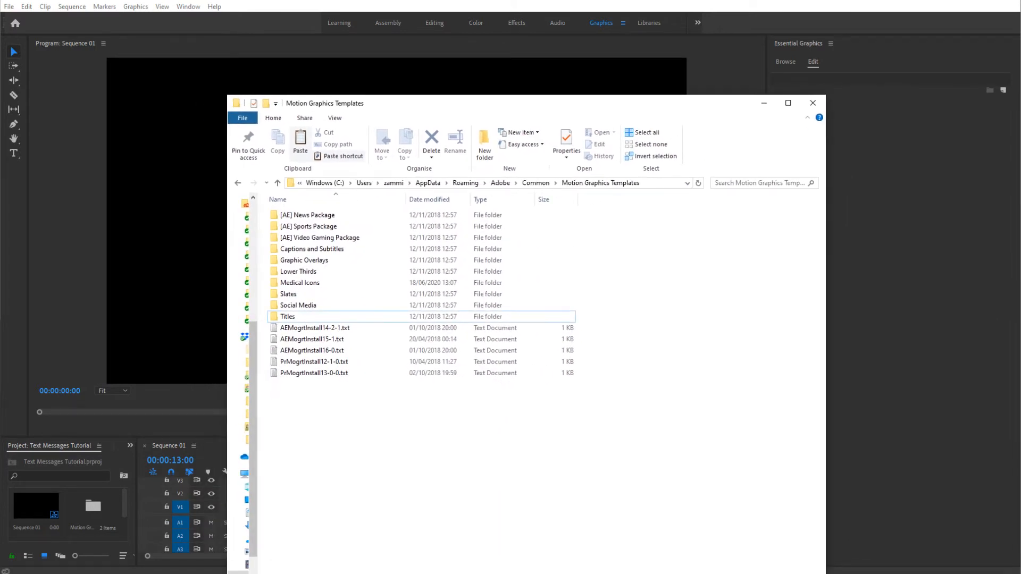
click(250, 573)
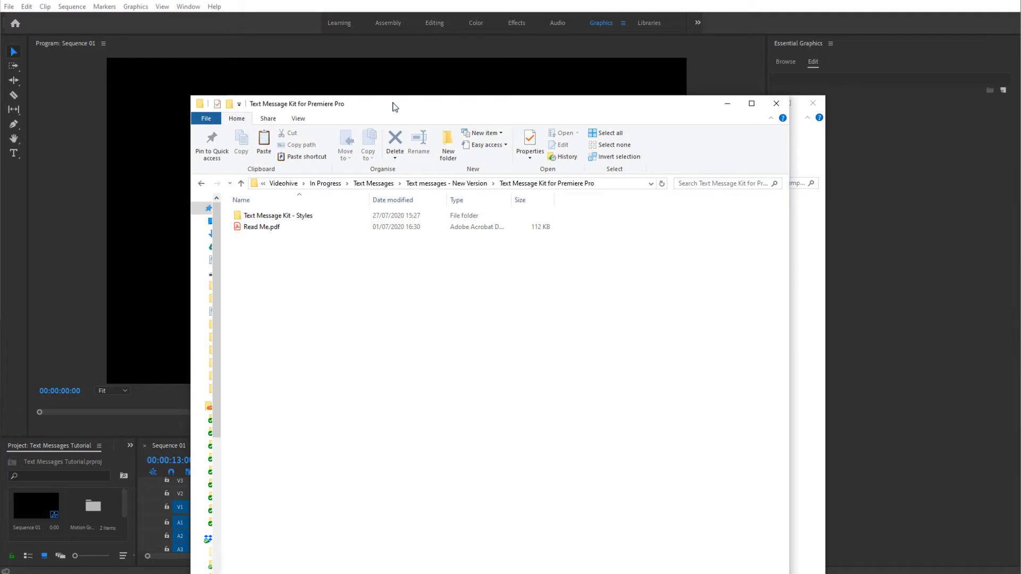
drag(394, 106, 437, 58)
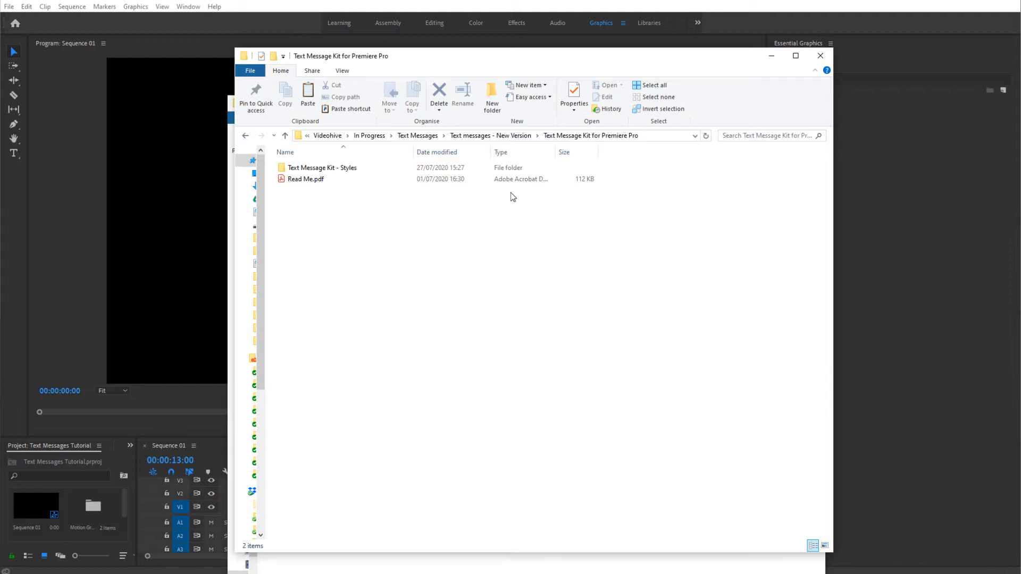
click(345, 169)
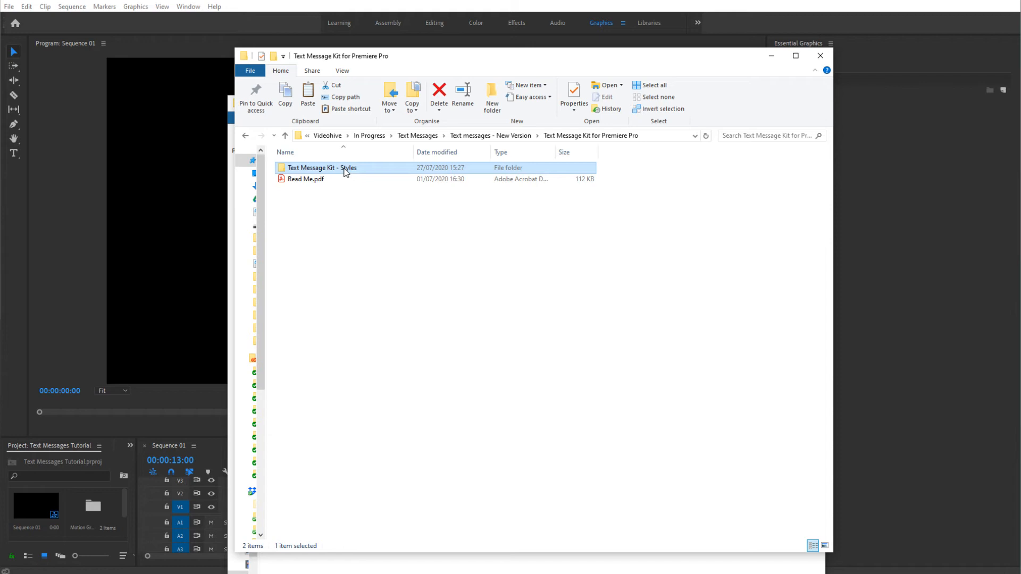
double_click(344, 169)
right_click(343, 168)
click(367, 418)
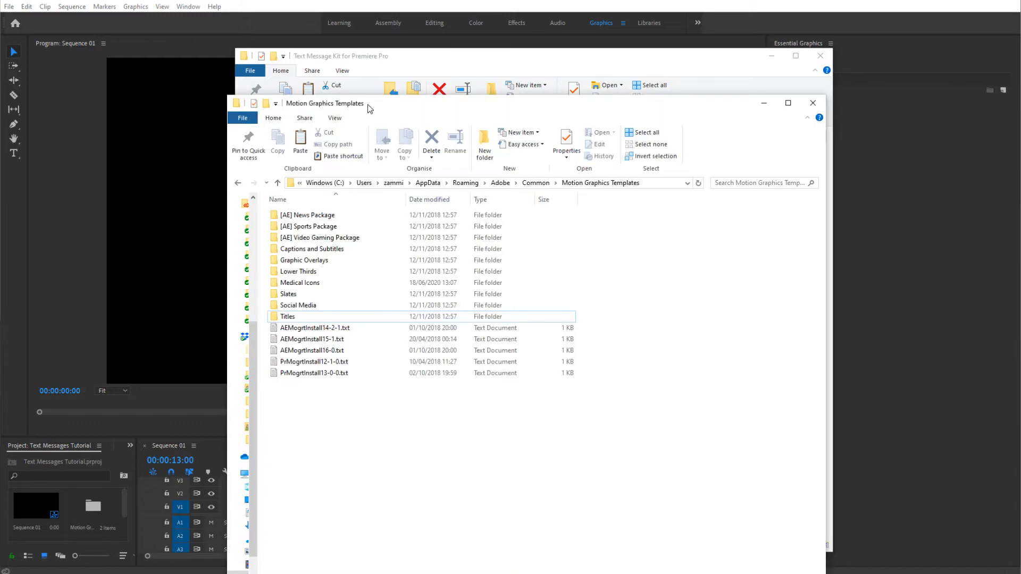
Go from the C: drive through the user's folder to AppData, Roaming, Adobe, Common and open the Motion Graphics Templates folder
drag(368, 104, 358, 53)
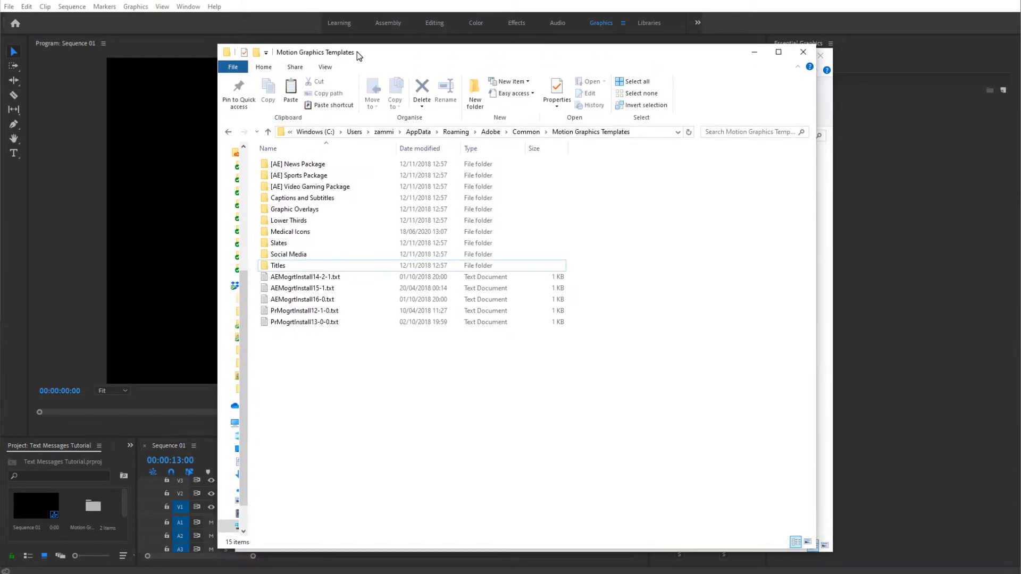
click(326, 133)
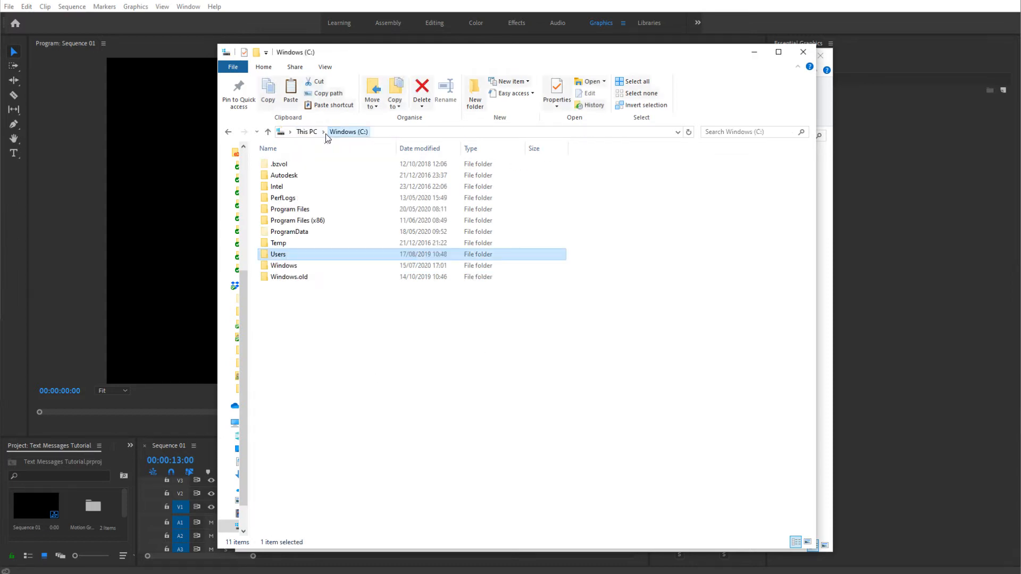
double_click(282, 255)
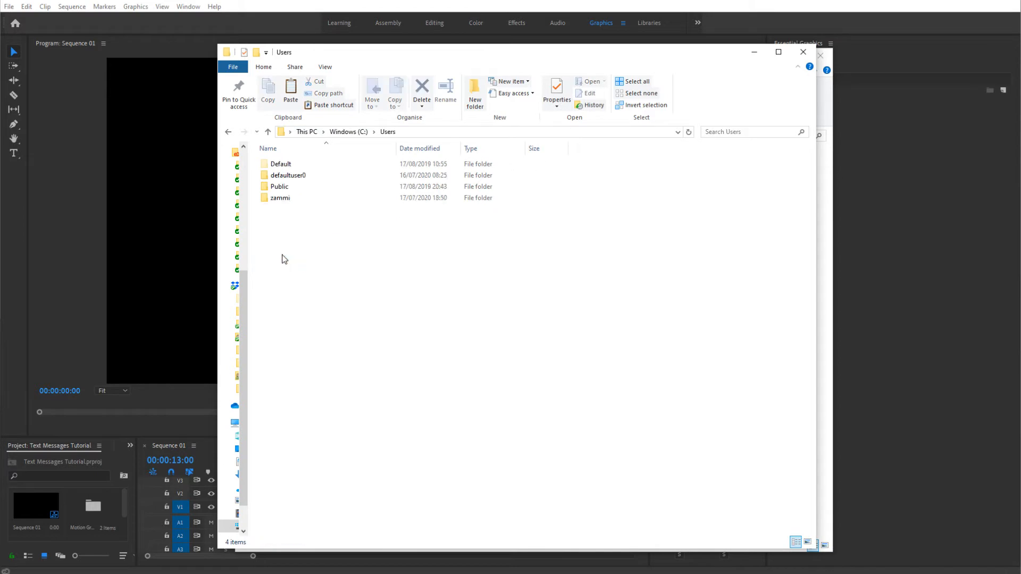
double_click(292, 201)
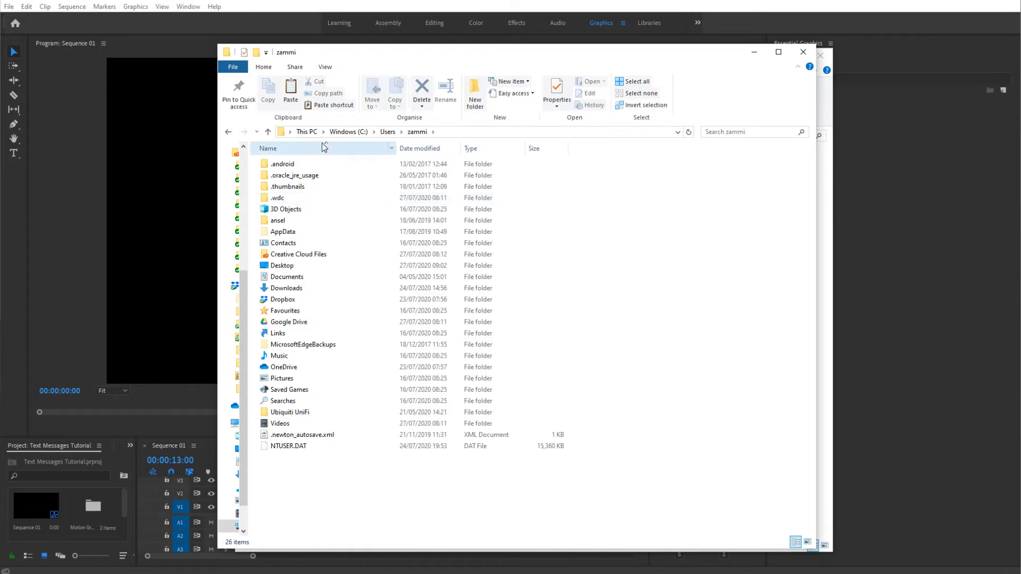
double_click(287, 233)
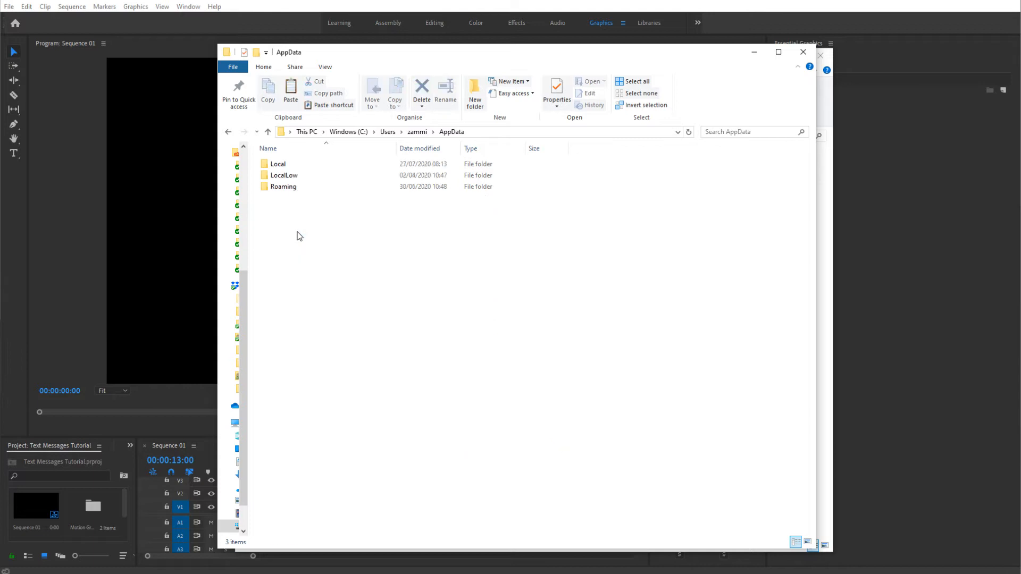
double_click(293, 187)
double_click(290, 165)
scroll(349, 383, down, 9)
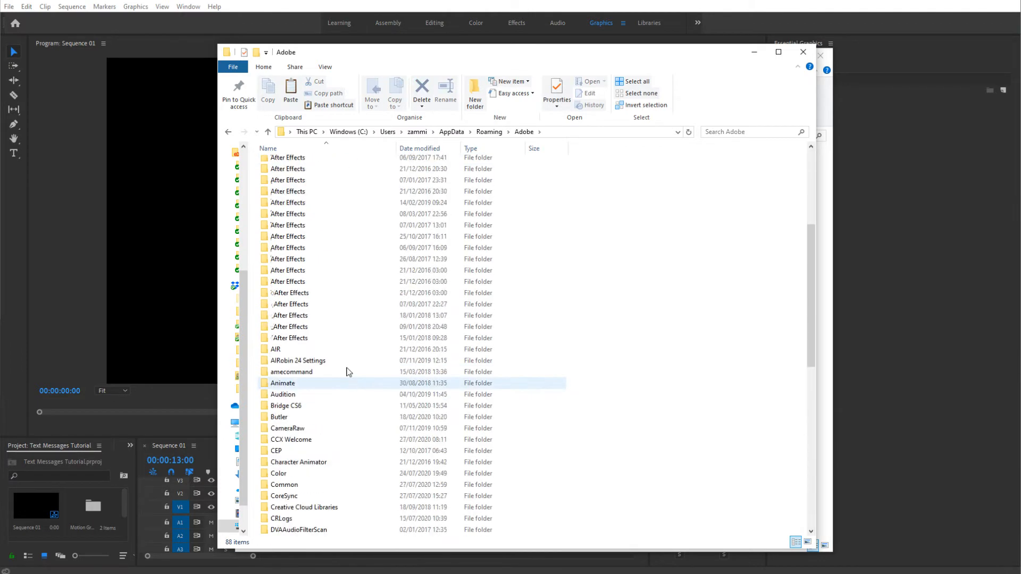
double_click(298, 485)
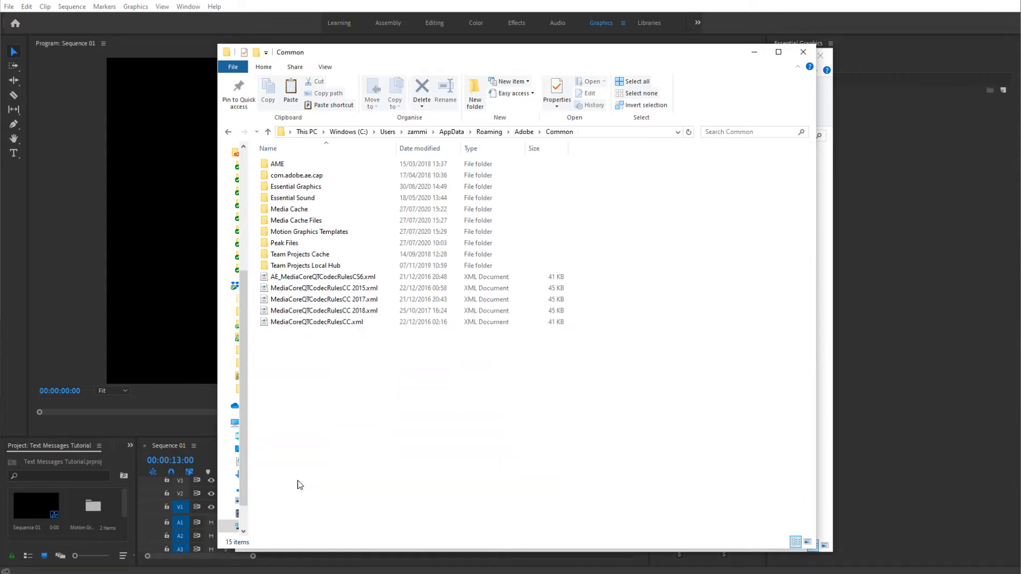
double_click(316, 234)
Paste the copied Text Message Kit - Styles folder into Motion Graphics Templates and minimize both folder windows
right_click(366, 395)
click(396, 463)
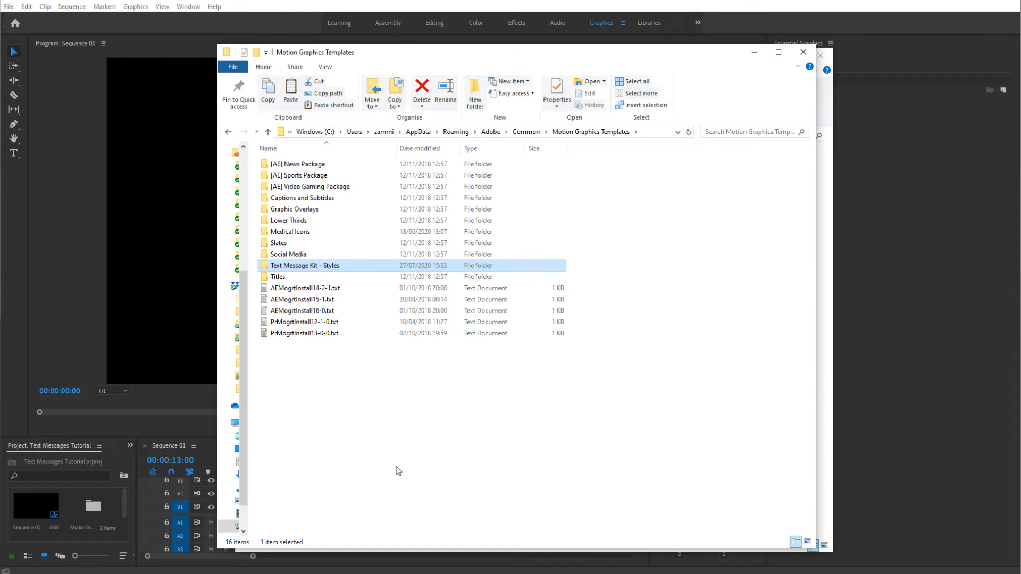
click(757, 53)
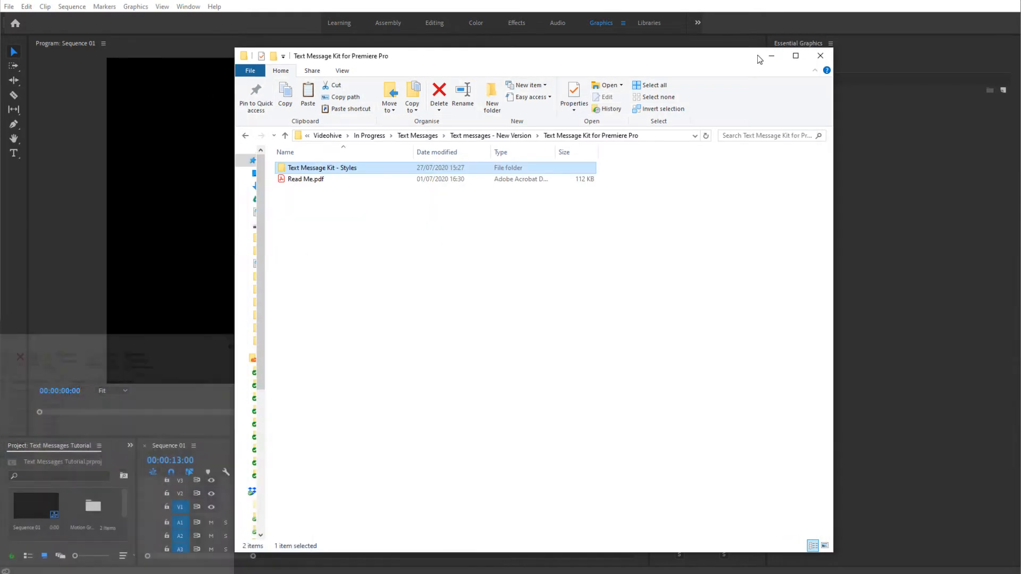
click(771, 56)
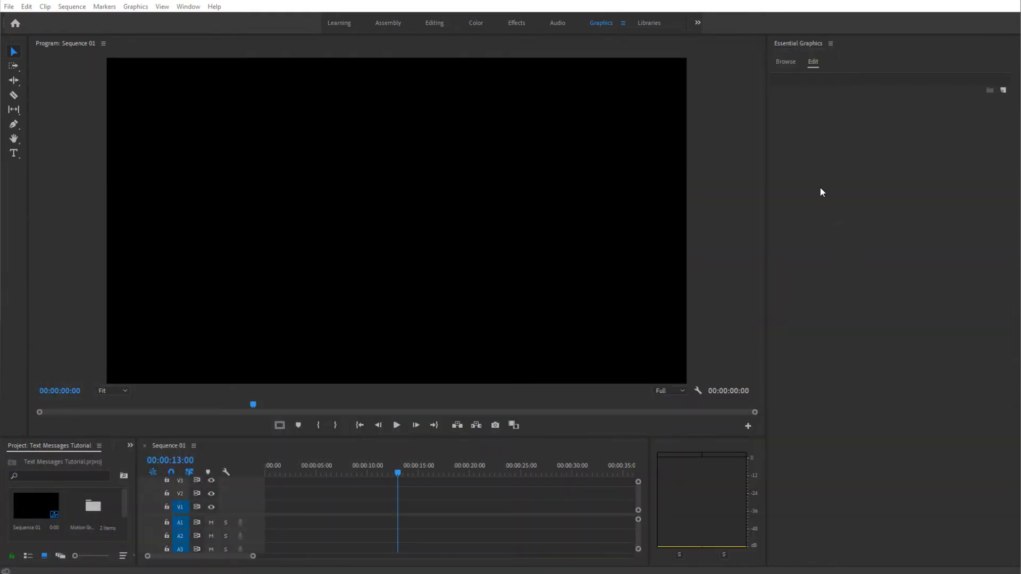
Show the available My Templates in Essential Graphics and check that Essential Graphics is enabled in the workspace
click(786, 63)
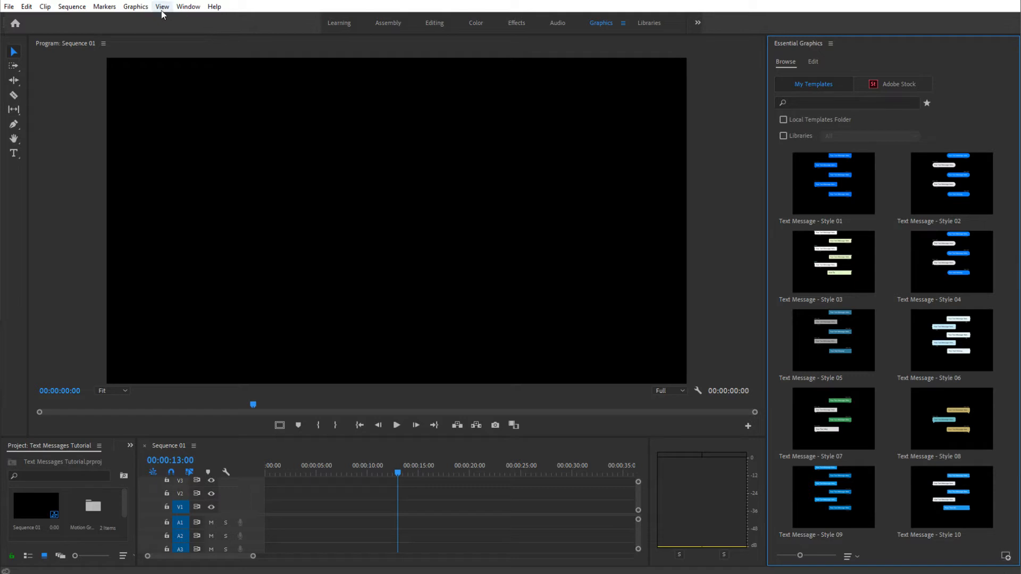
click(198, 10)
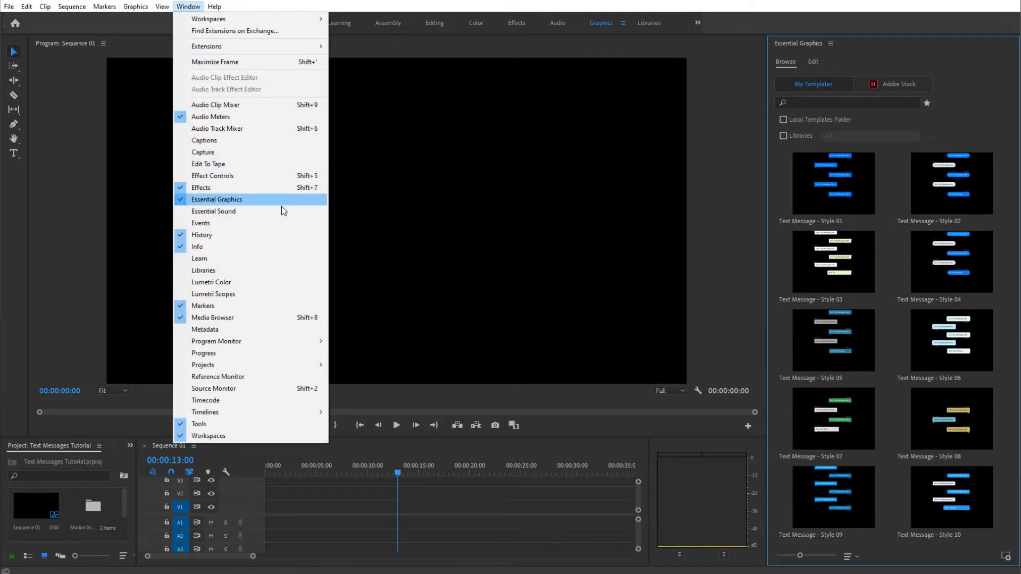
click(981, 91)
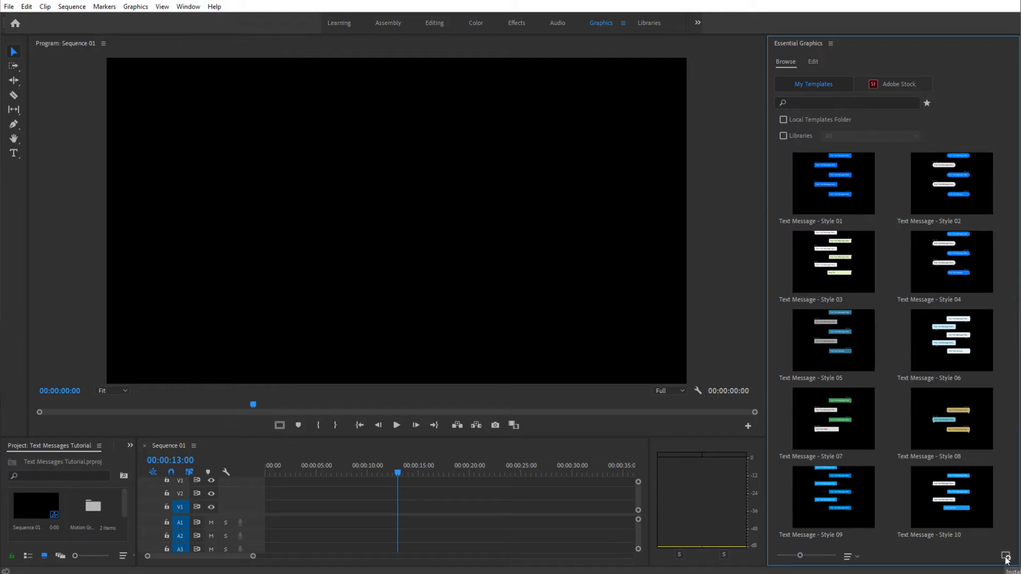
Install the motion graphics template file Text Message - Style 01.mogrt from the New Version Styles folder
click(136, 6)
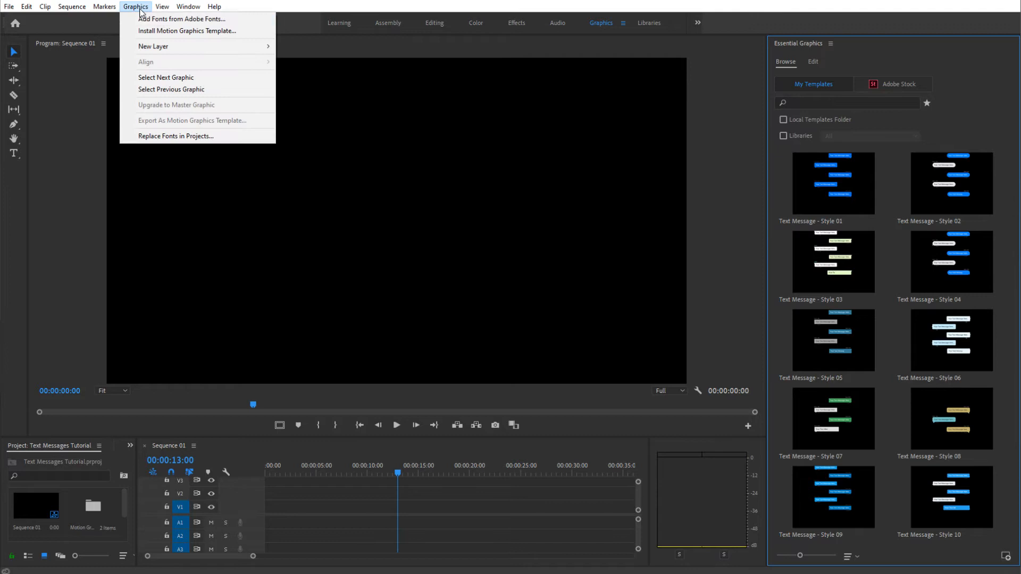
click(159, 32)
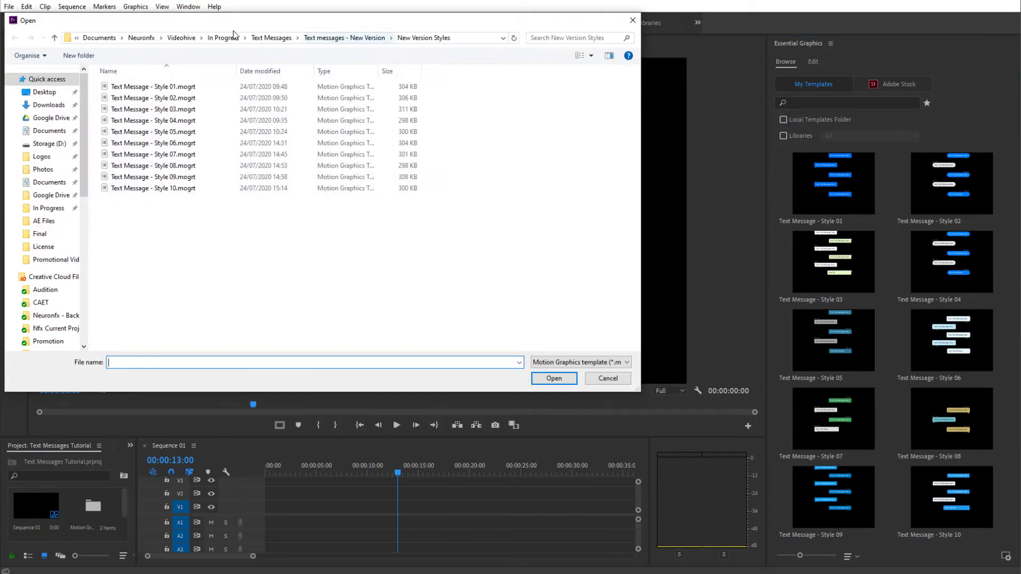
click(239, 86)
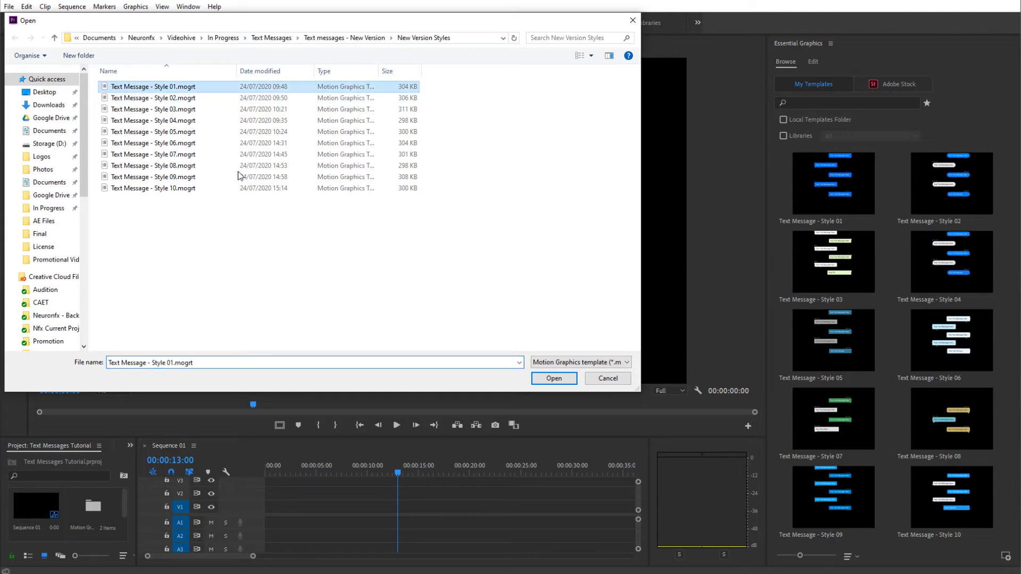
click(554, 379)
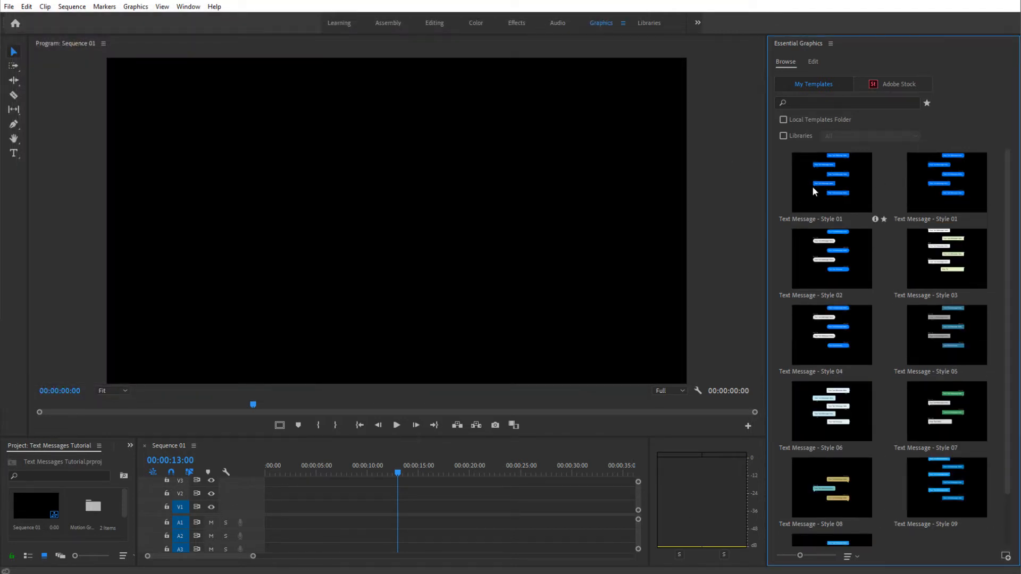
Delete the duplicate Text Message - Style 01 template and confirm the deletion
right_click(908, 188)
click(969, 225)
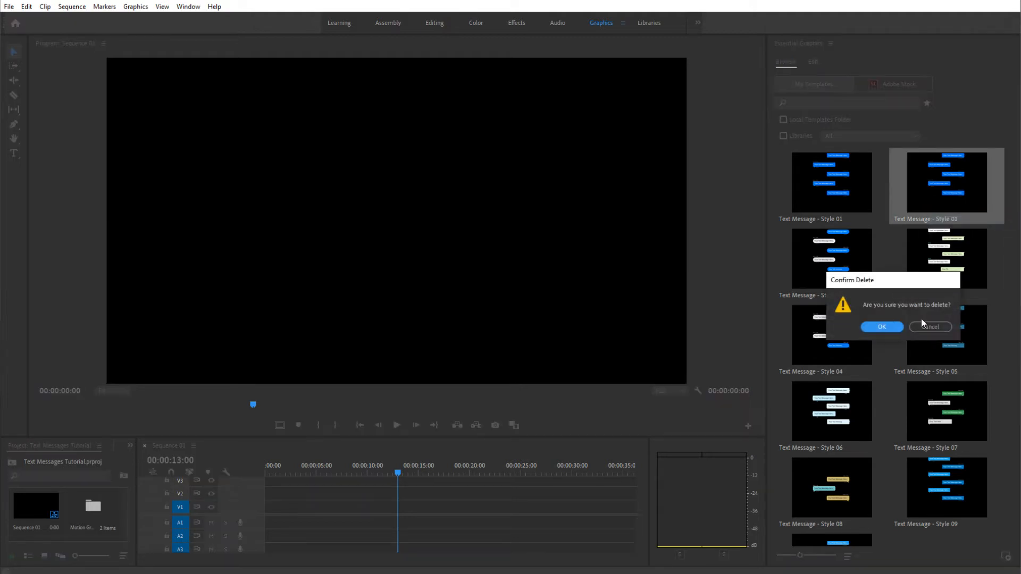
click(886, 330)
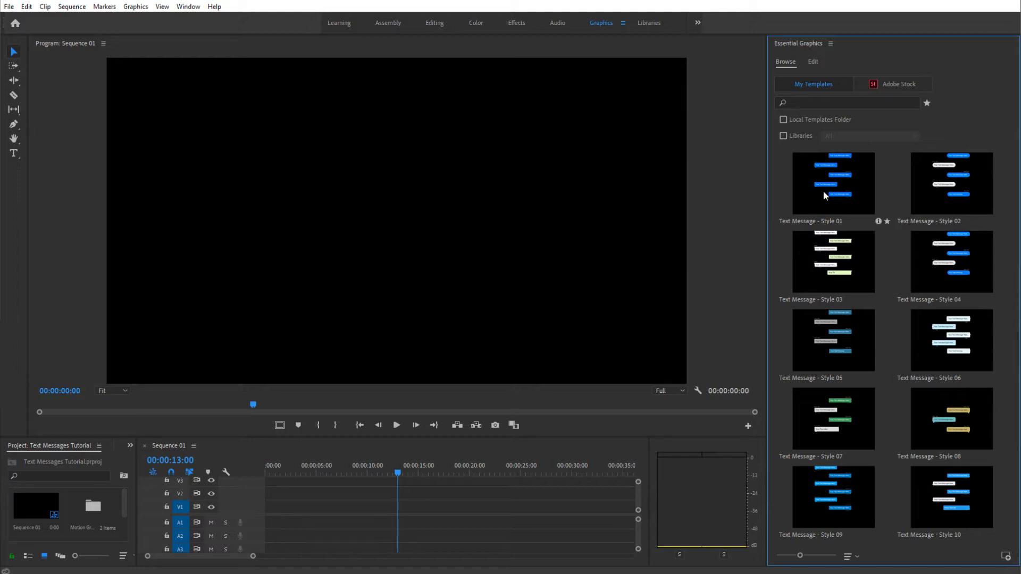
Add the Text Message - Style 01 template at the start of video track V1, keeping the existing sequence settings
drag(824, 189, 263, 516)
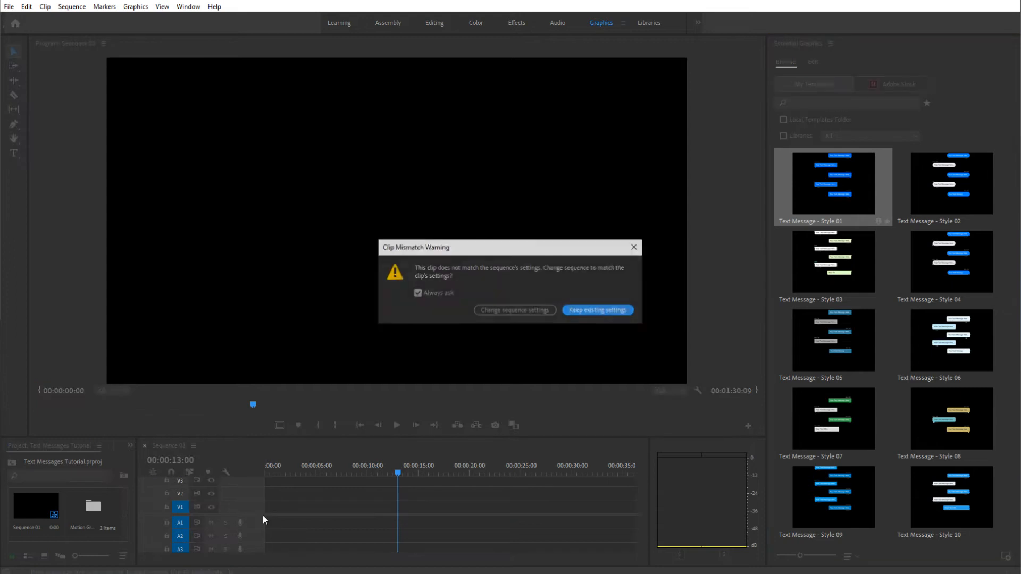
click(589, 313)
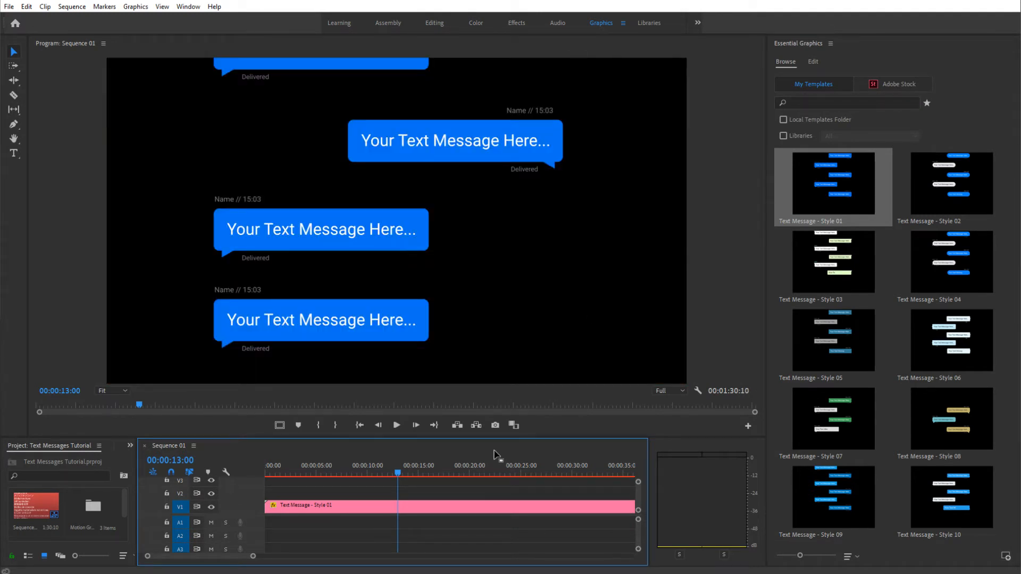
Scrub through the first few seconds of the Text Message - Style 01 clip to preview the message animation, ending at 00:00:02:01
drag(354, 472, 298, 470)
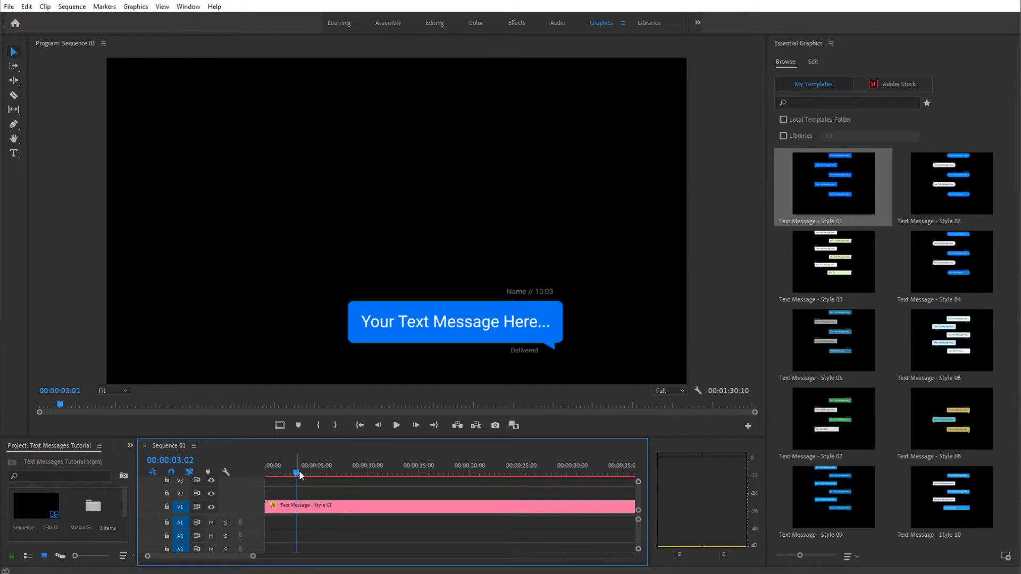
click(314, 471)
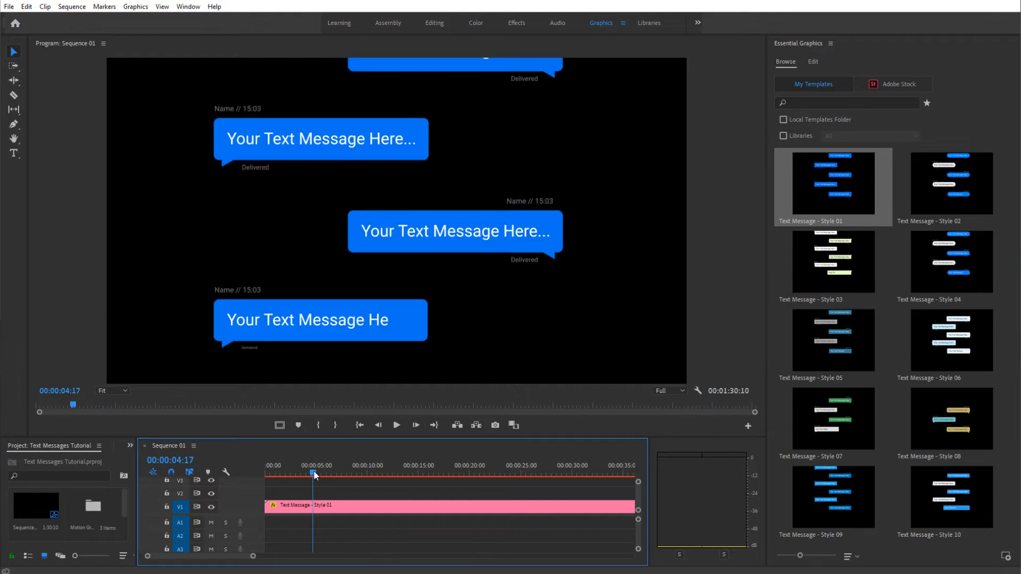
drag(299, 475, 277, 475)
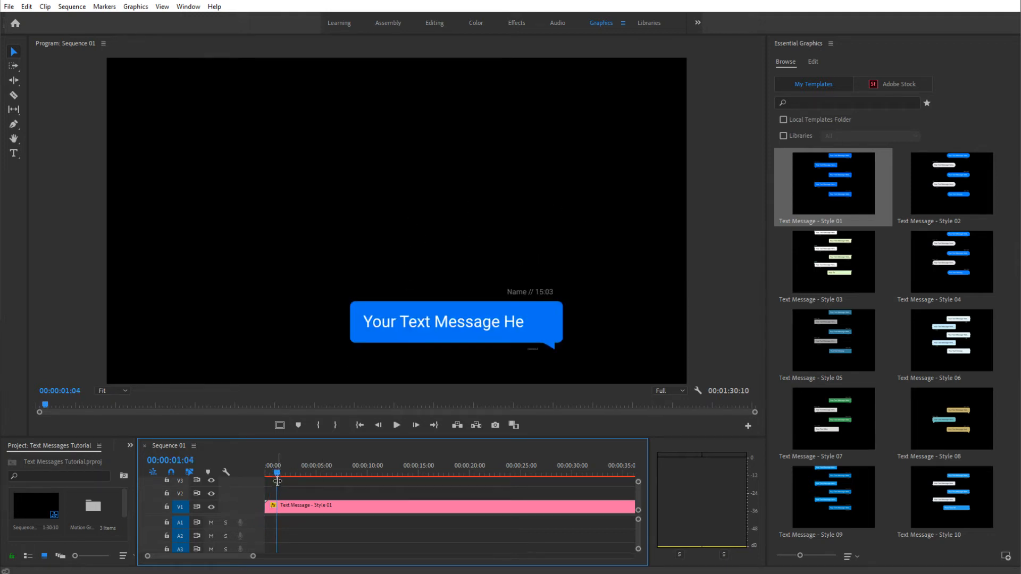
click(287, 473)
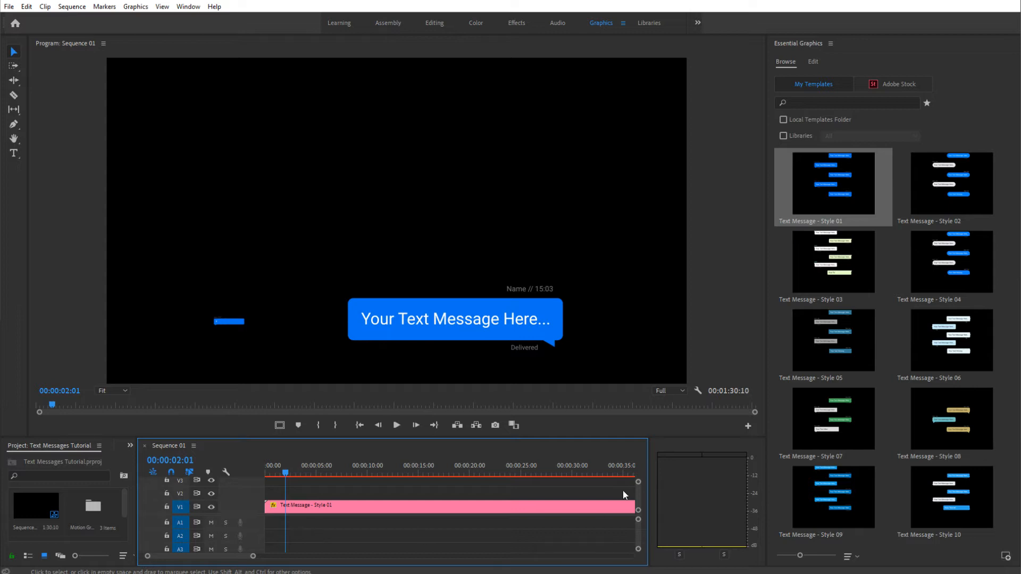
Select the Text Message - Style 01 clip on track V1 and open its Effect Controls
click(301, 506)
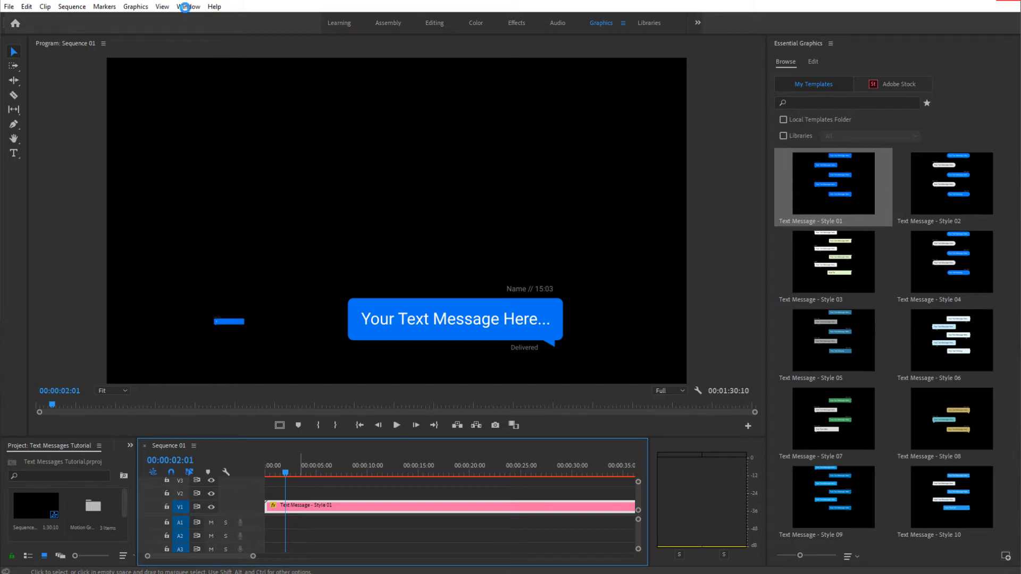
click(186, 7)
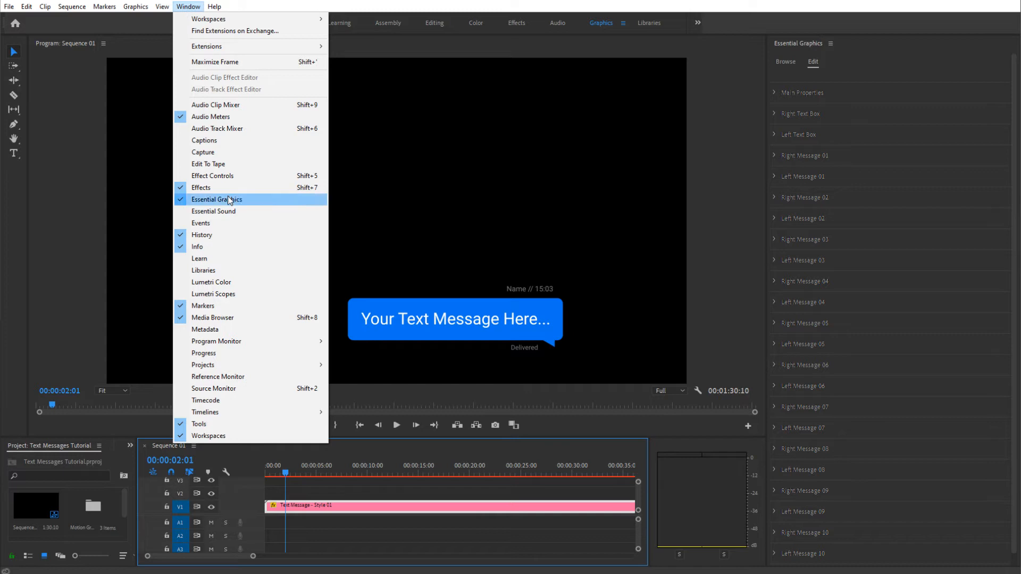
click(222, 176)
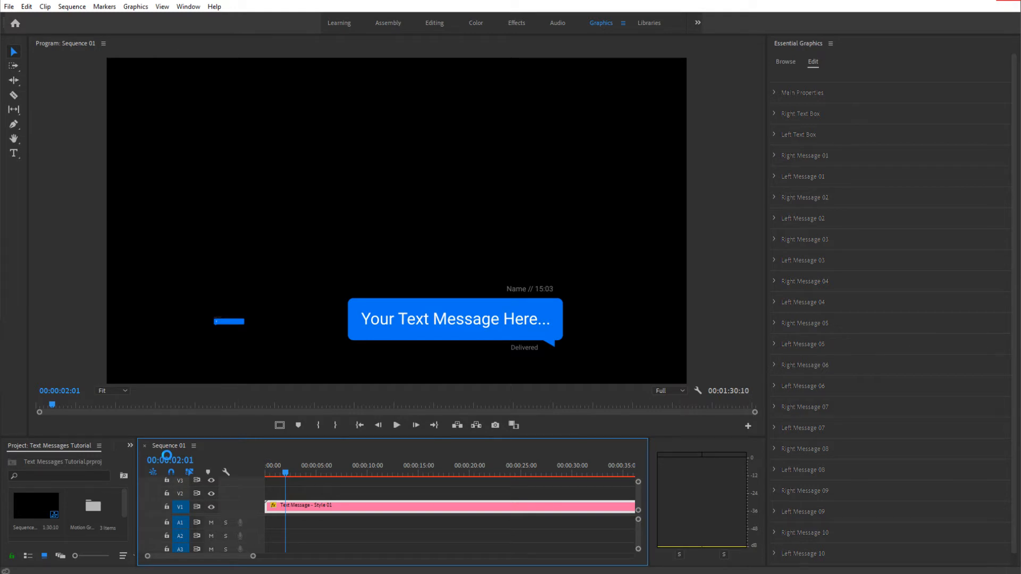
key(shift+5)
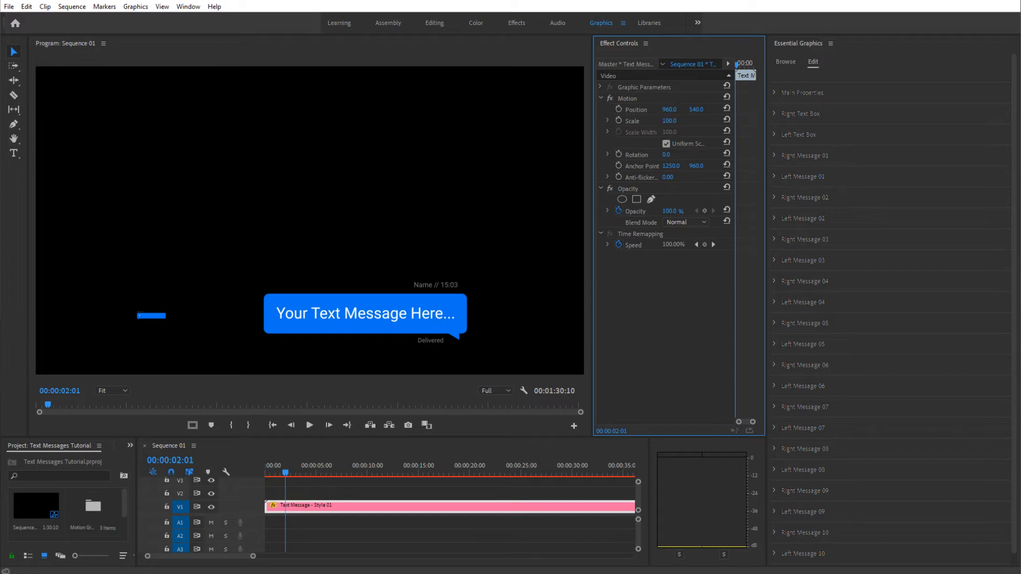
Try scaling the clip down to 64 and shifting it horizontally, and undo both changes
drag(670, 120, 787, 110)
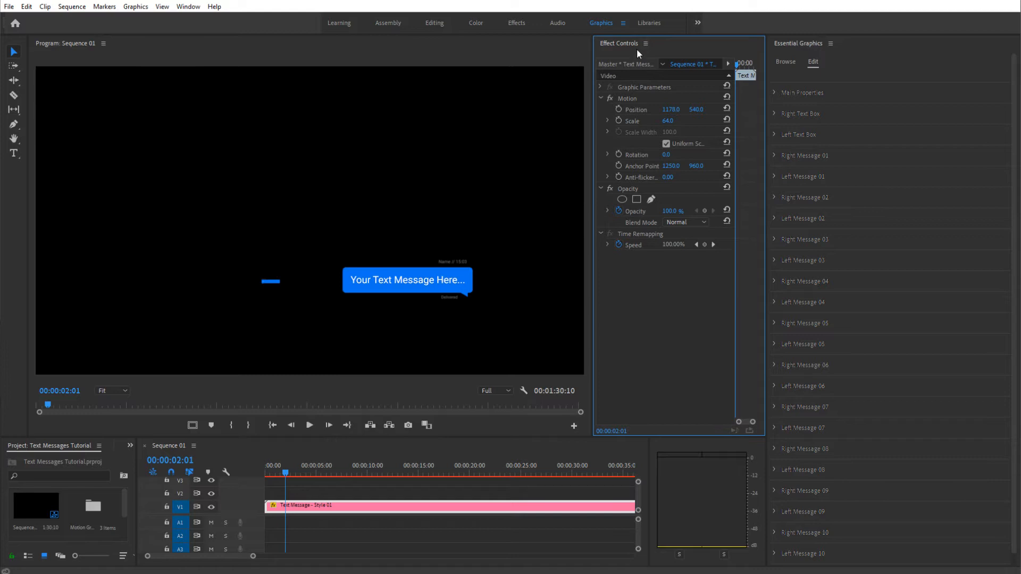
key(ctrl+z)
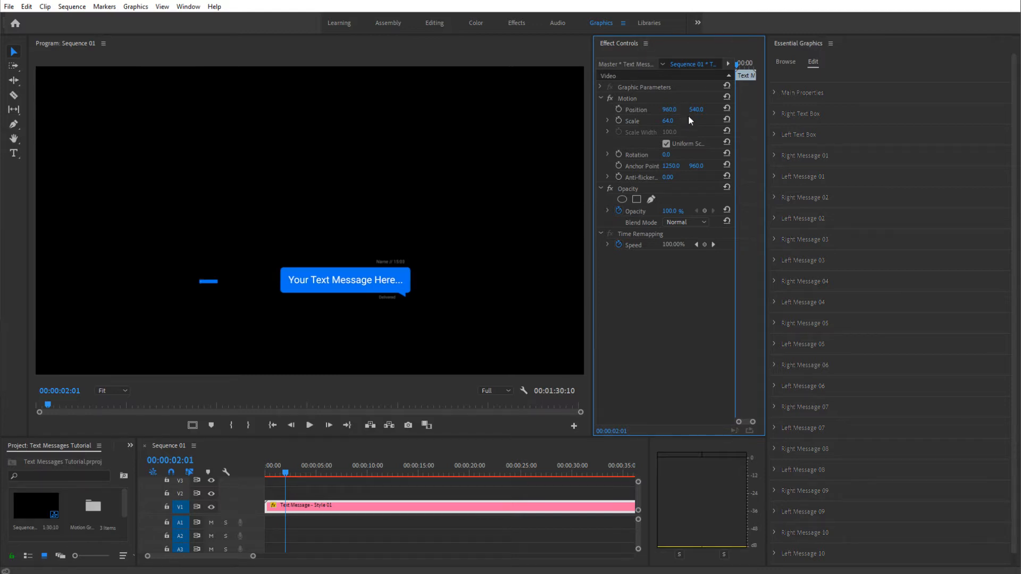
key(ctrl+z)
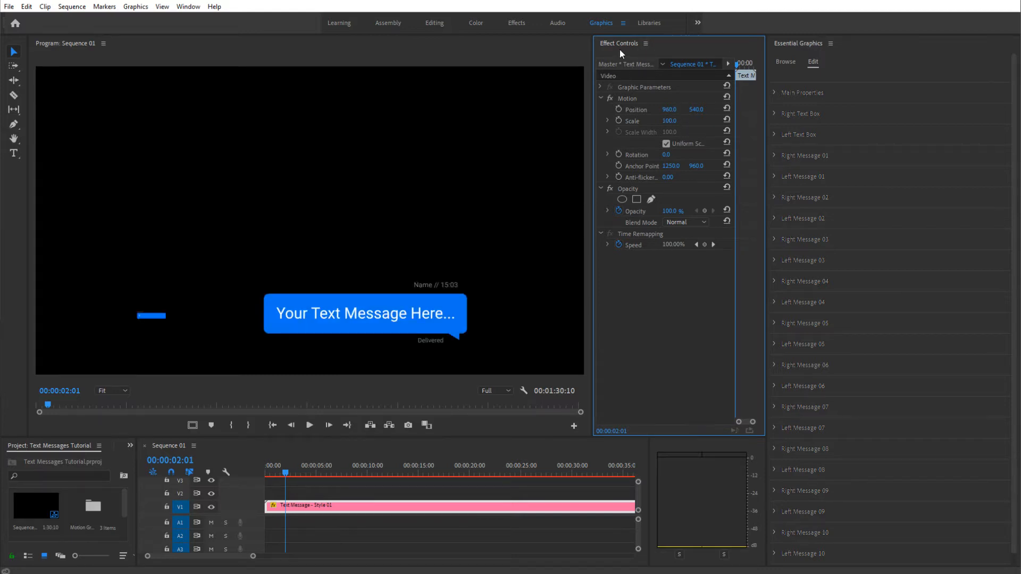
Close the Effect Controls panel and move the playhead to 00:00:03:13
click(644, 44)
click(484, 354)
click(295, 469)
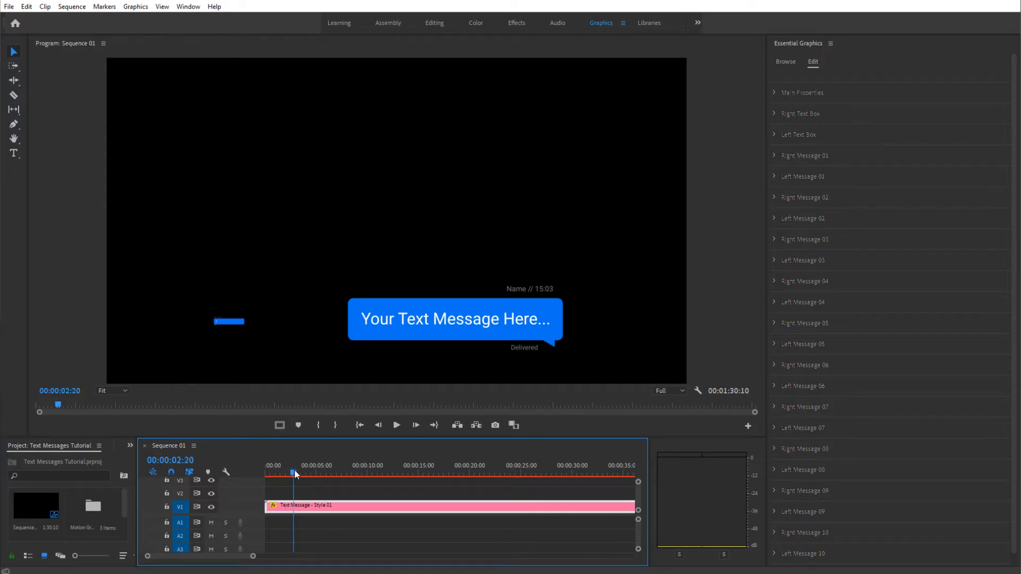
drag(295, 469, 302, 472)
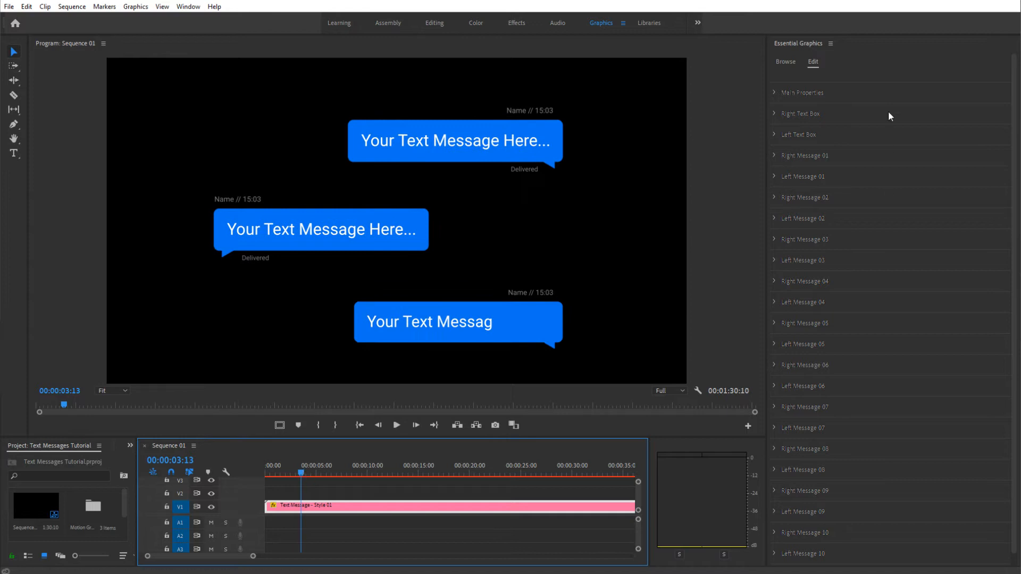
Try Vertical Position values of about -12 and 16 in the template's Main Properties, and set it back to 0
click(776, 92)
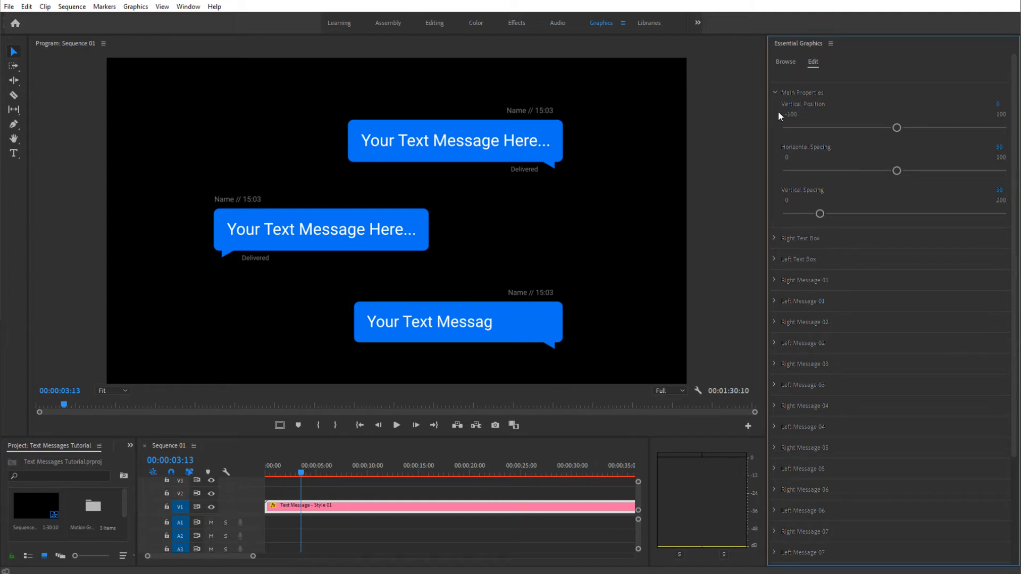
drag(897, 128, 881, 132)
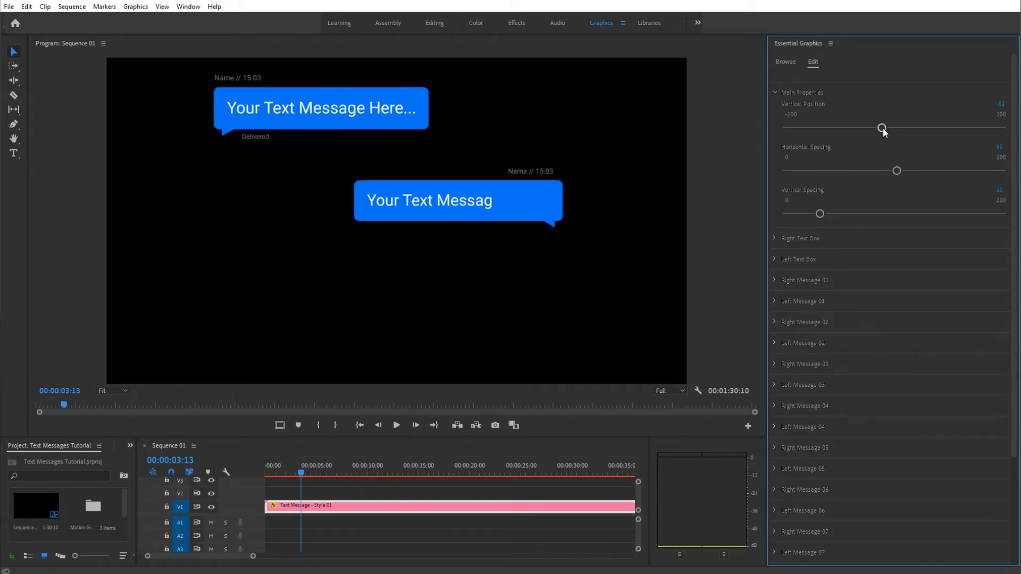
drag(884, 130, 911, 132)
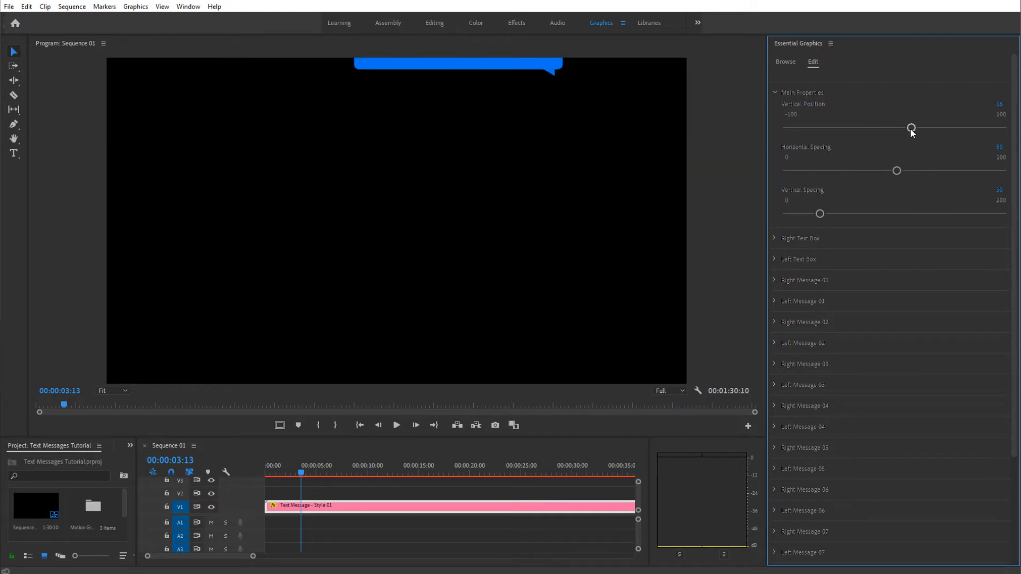
click(999, 105)
text(0)
key(Return)
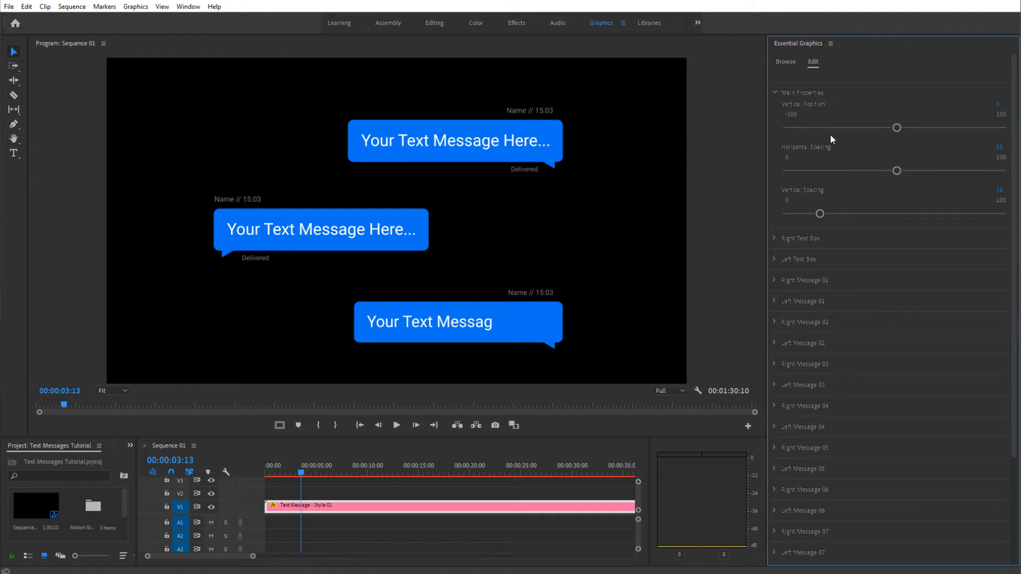
Try Horizontal Spacing values of about 87, 19 and 0 for the messages, and set it back to 50
drag(898, 173, 911, 176)
drag(972, 171, 974, 172)
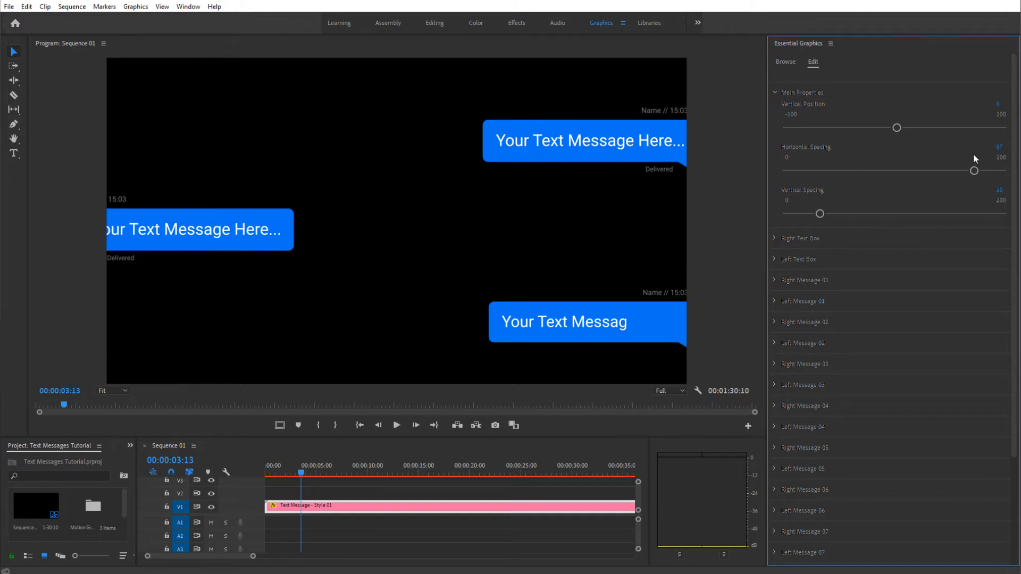
click(1001, 147)
click(806, 171)
click(828, 171)
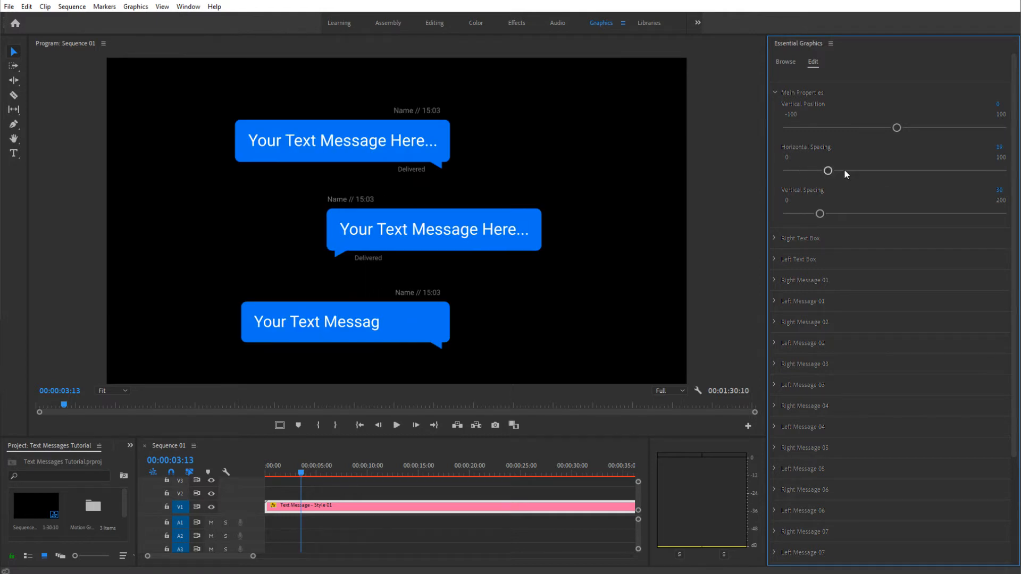
click(999, 147)
text(0)
key(Return)
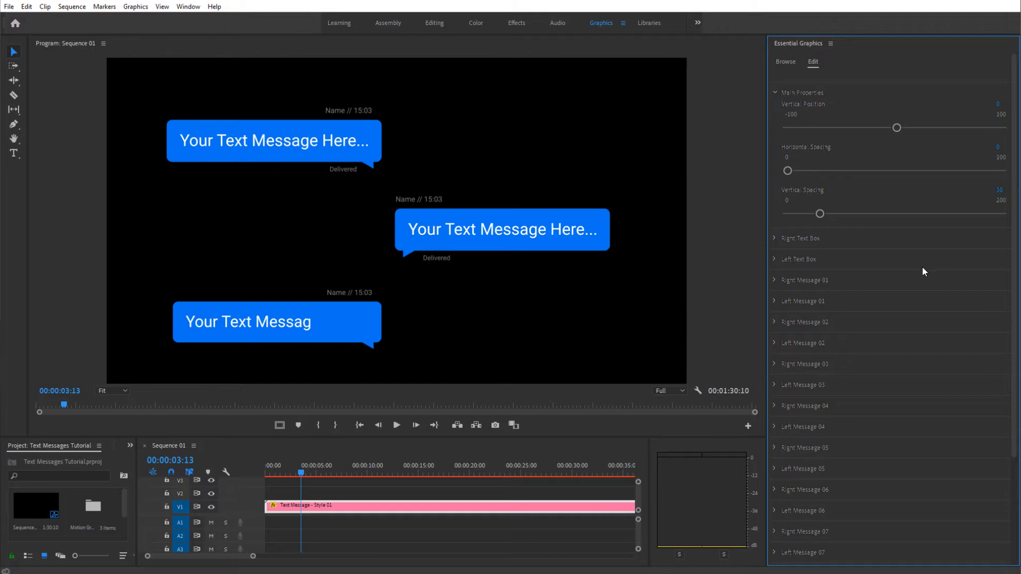
click(1009, 147)
text(50)
key(Return)
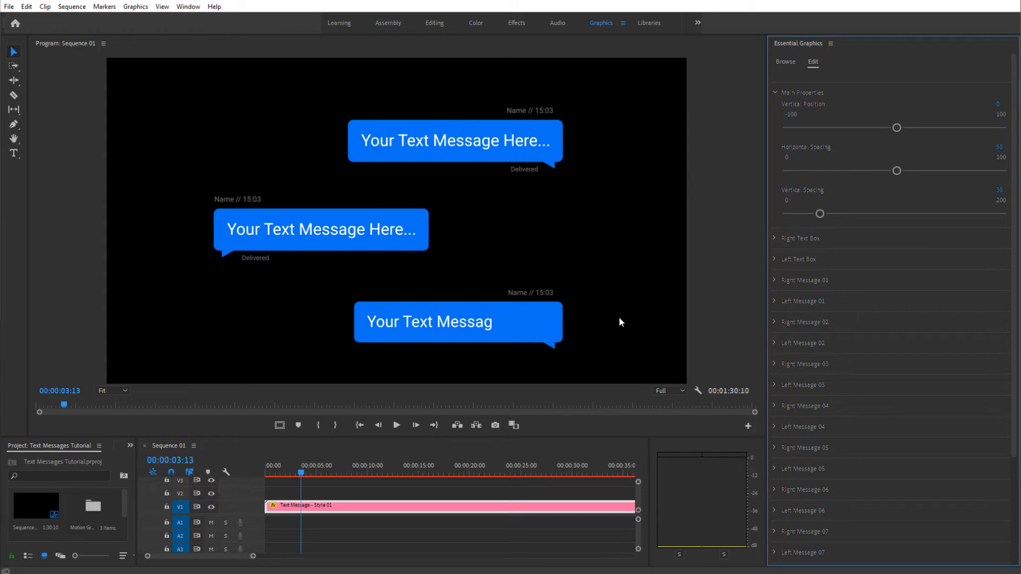
Try a Vertical Spacing of about 46, set it back to 30 and collapse Main Properties
drag(819, 214, 836, 214)
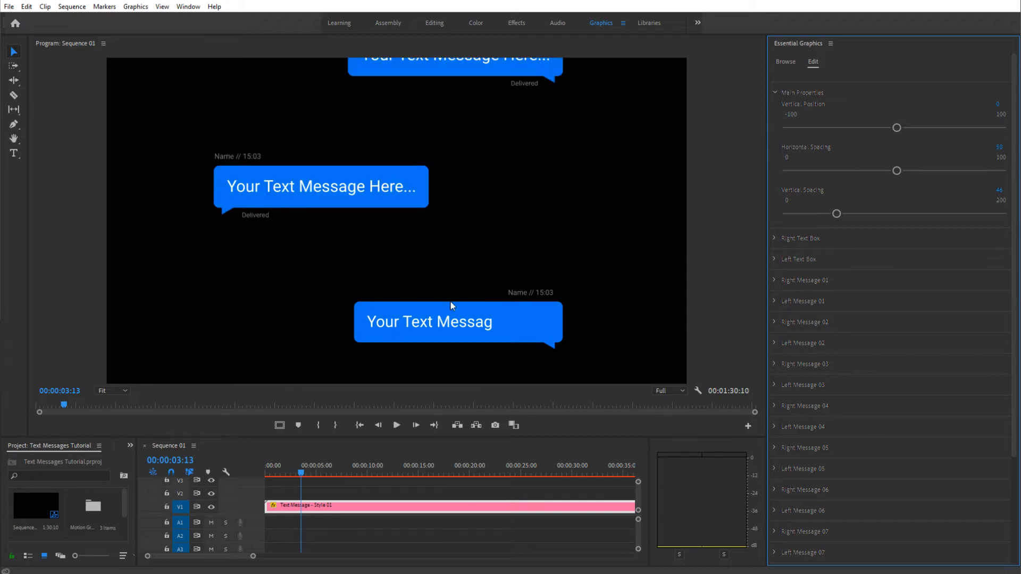
click(1000, 191)
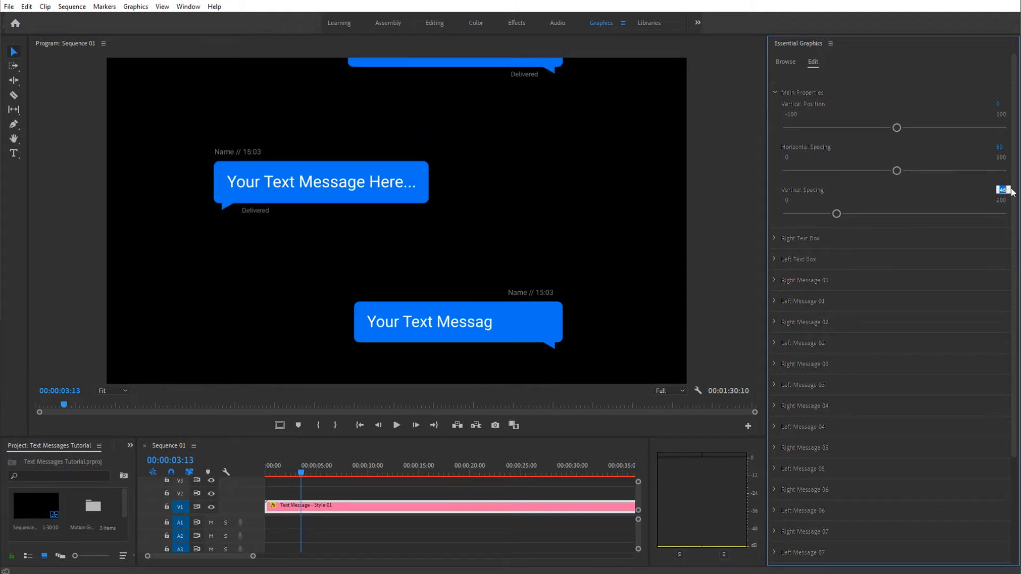
text(30)
key(Return)
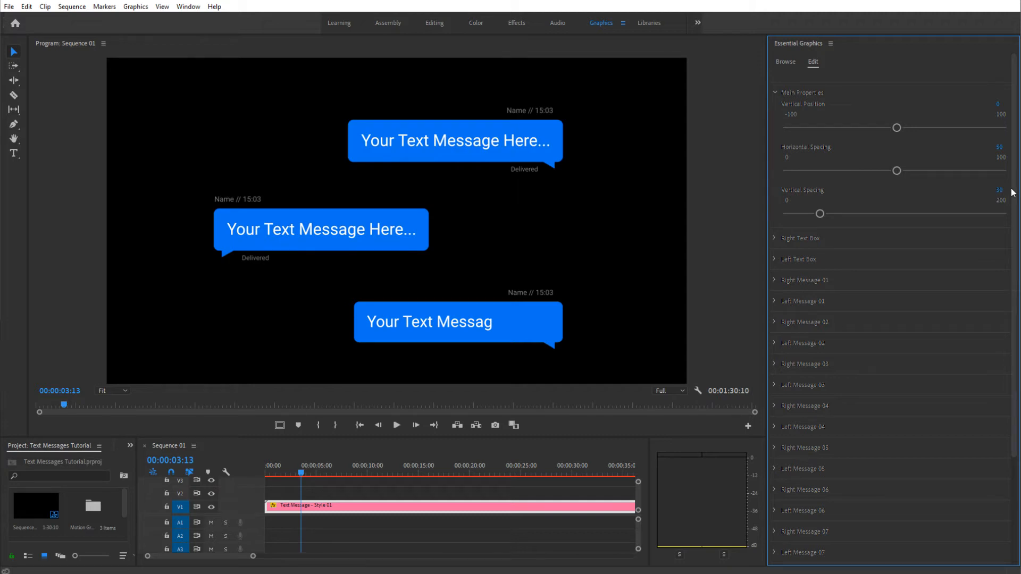
click(774, 93)
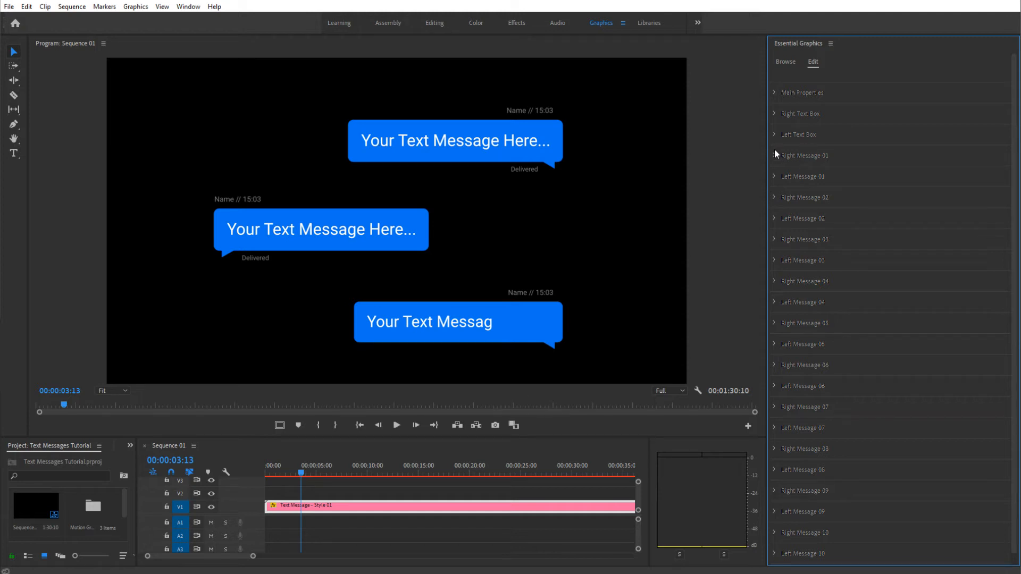
Change the Right Text Box color to bright pink
click(774, 114)
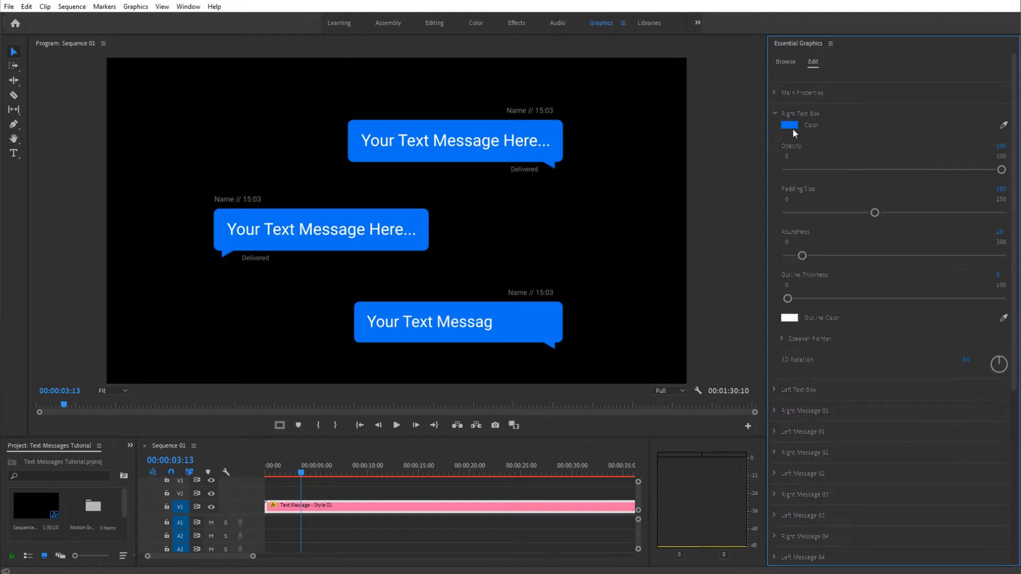
click(792, 127)
drag(538, 319, 549, 343)
click(630, 231)
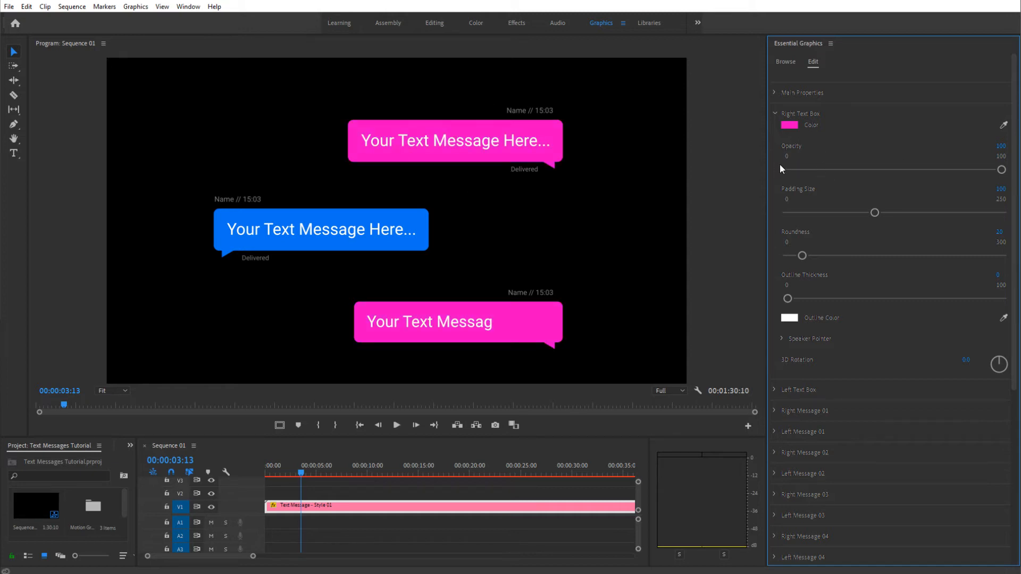
Try lowering the Right Text Box opacity to about 31, and return it to 100
click(808, 169)
click(854, 170)
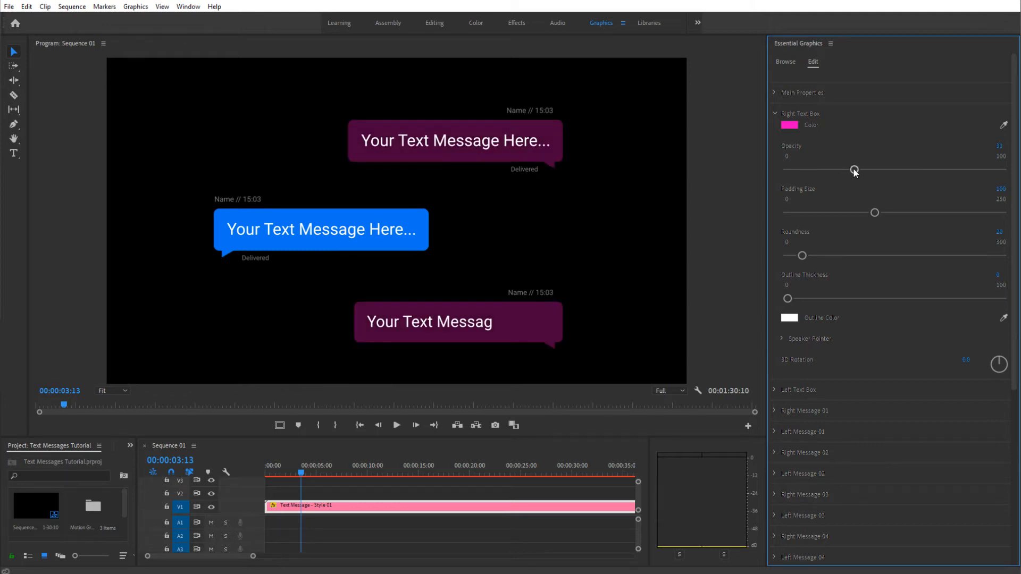
drag(855, 171, 1000, 167)
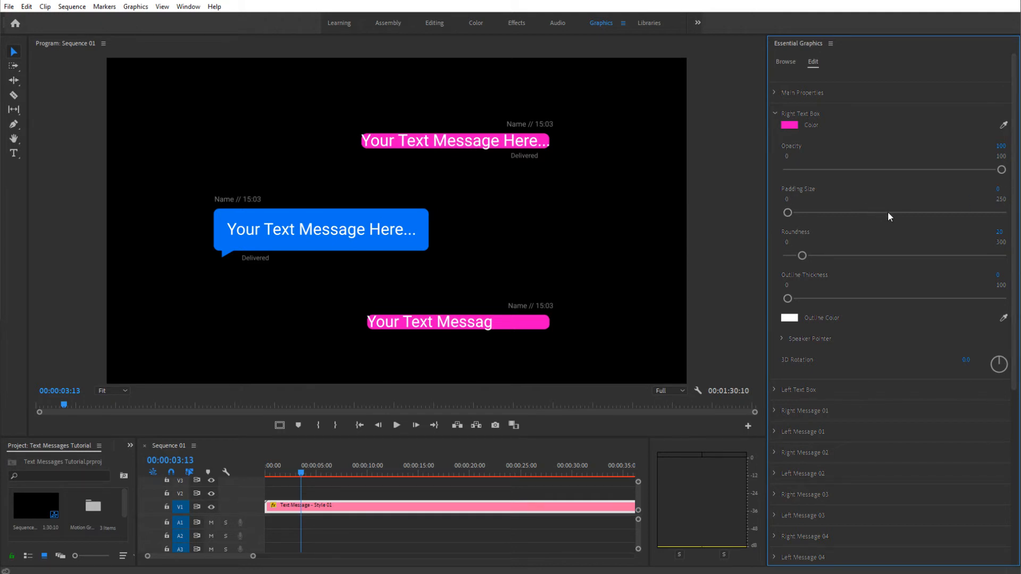
Try a larger Padding Size of about 166 on the Right Text Box, and set it back to 100
click(929, 213)
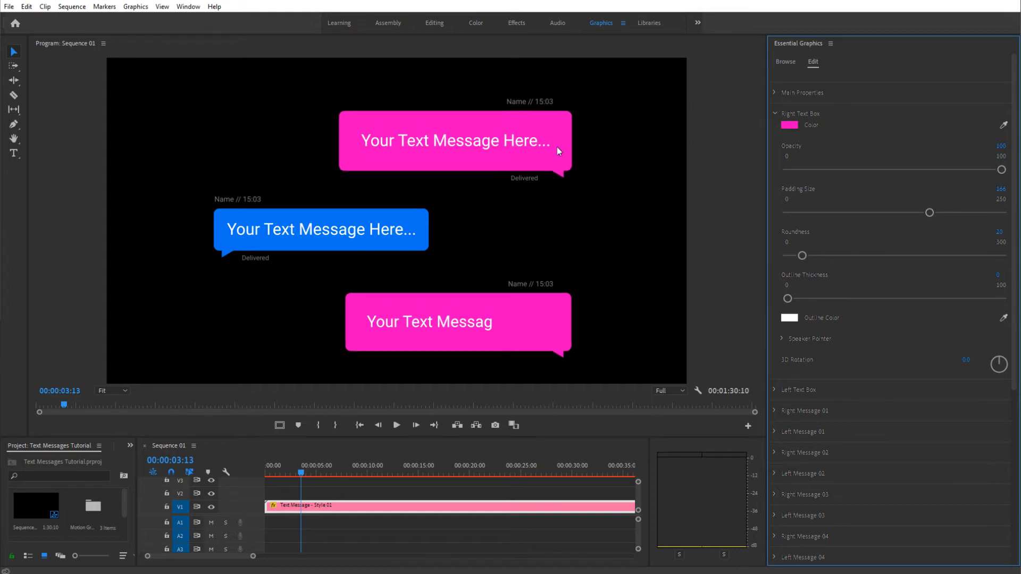
click(1008, 189)
text(100)
key(Return)
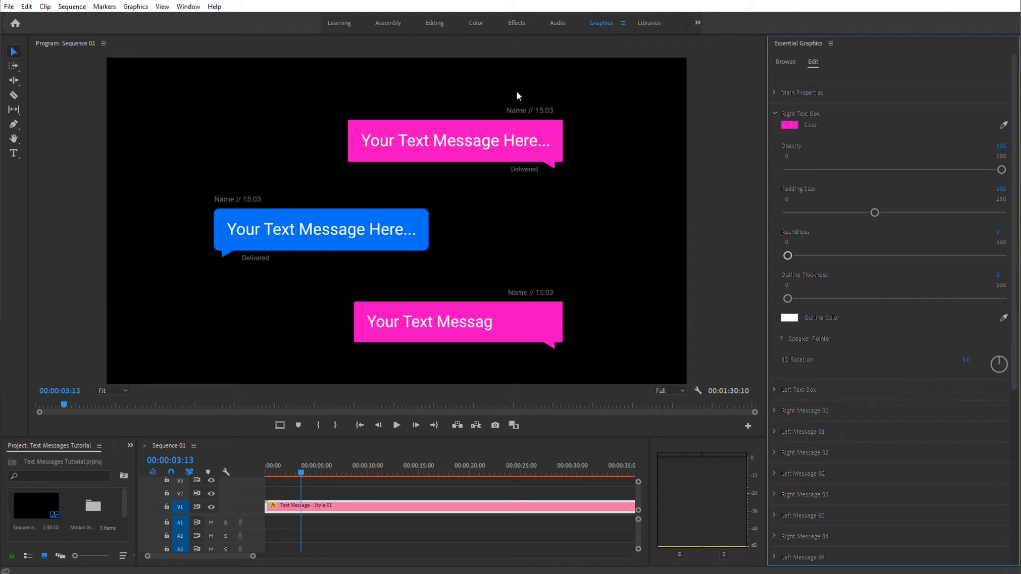
Try a Roundness of 200 on the Right Text Box, and set it to 50
click(997, 232)
text(200)
key(Return)
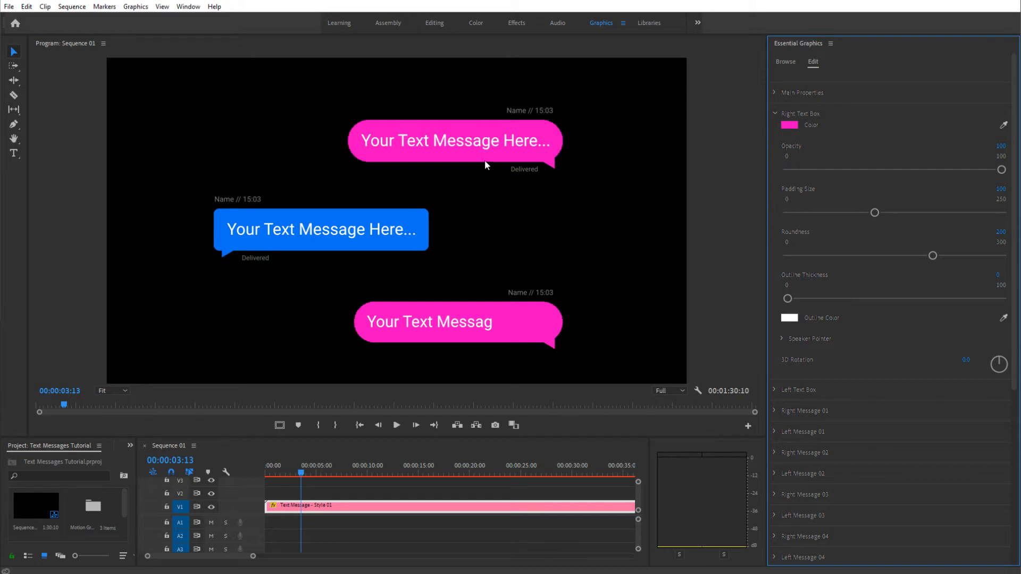
click(1009, 232)
text(50)
key(Return)
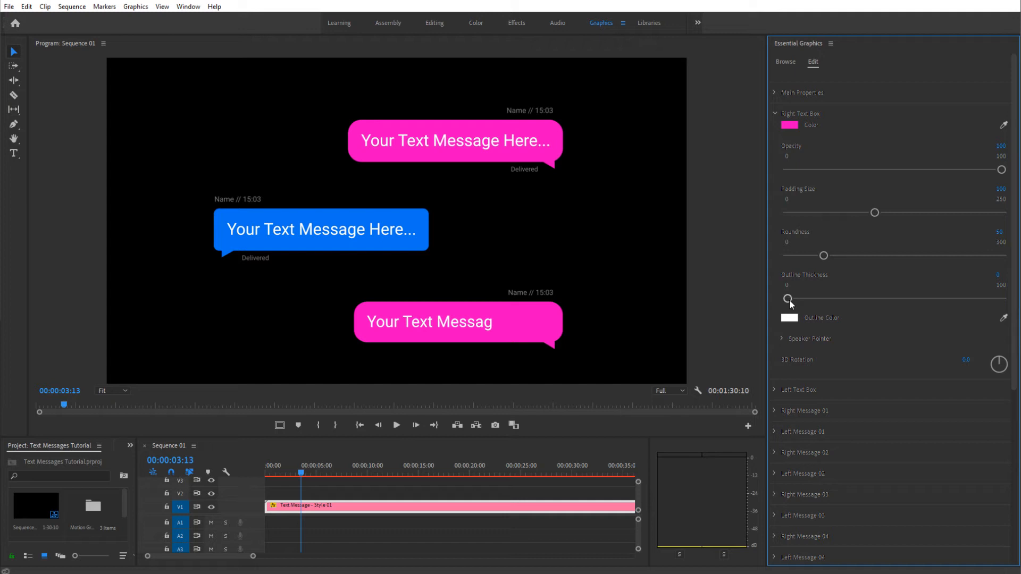
Give the Right Text Box an outline with a thickness of 20 and the light blue color 55ACFD
drag(788, 299, 899, 299)
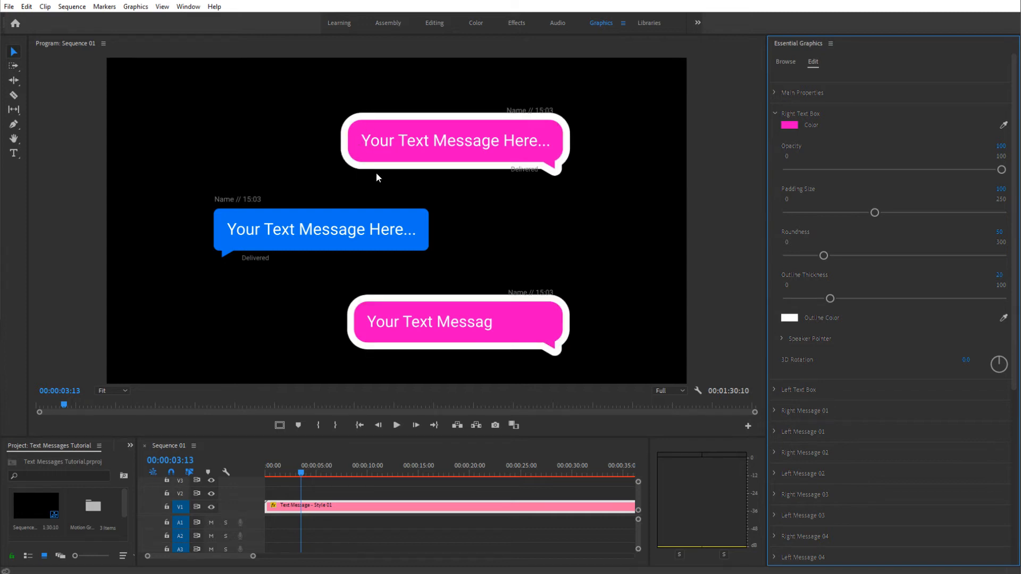
click(790, 323)
click(540, 316)
click(498, 319)
drag(497, 319, 481, 373)
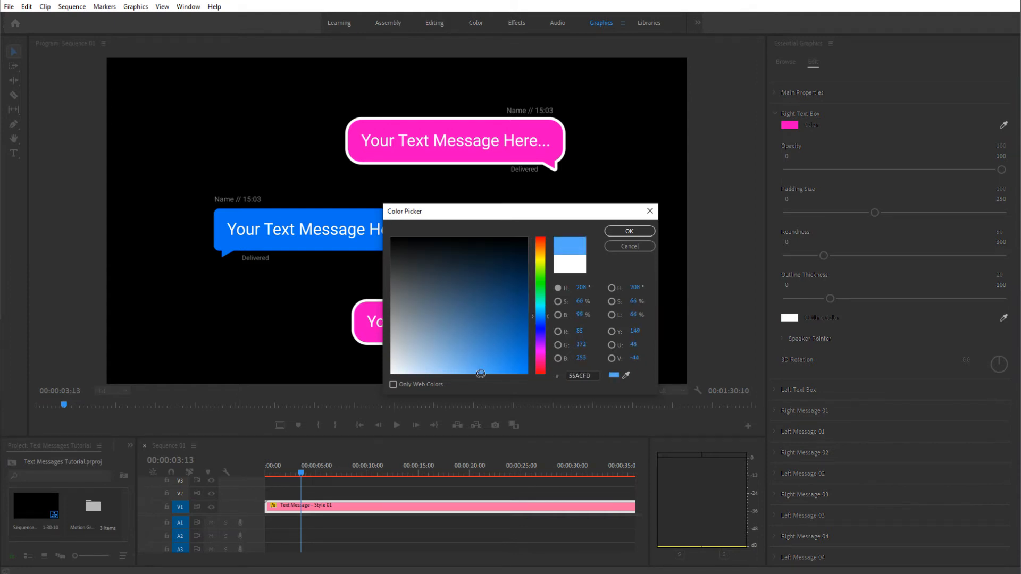
click(632, 234)
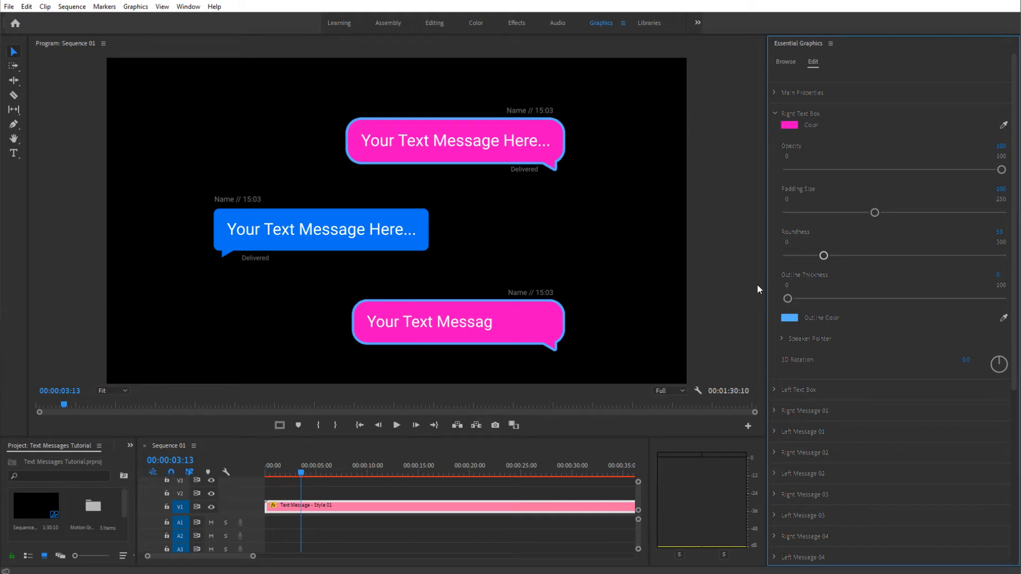
Try several rotation angles for the Speaker Pointer of the Right Text Box
click(782, 339)
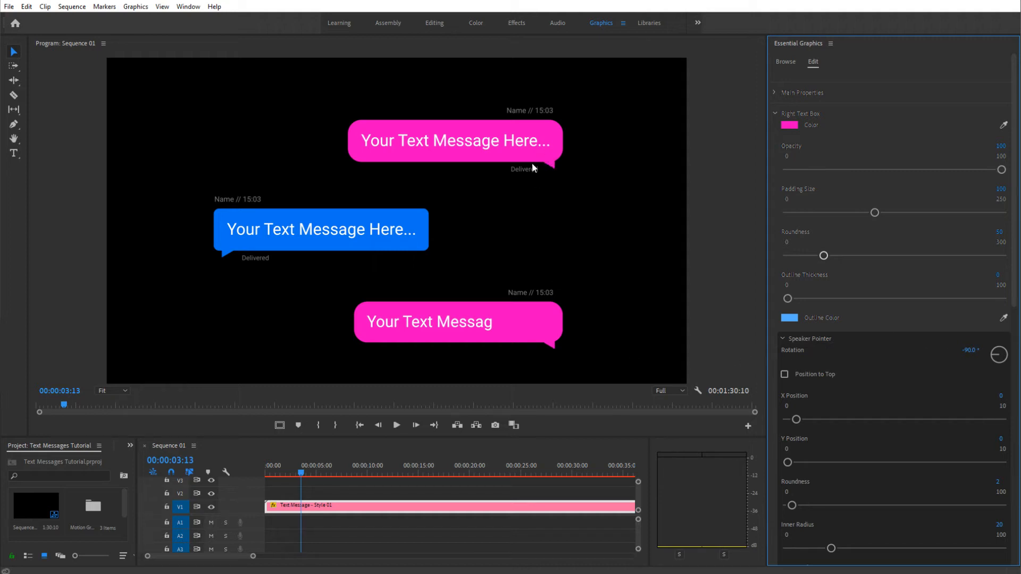
drag(998, 357, 999, 348)
drag(1000, 350, 993, 352)
drag(996, 356, 996, 360)
Try larger X Position values for the Speaker Pointer, set X Position to 0 and enable Position to Top
drag(797, 419, 953, 419)
drag(952, 420, 926, 419)
drag(918, 420, 770, 434)
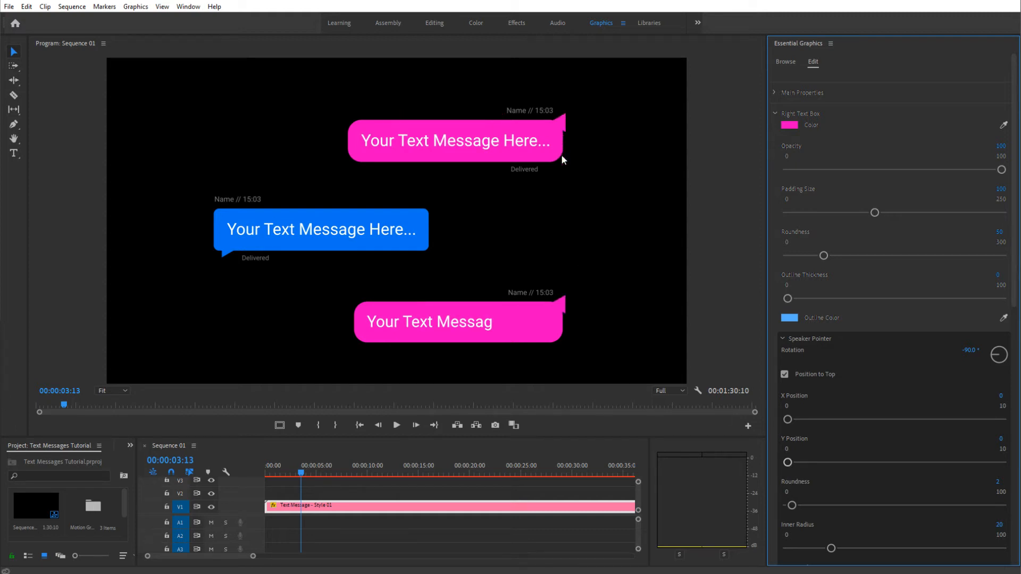
Set the Speaker Pointer's Y Position to 3 and its rotation to about 17.1°
drag(789, 464, 853, 466)
drag(1012, 358, 1003, 352)
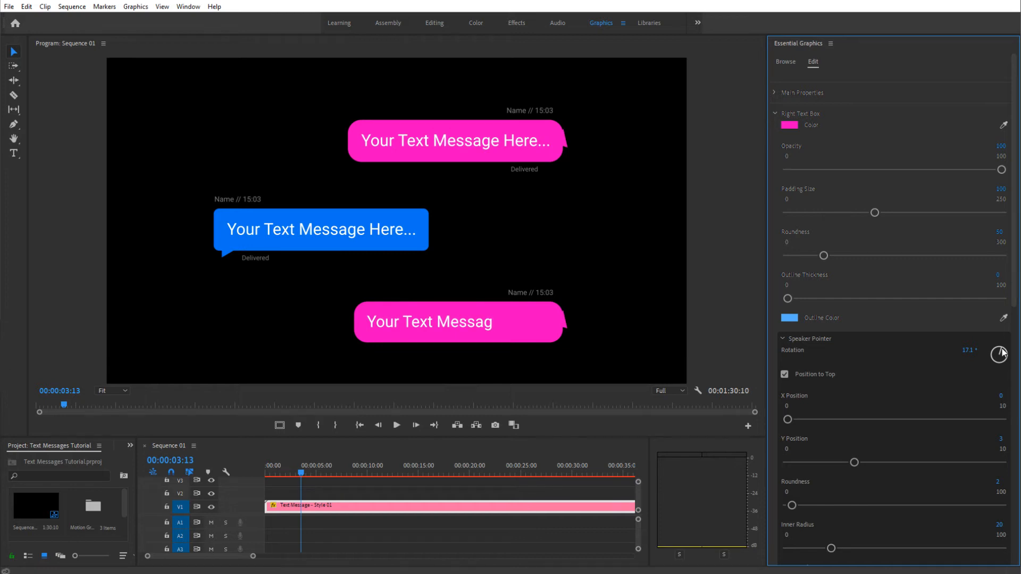
Set the Speaker Pointer's rotation to about 66.8°
click(1005, 353)
click(1009, 356)
scroll(872, 519, down, 1)
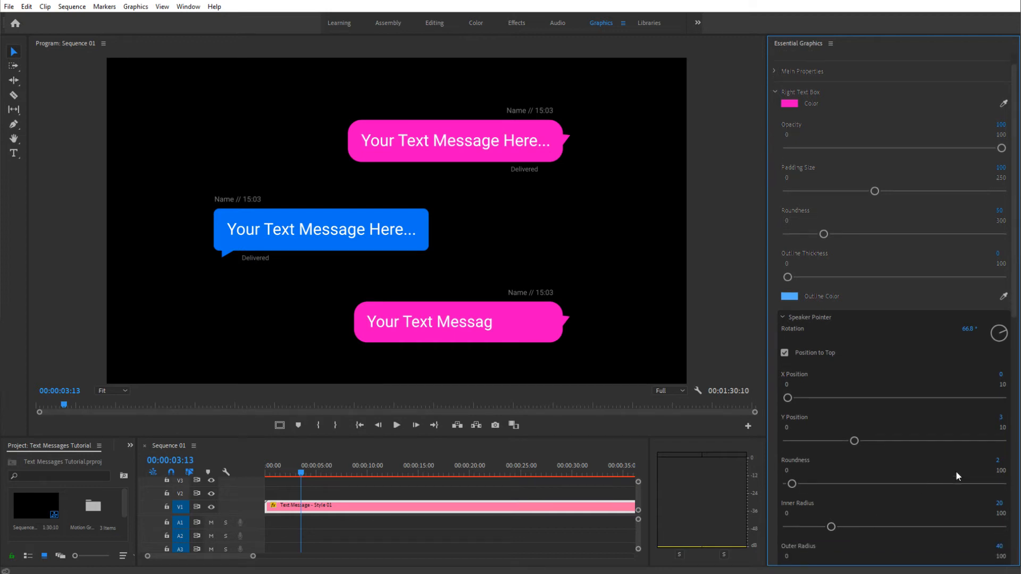
Try Speaker Pointer roundness values of 20 and 50, an inner radius of 40 and an outer radius of 71
click(1000, 460)
text(20)
key(Return)
click(1001, 460)
text(50)
key(Return)
click(801, 528)
drag(827, 527, 874, 527)
scroll(829, 521, down, 2)
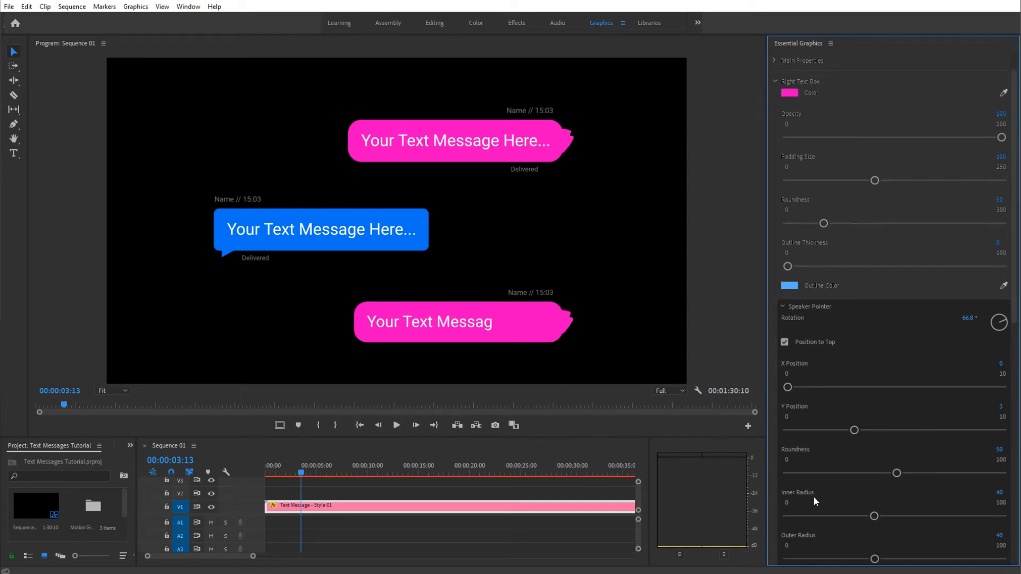
drag(882, 550, 939, 551)
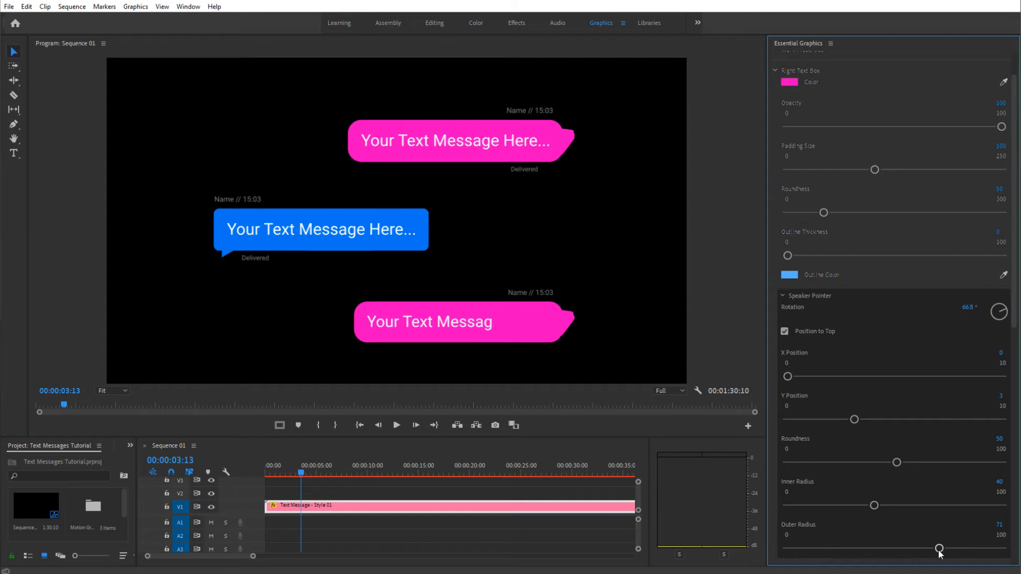
Set the Speaker Pointer's roundness to 22, outer radius to 32 and inner radius to 20, and collapse its properties
click(834, 461)
click(856, 550)
drag(861, 506, 814, 508)
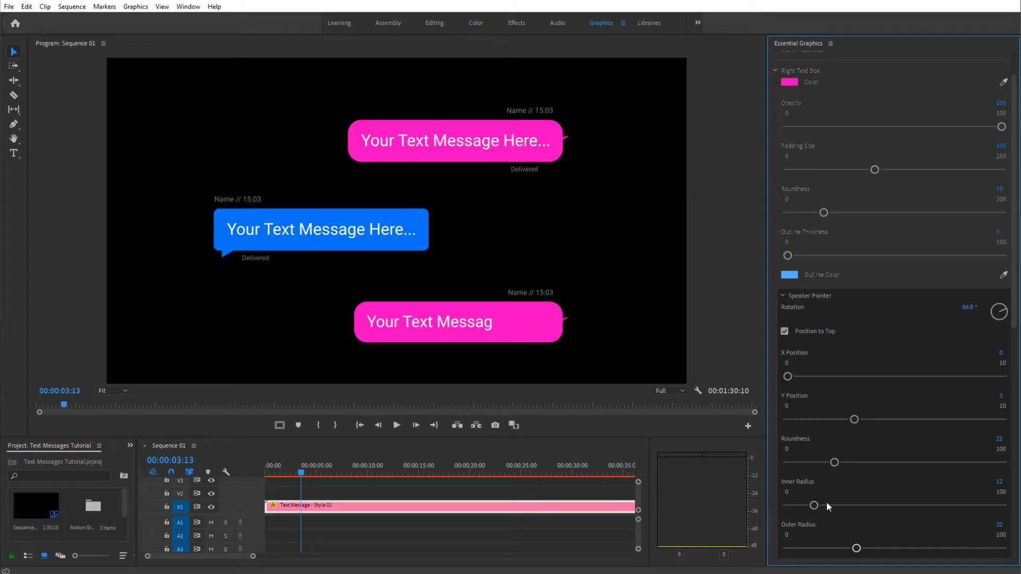
click(829, 504)
drag(1015, 321, 1016, 356)
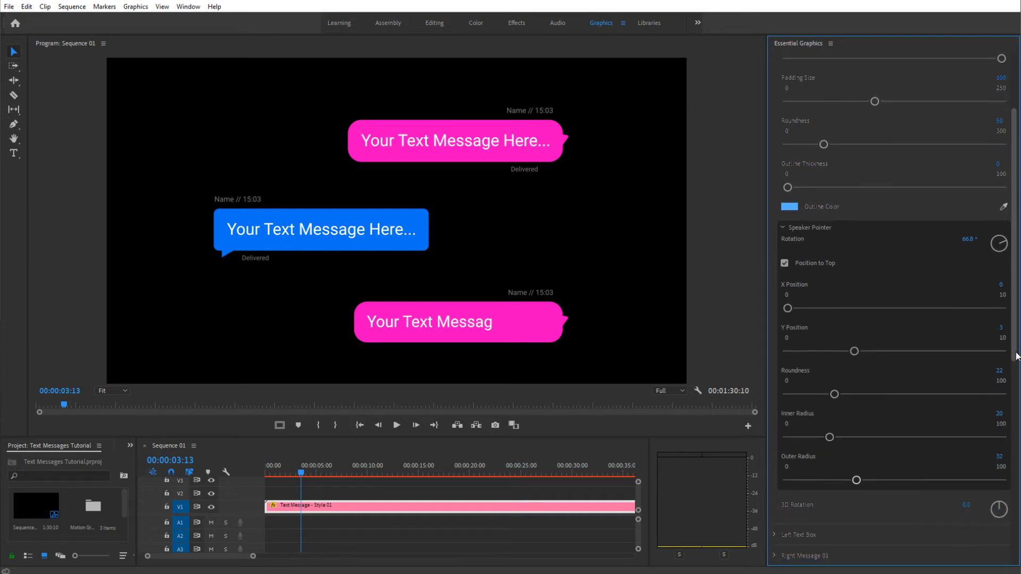
click(783, 227)
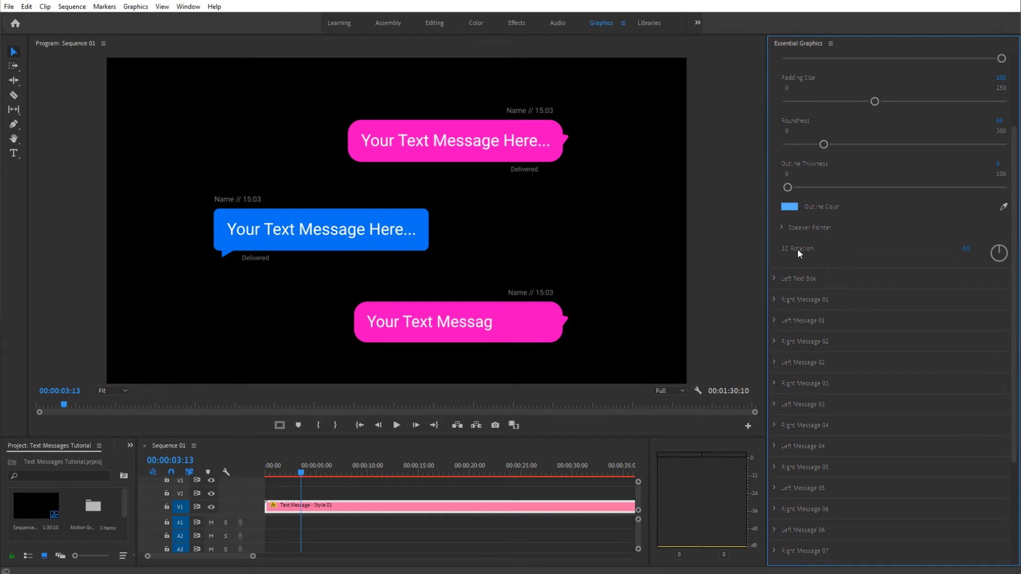
Try several 3D Rotation angles for the Right Text Box and reset the rotation to 0
click(992, 256)
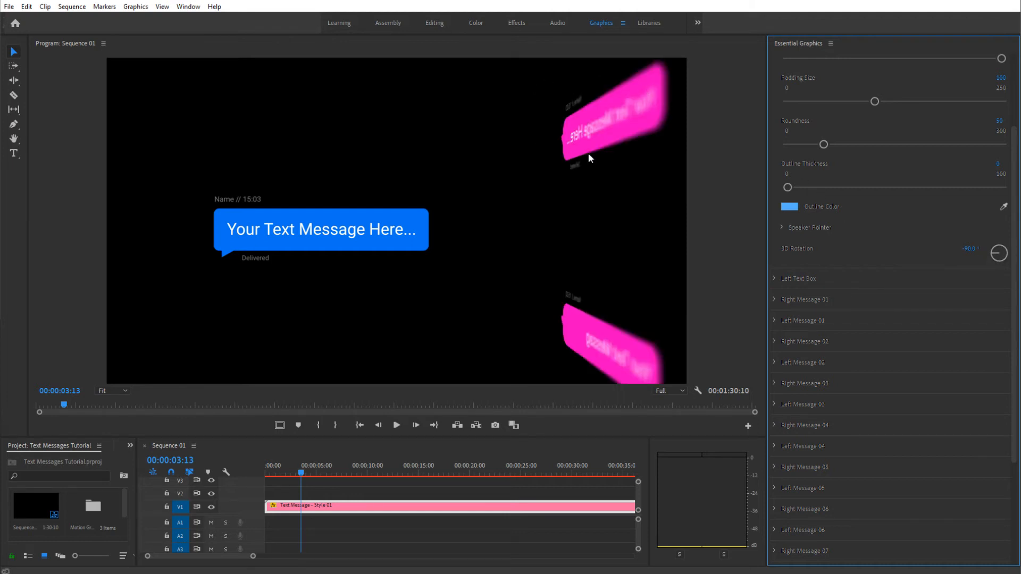
click(1000, 250)
drag(999, 250, 999, 254)
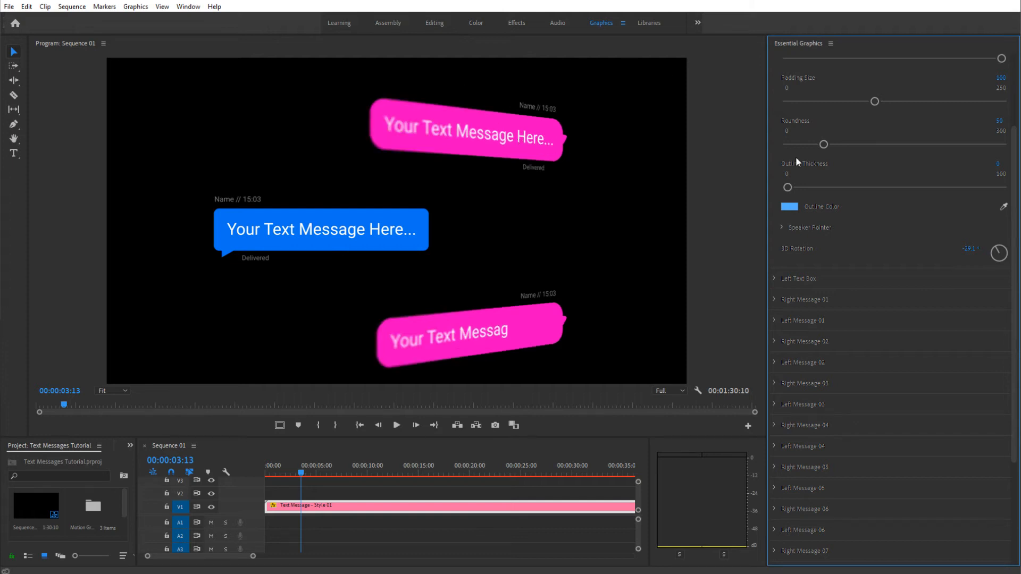
click(1009, 254)
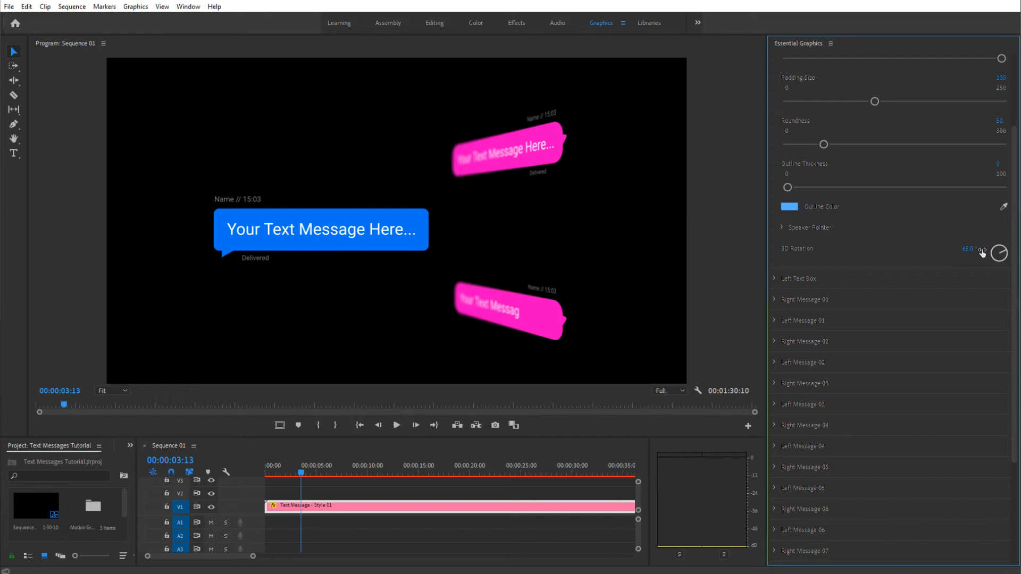
click(977, 248)
text(0)
key(Return)
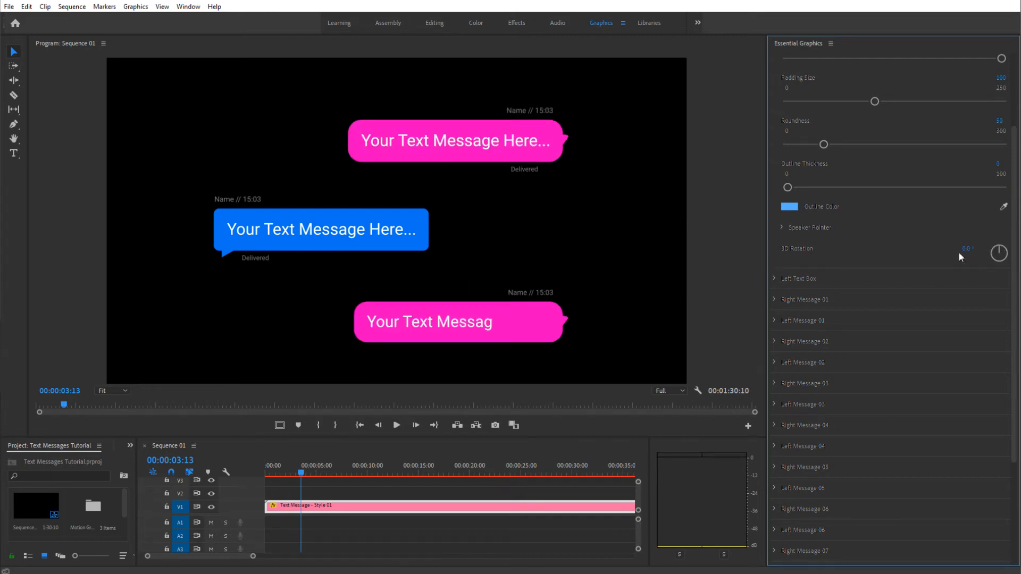
Try the green color 00F02D on the Left Text Box and undo it
click(774, 278)
click(788, 289)
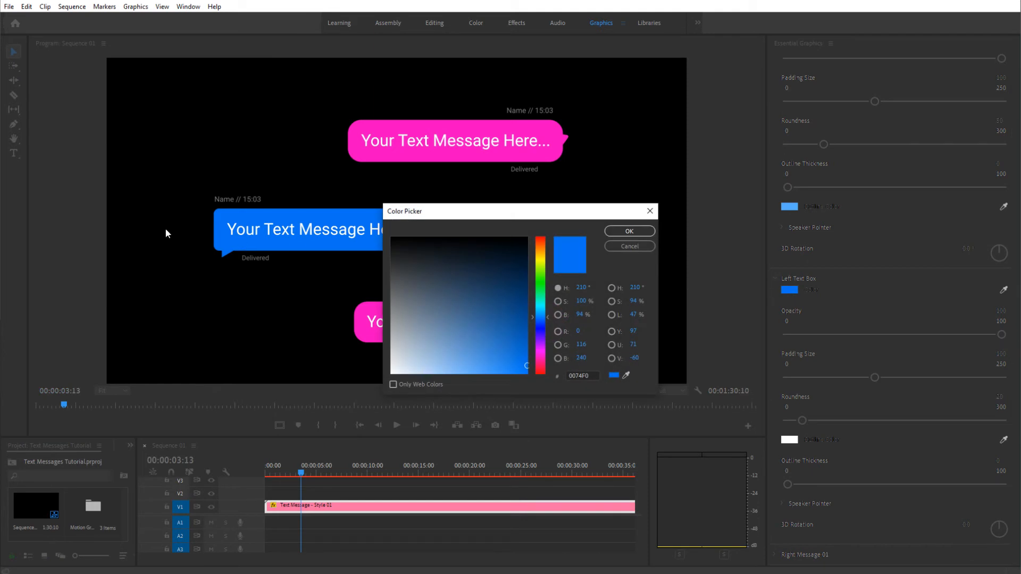
drag(533, 298, 535, 286)
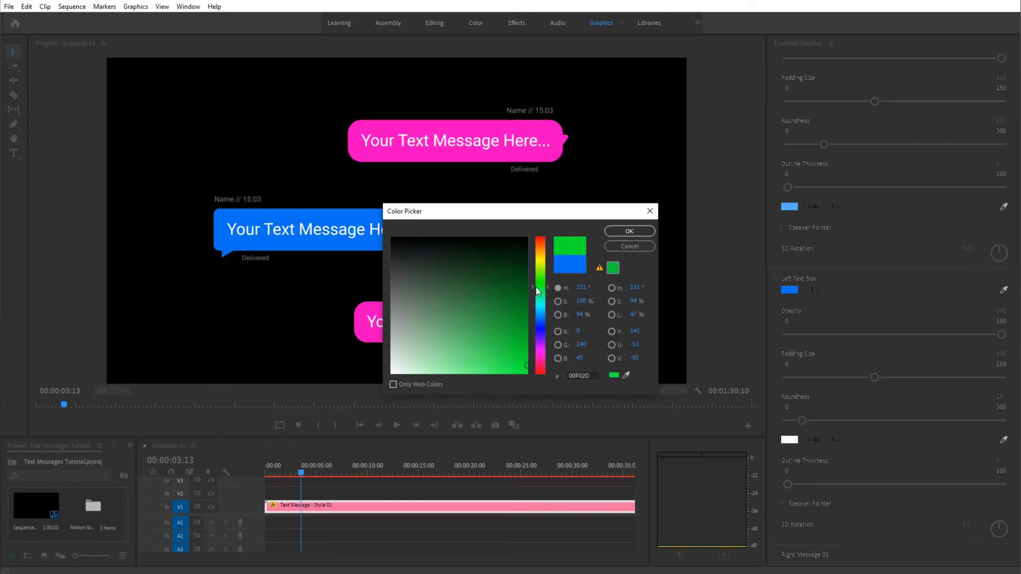
click(639, 233)
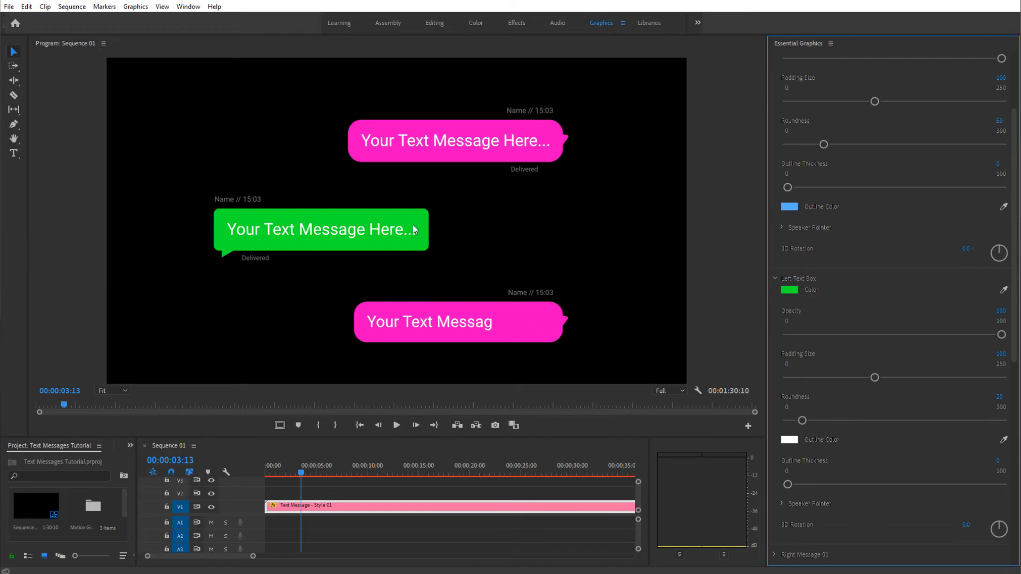
key(ctrl+z)
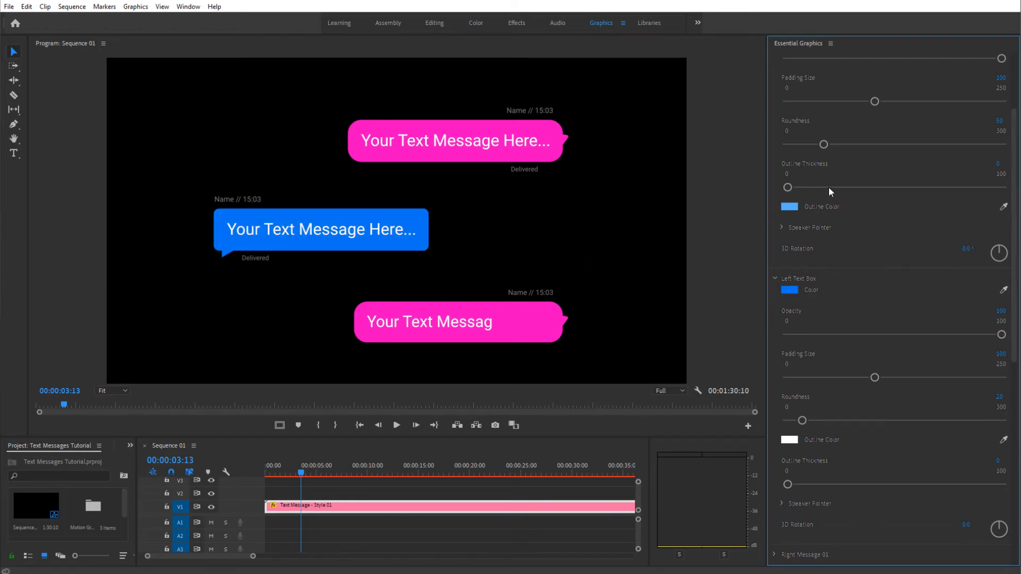
Collapse the Right and Left Text Box properties and expand the Message Properties of Right Message 01
scroll(827, 185, up, 3)
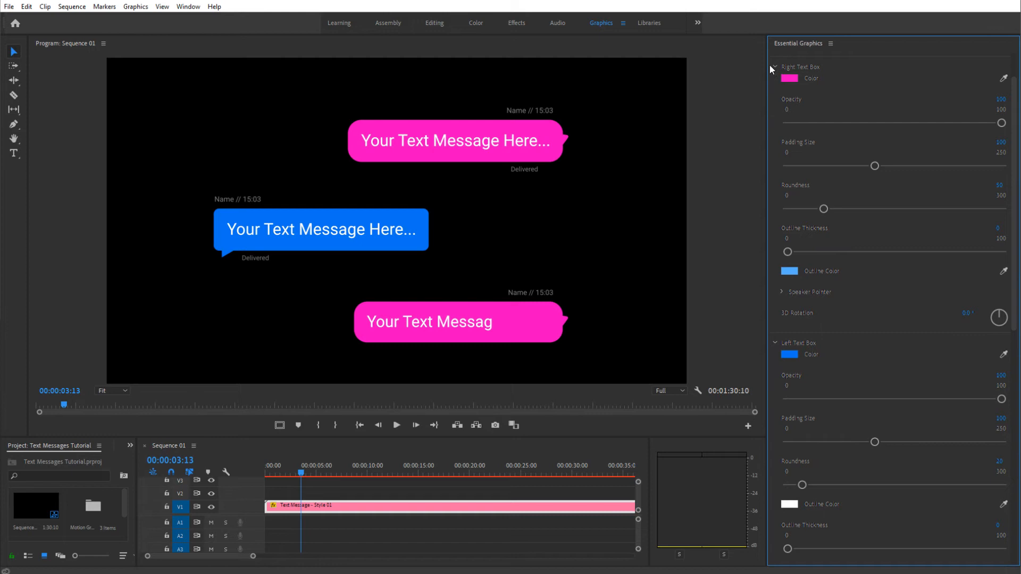
click(773, 68)
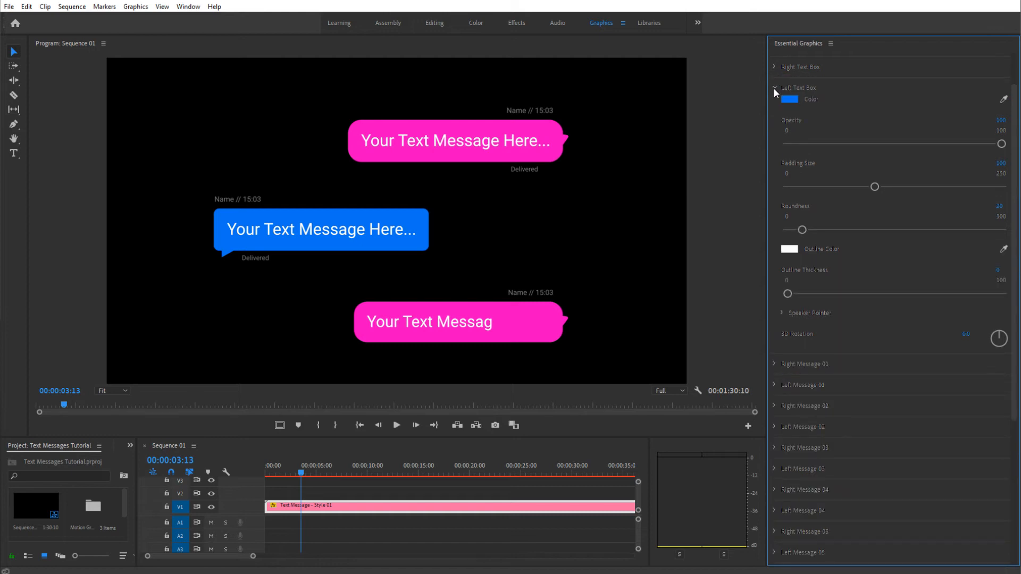
click(774, 88)
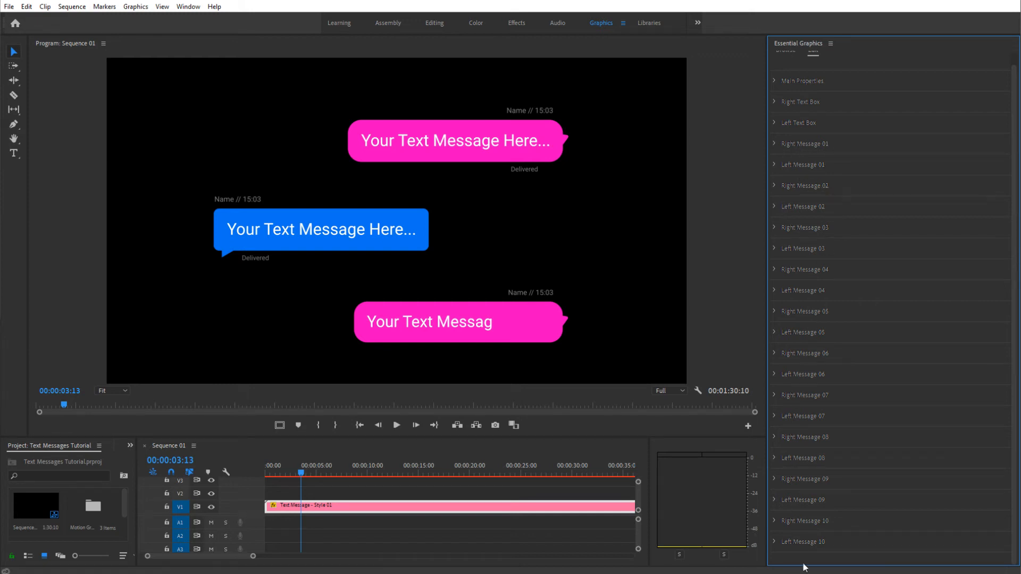
click(775, 144)
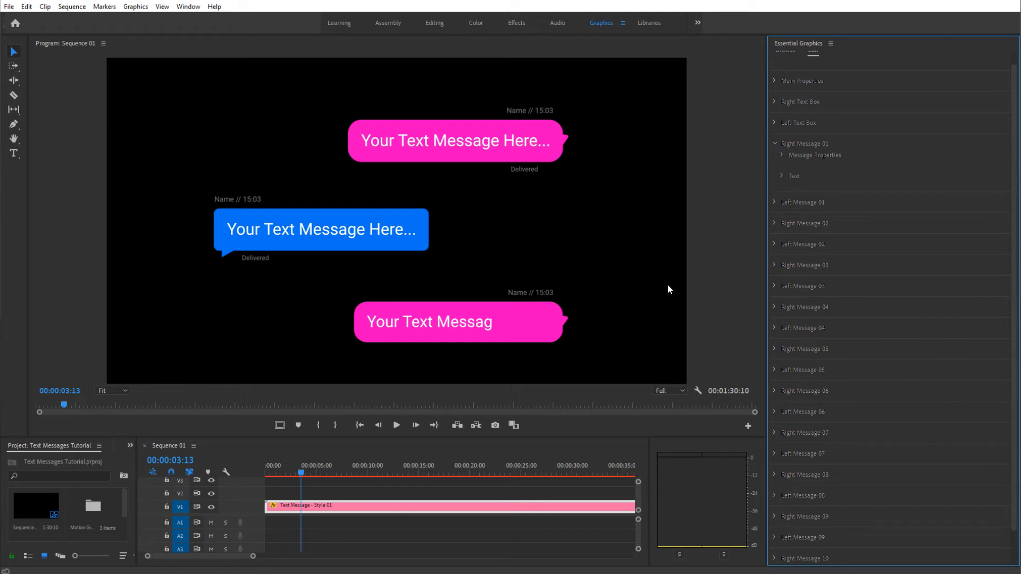
click(783, 155)
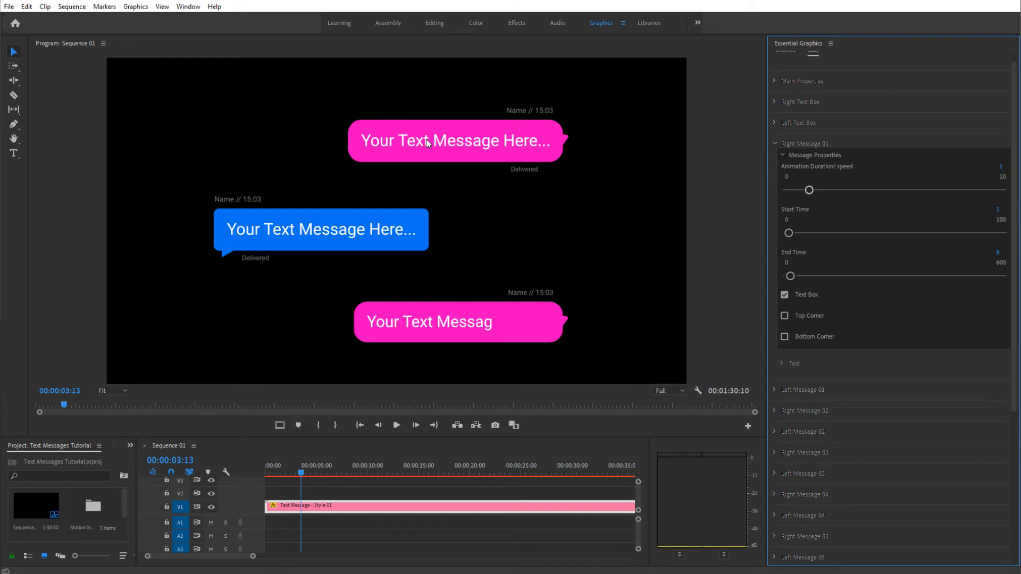
Preview the first right message's opening animation at several times on a closer view of the timeline
click(279, 466)
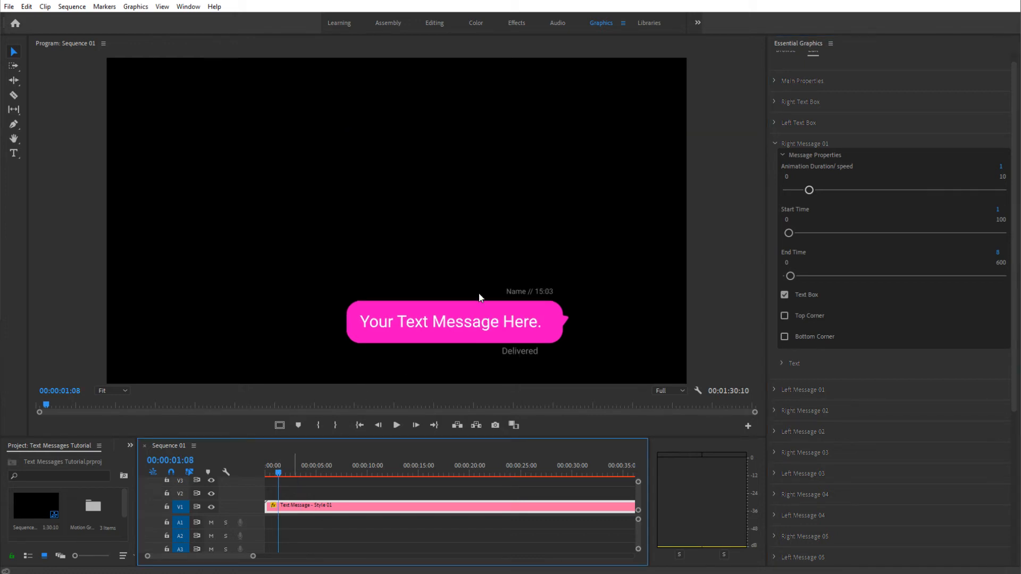
click(272, 469)
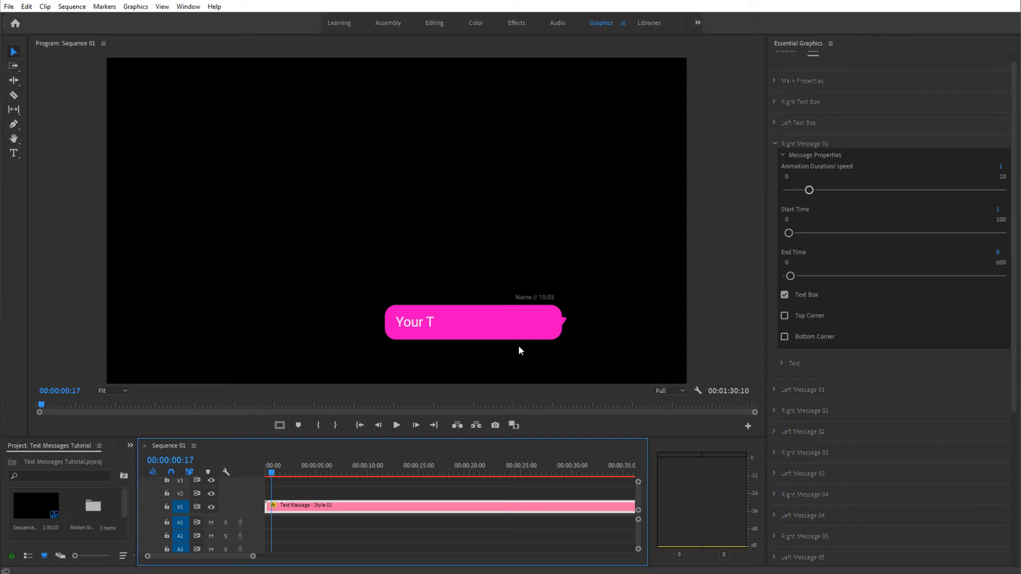
drag(253, 556, 216, 560)
click(362, 474)
drag(367, 477, 381, 472)
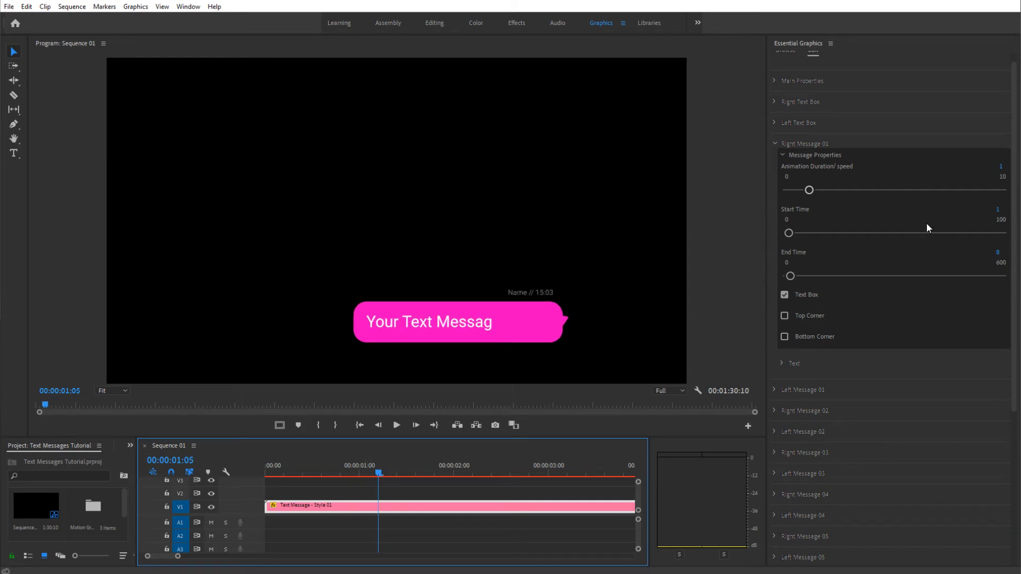
Set the Start Time of Right Message 01 to 0 and preview its animation within the first second
click(998, 210)
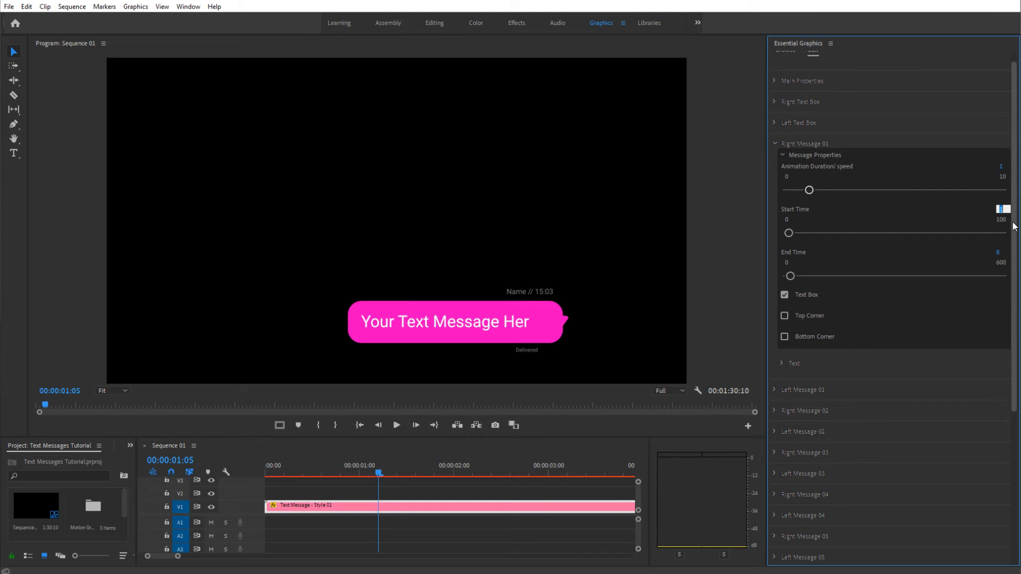
text(0)
key(Return)
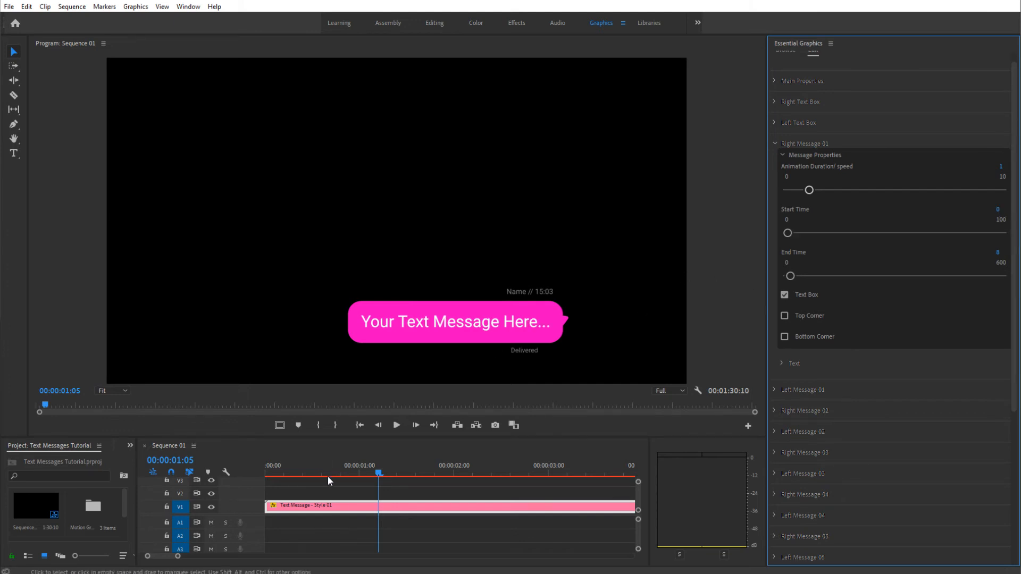
click(355, 471)
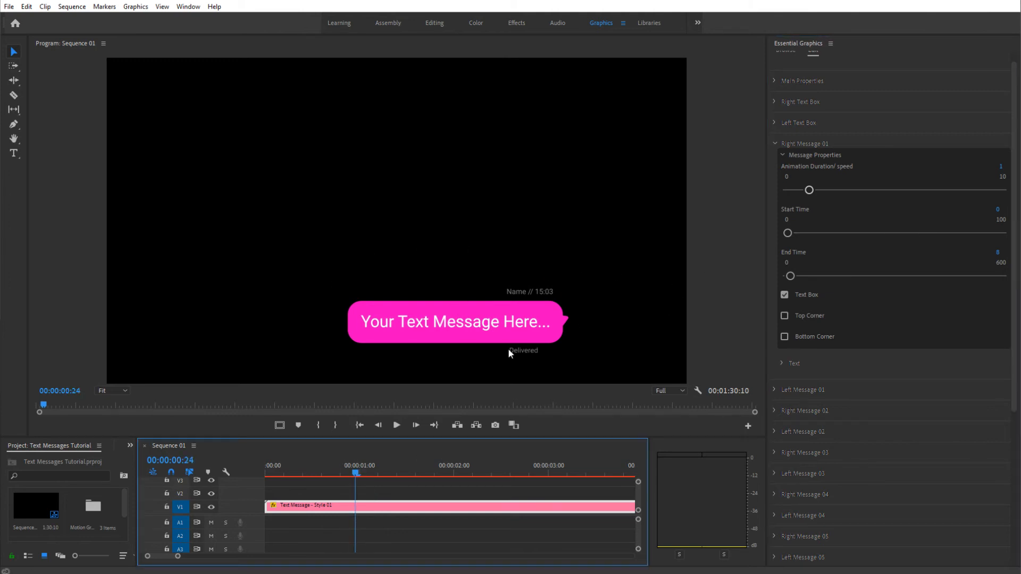
click(337, 472)
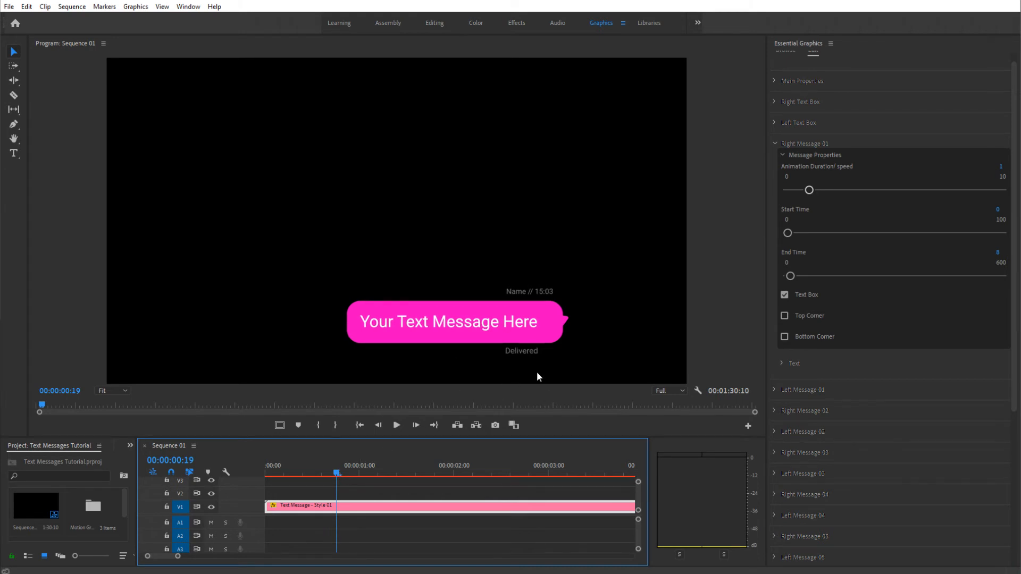
Try an Animation Duration/speed of 0.5 for Right Message 01 and preview the faster animation
click(999, 168)
text(0.5)
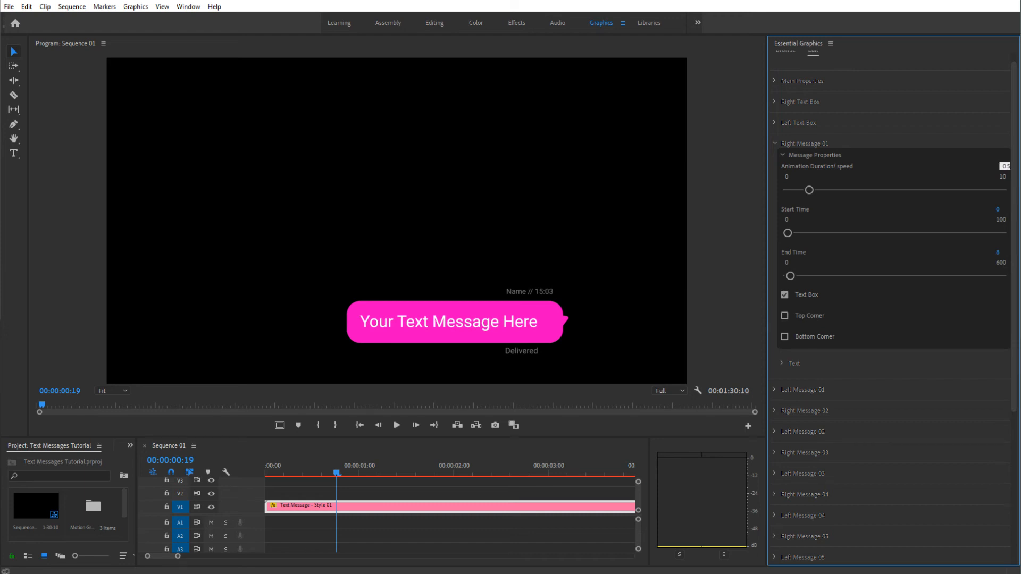
key(Return)
click(314, 474)
drag(314, 476, 303, 477)
click(294, 477)
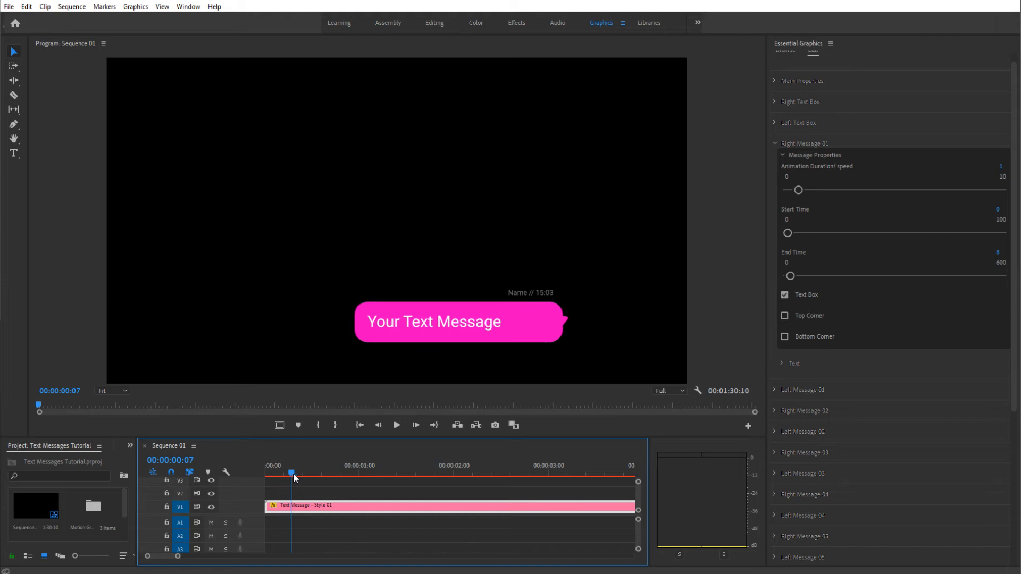
click(284, 474)
Try an Animation Duration/speed of 2 for Right Message 01 and preview the slower animation
click(1001, 167)
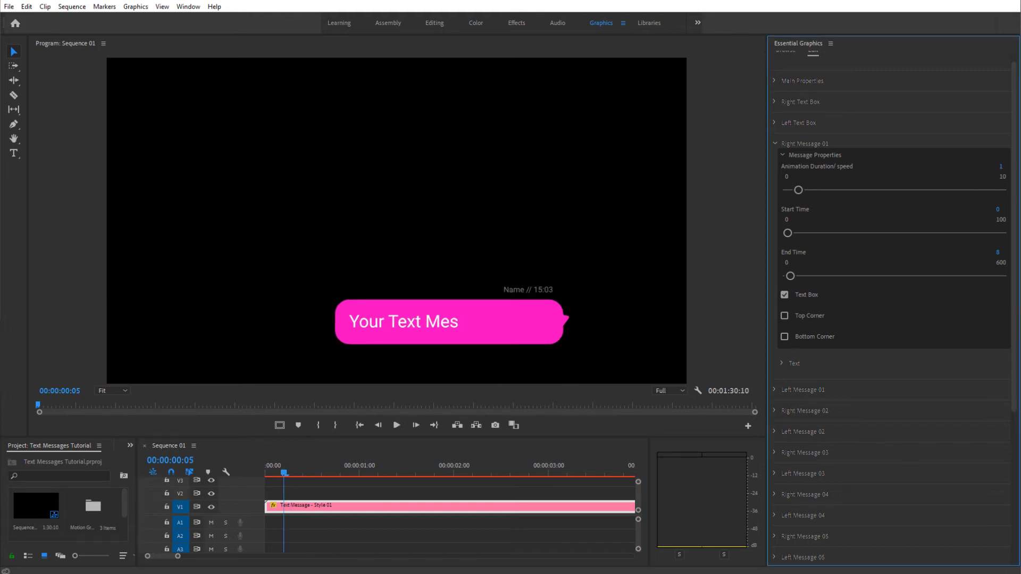
text(2)
key(Return)
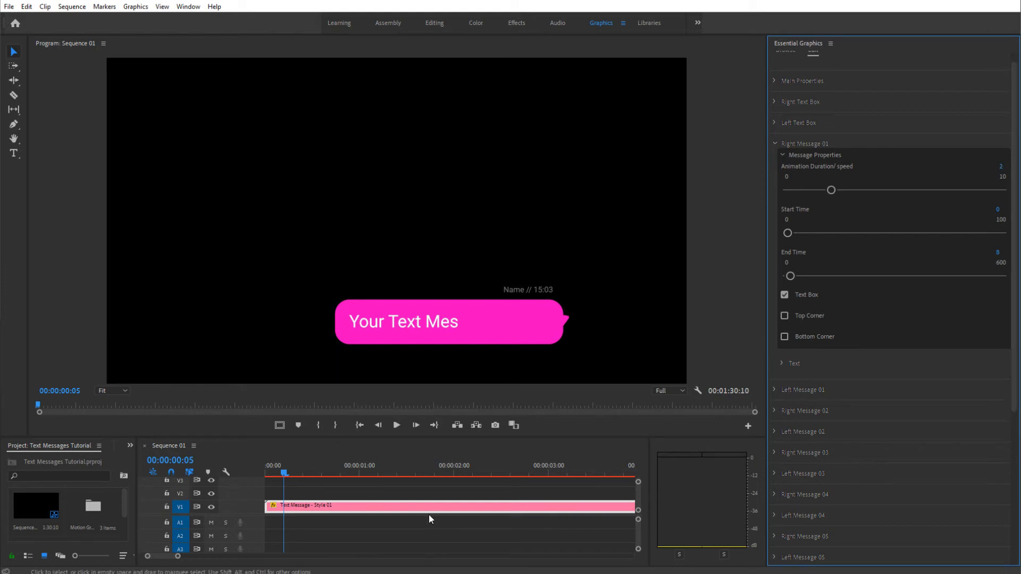
click(388, 473)
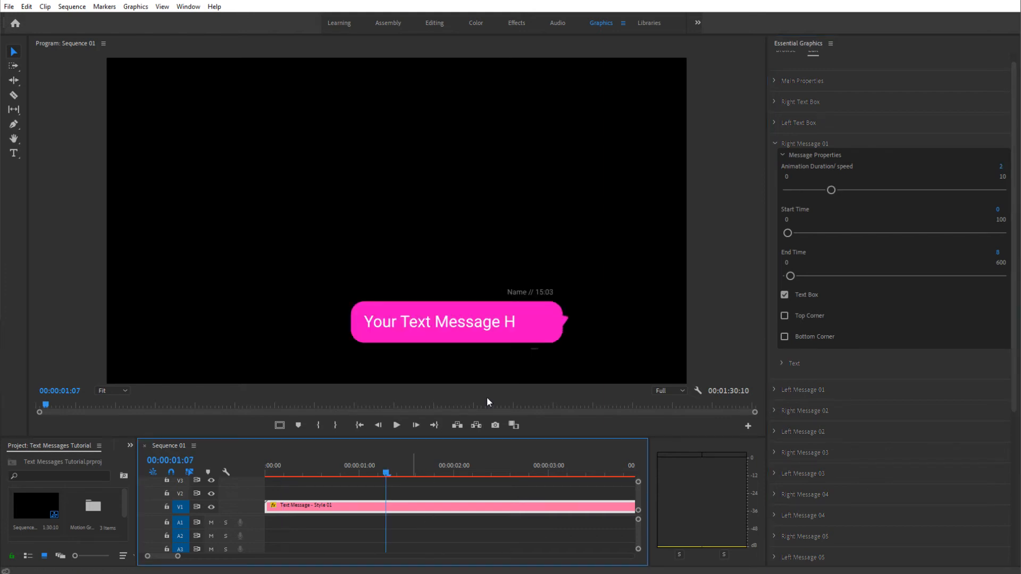
click(424, 470)
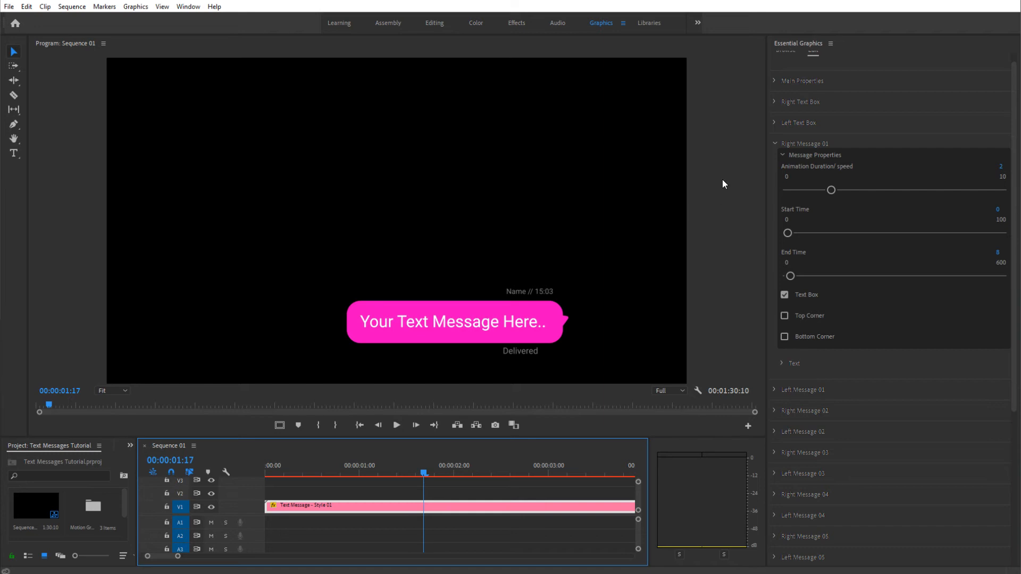
Set the Animation Duration/speed of Right Message 01 to 1 and preview the message from the sequence start
click(1002, 167)
text(1)
key(Return)
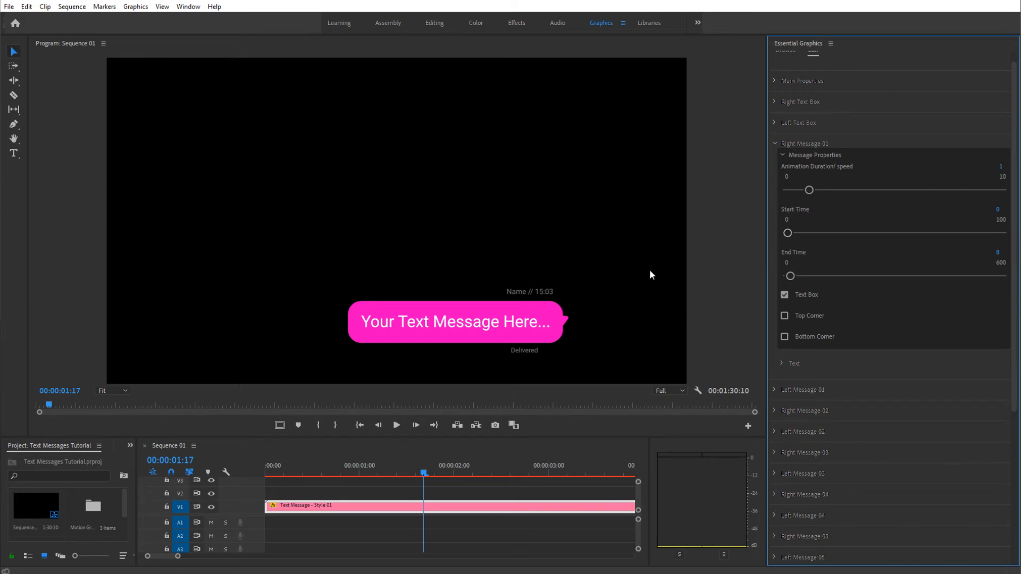
mouse_move(265, 468)
mouse_down()
mouse_move(274, 486)
mouse_move(279, 473)
mouse_up()
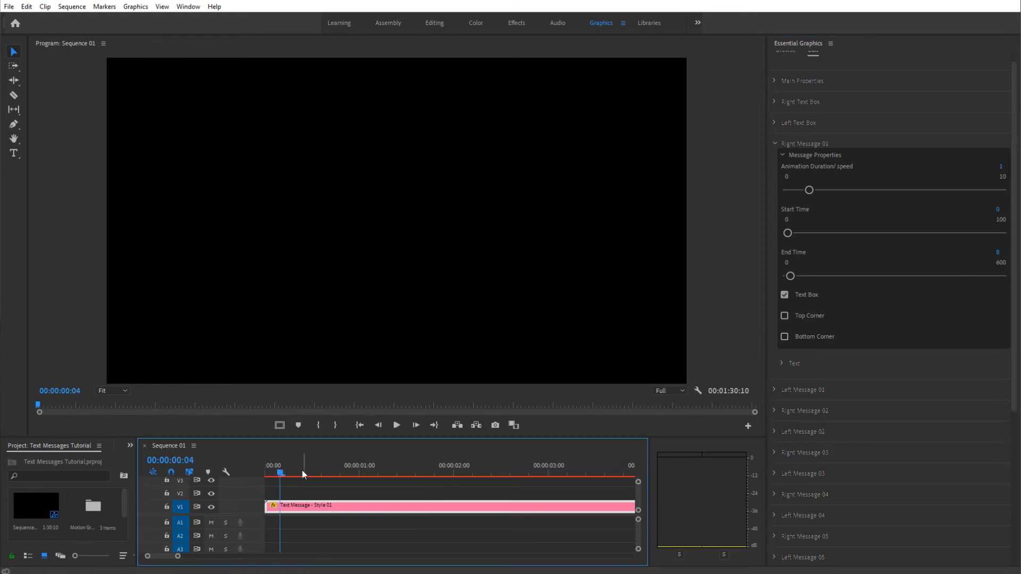
click(316, 466)
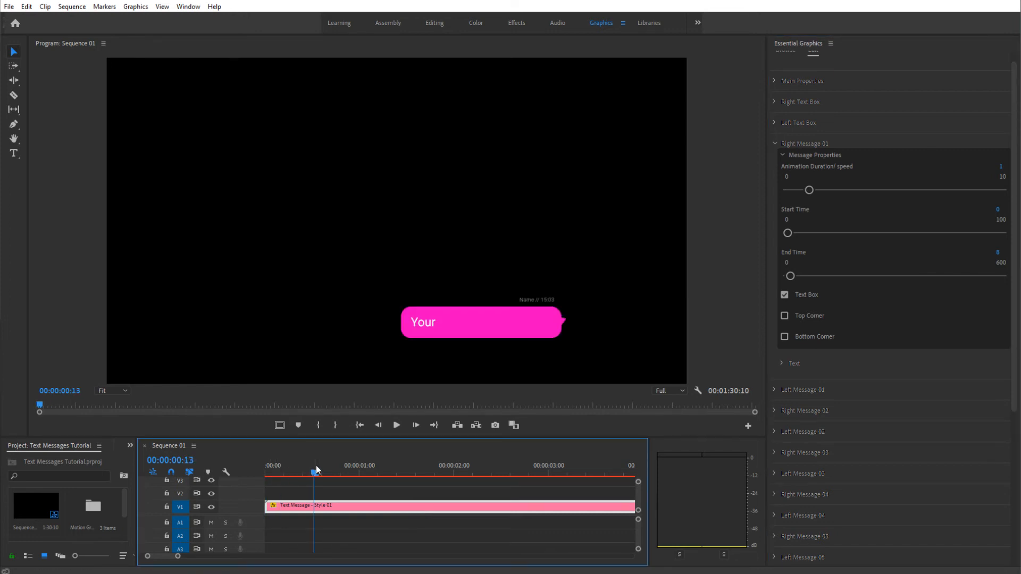
Try a Start Time of 2 for Right Message 01 and preview its appearance just after two seconds
click(1000, 210)
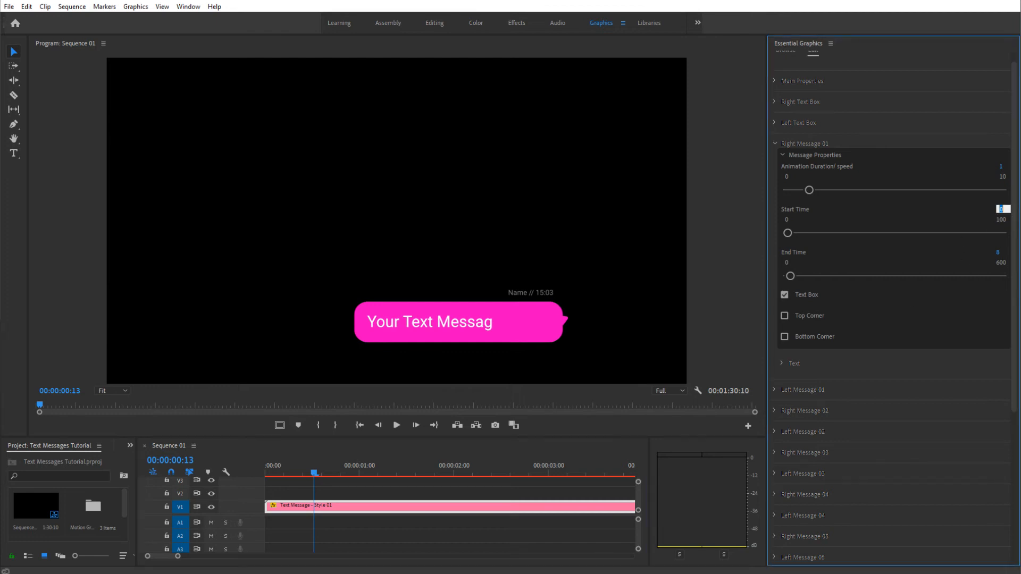
text(2)
key(Return)
click(458, 472)
click(470, 471)
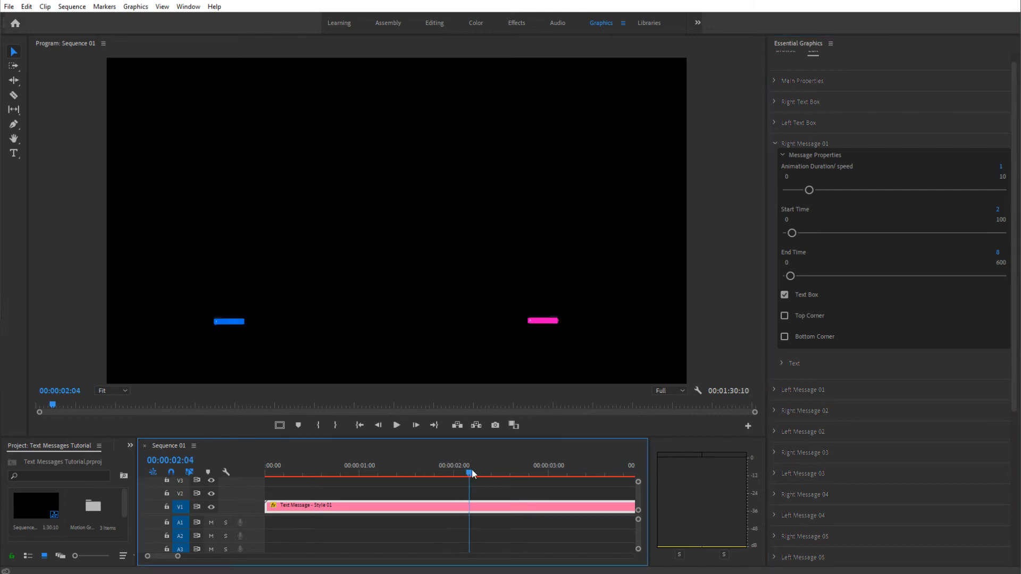
click(487, 472)
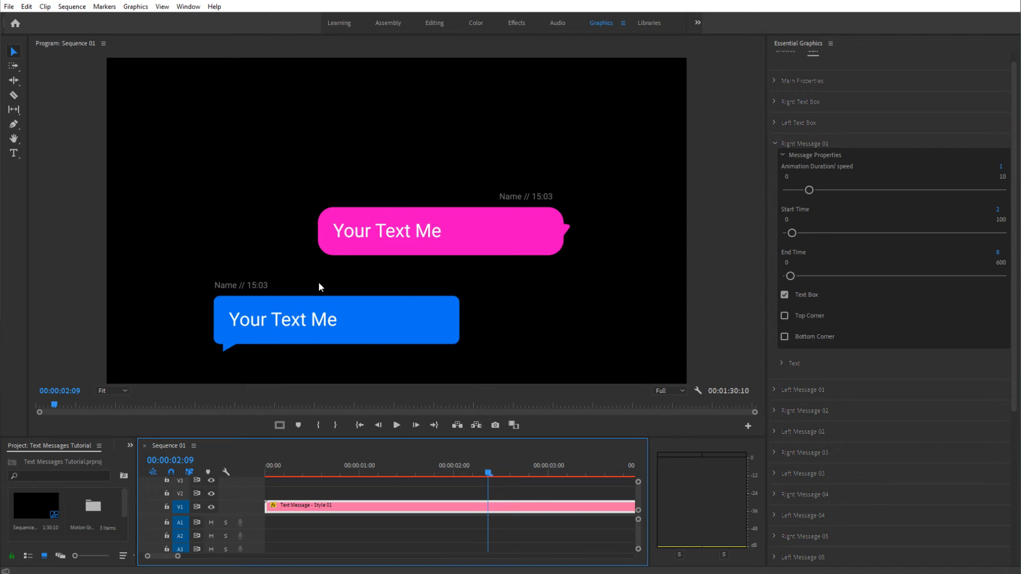
Try an End Time of 2, then 3, for Right Message 01 and preview its exit animation around the three-second mark
drag(178, 558, 185, 558)
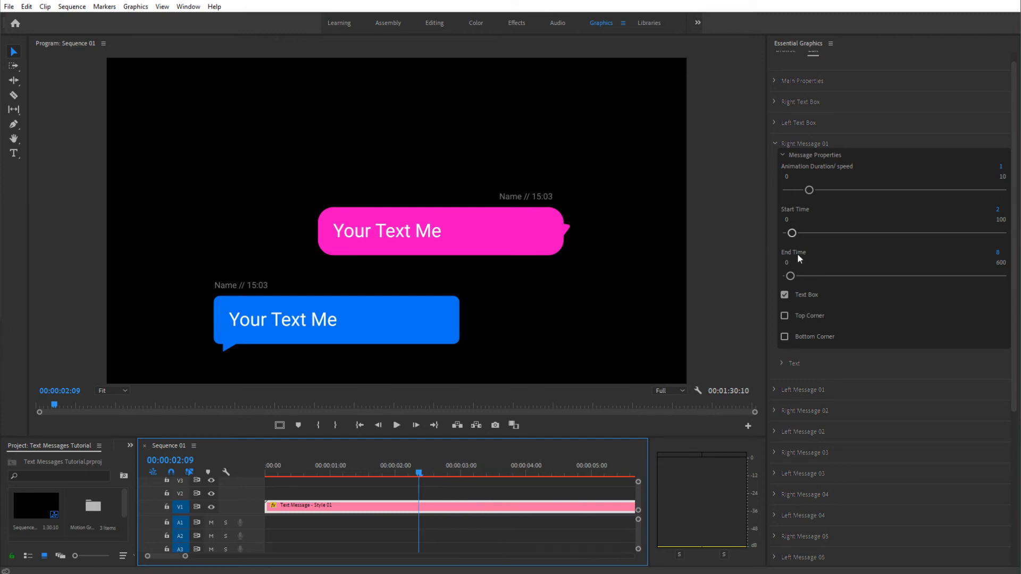
click(997, 253)
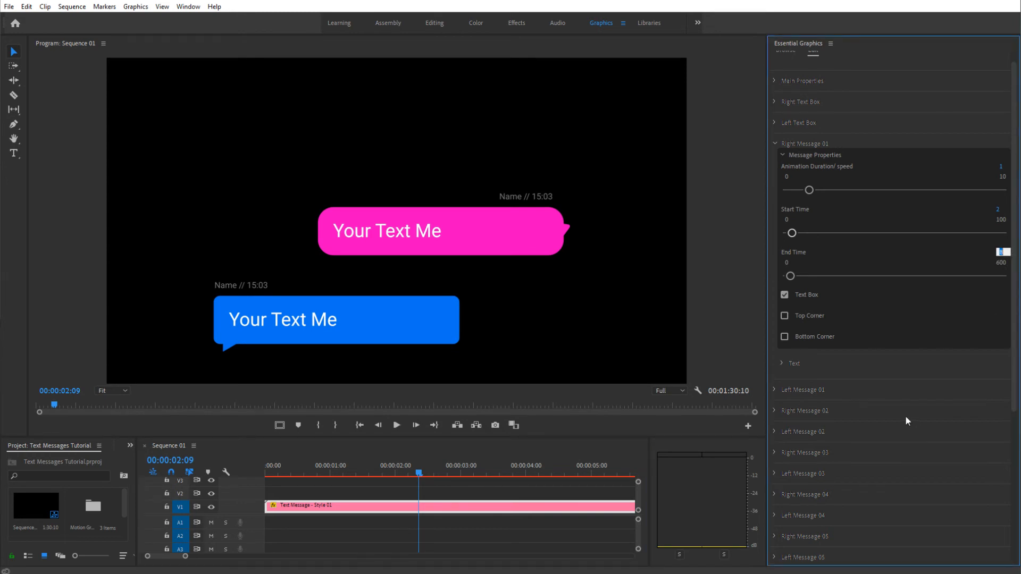
text(2)
key(Return)
scroll(906, 416, down, 2)
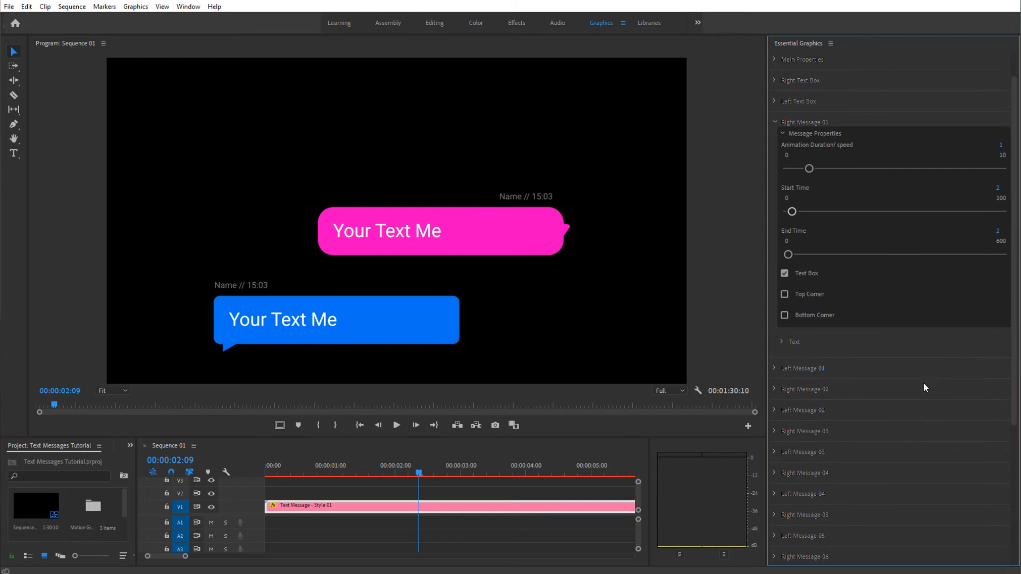
click(997, 210)
text(3)
key(Return)
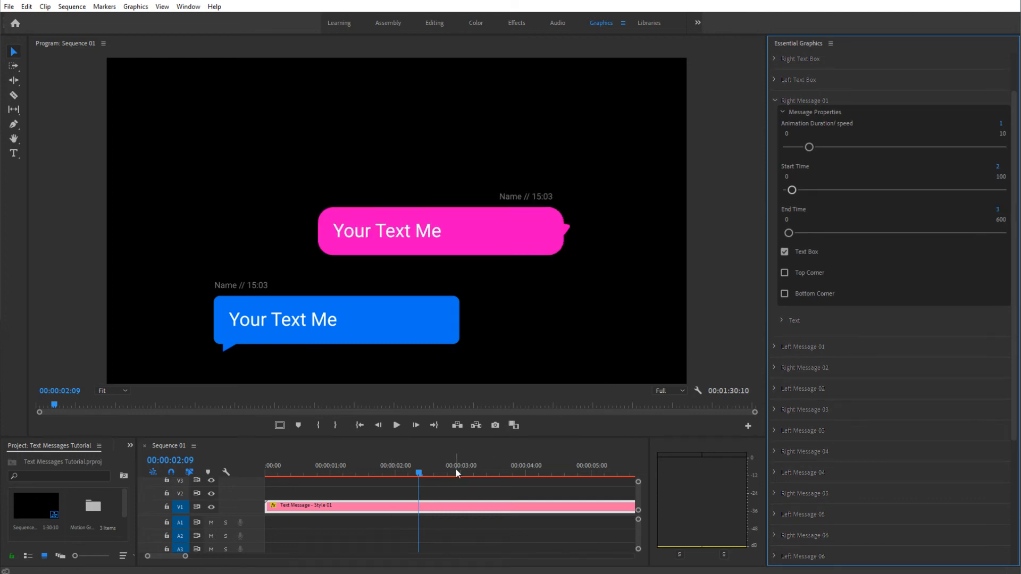
click(460, 470)
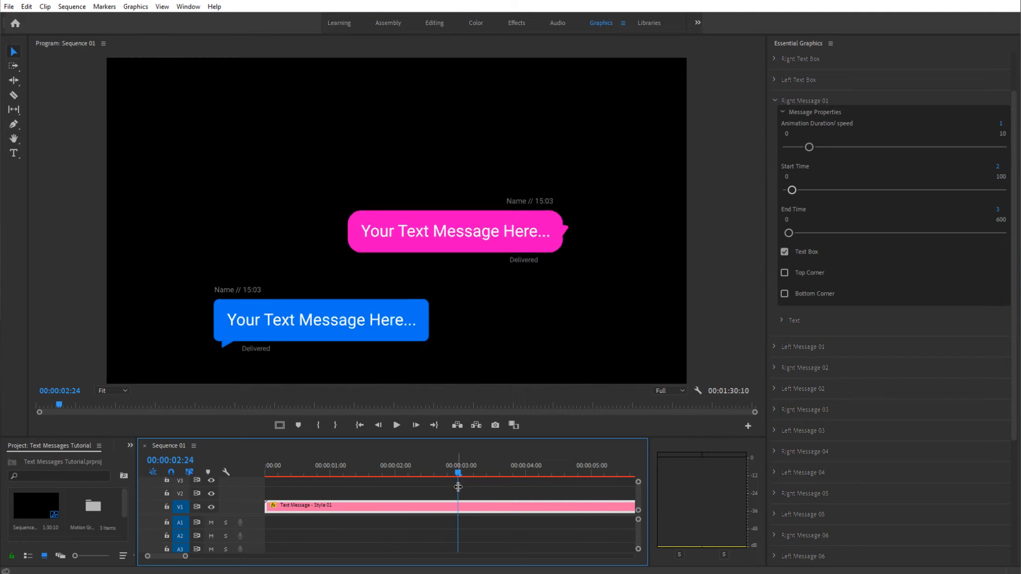
click(465, 472)
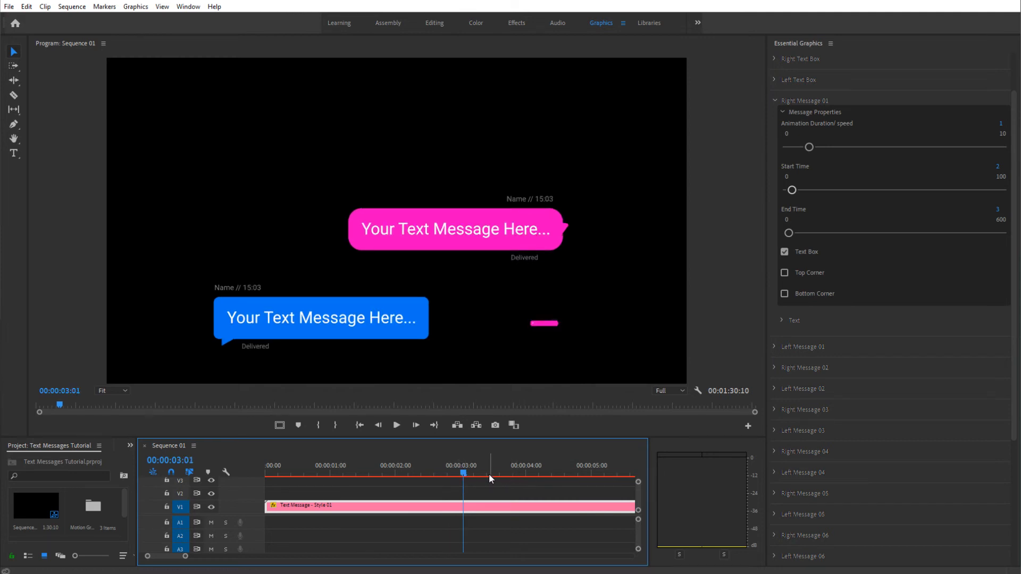
click(471, 472)
drag(471, 472, 489, 472)
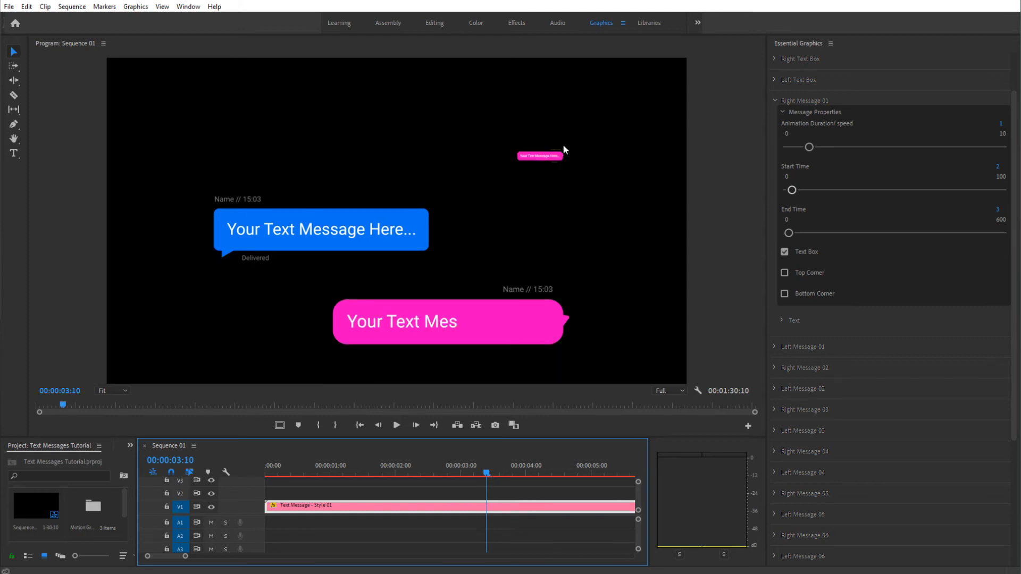
click(497, 471)
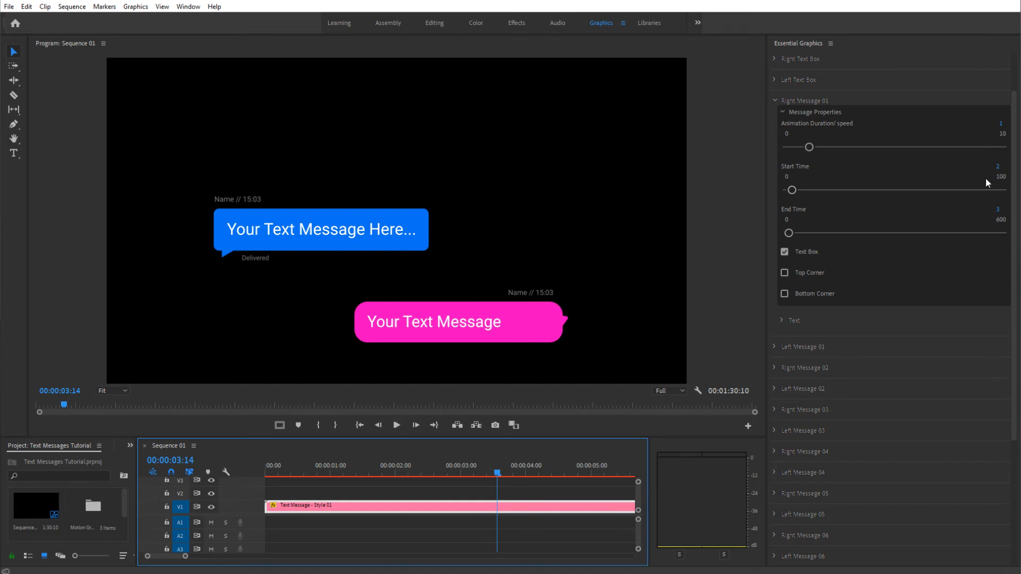
Return to the start of the sequence and set the End Time of Right Message 01 to 600
click(270, 467)
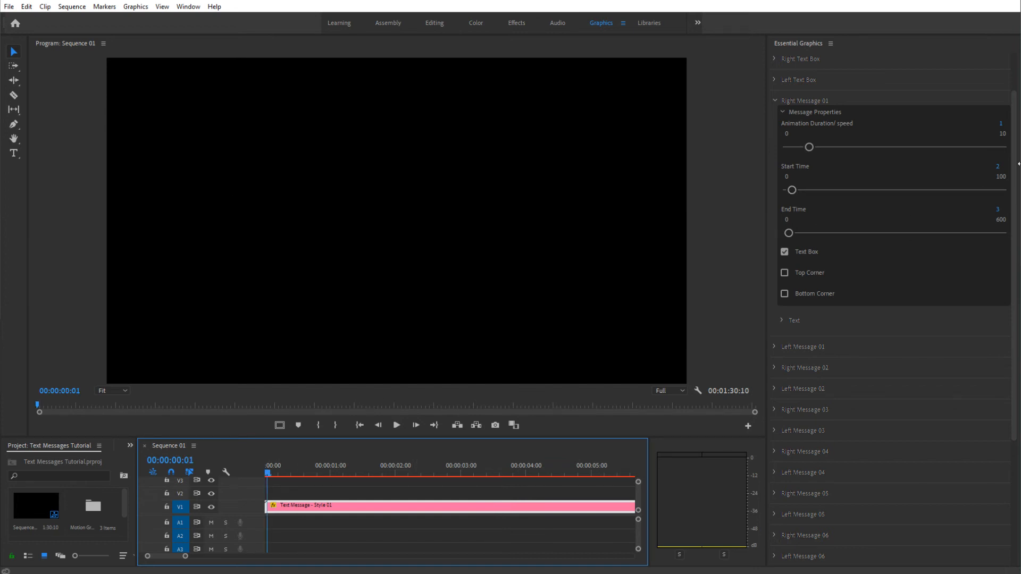
click(998, 210)
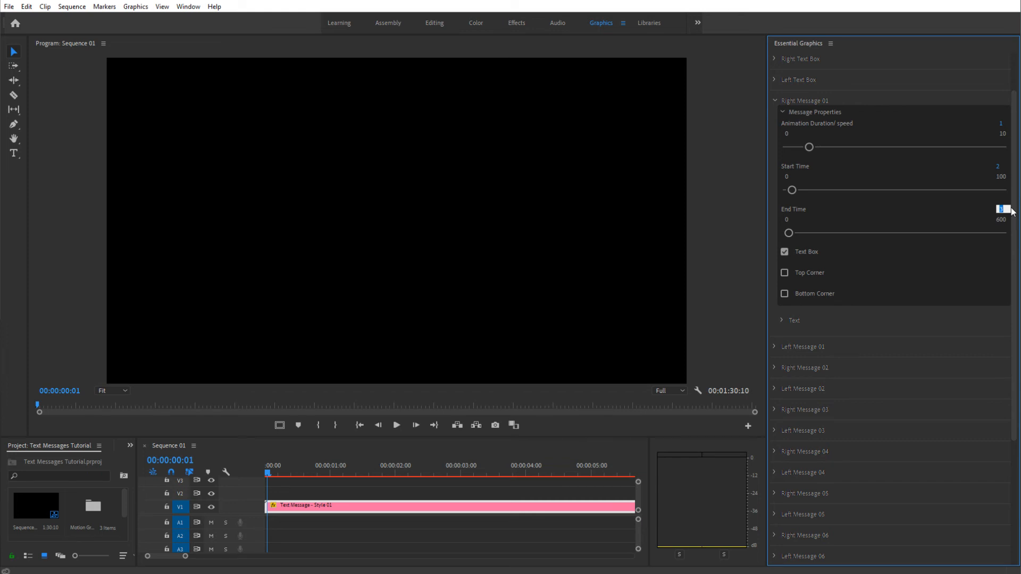
text(600)
key(Return)
Reset the Start Time of Right Message 01 to 0 and preview the message up to one second
click(998, 166)
text(1)
key(Return)
click(999, 168)
text(0)
key(Return)
click(280, 472)
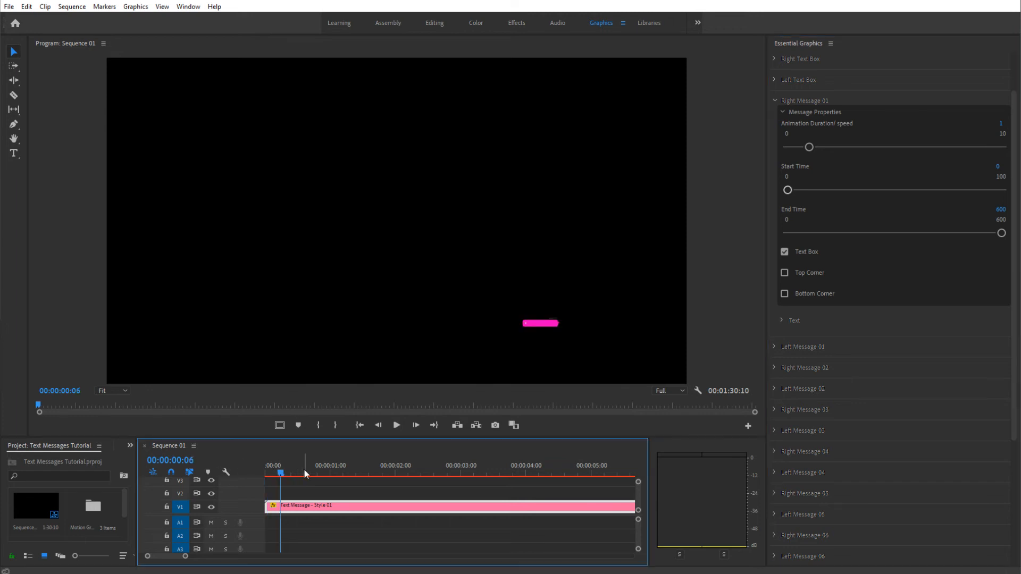
click(330, 470)
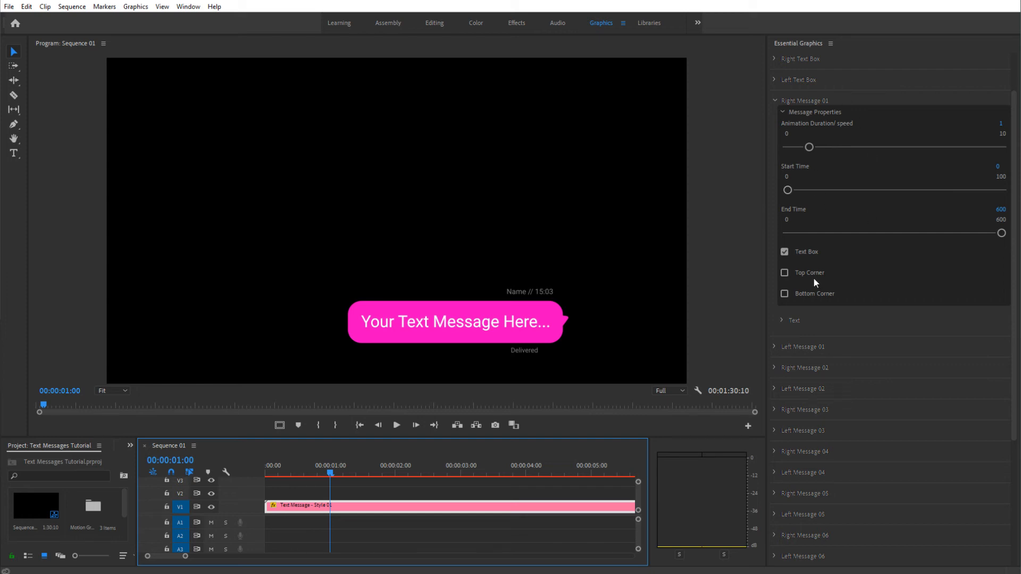
Try switching the Text Box, Top Corner and Bottom Corner options of Right Message 01 on and off
click(797, 253)
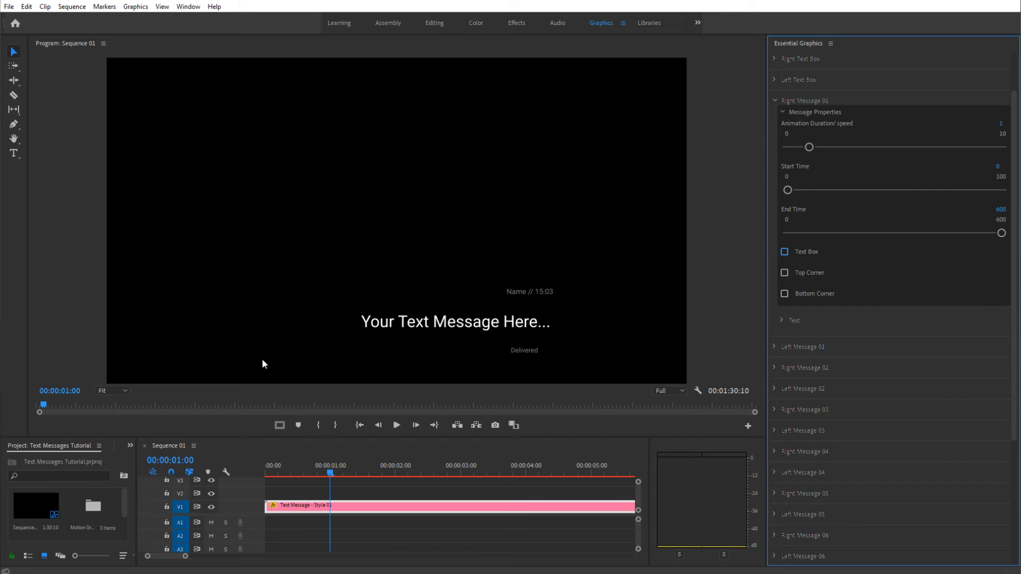
click(798, 256)
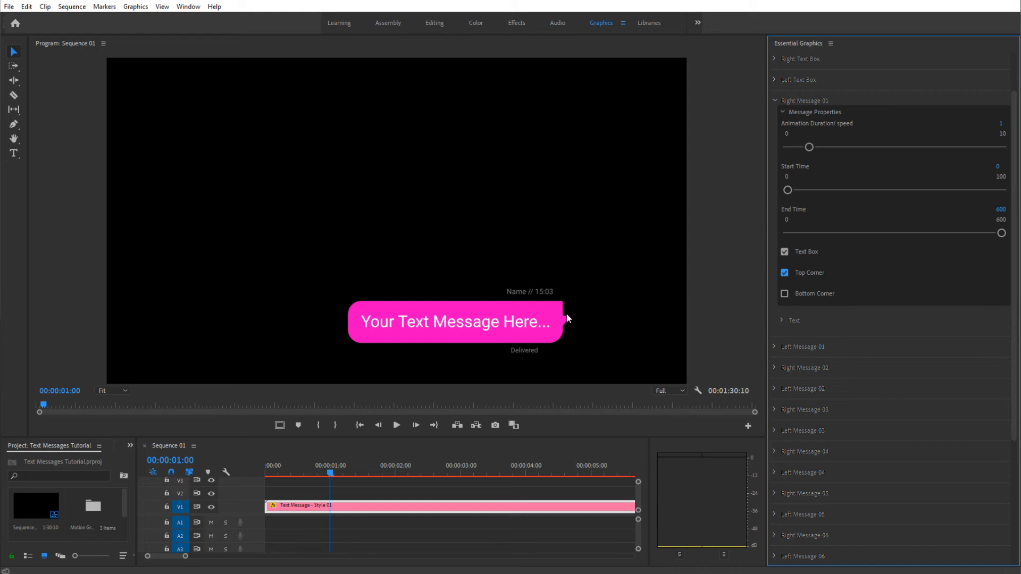
click(784, 274)
click(789, 274)
click(787, 295)
Change the Name & Time text of Right Message 01 to "Neuronfx" and set its font style to Bold
click(783, 113)
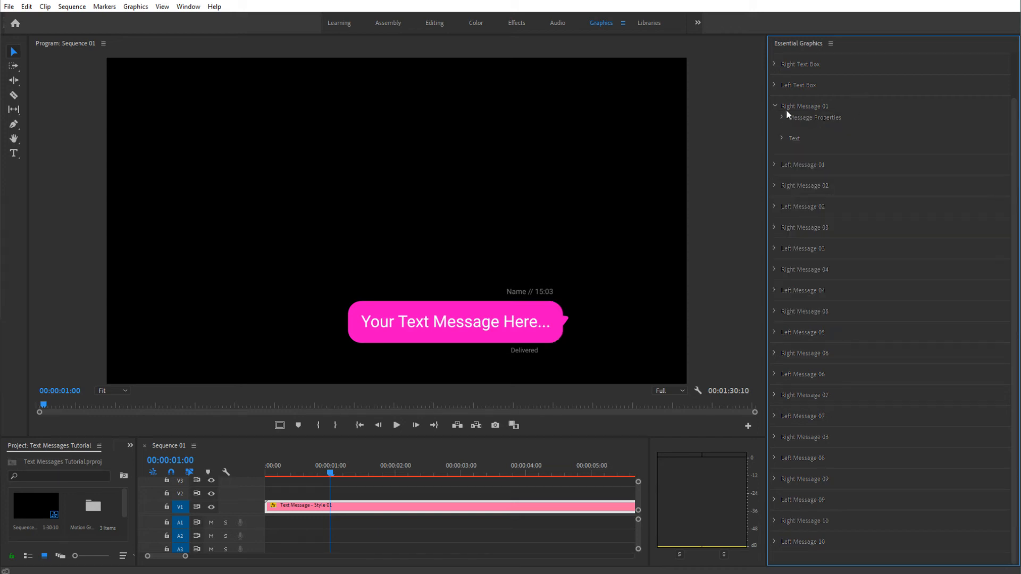
click(781, 138)
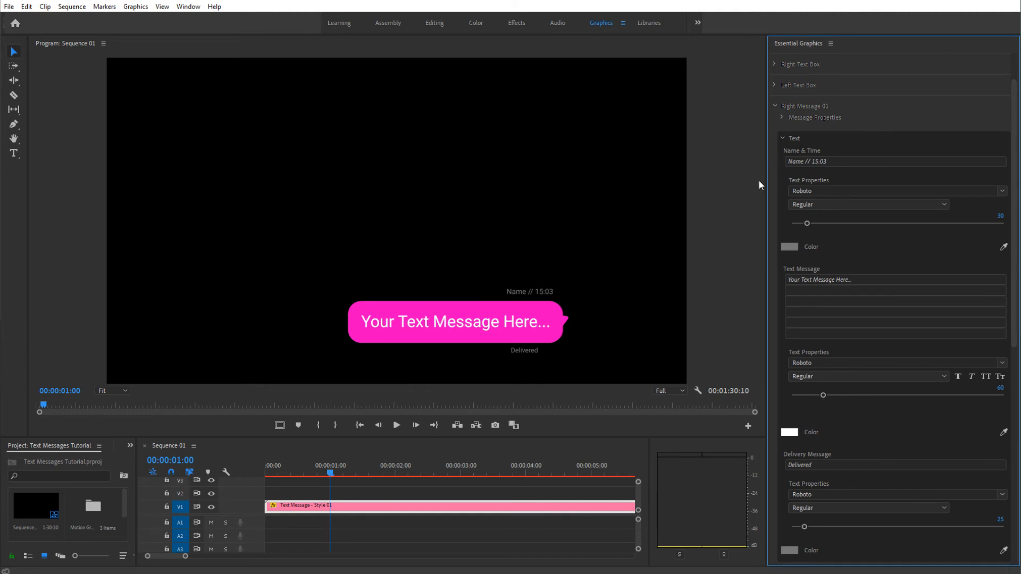
click(803, 161)
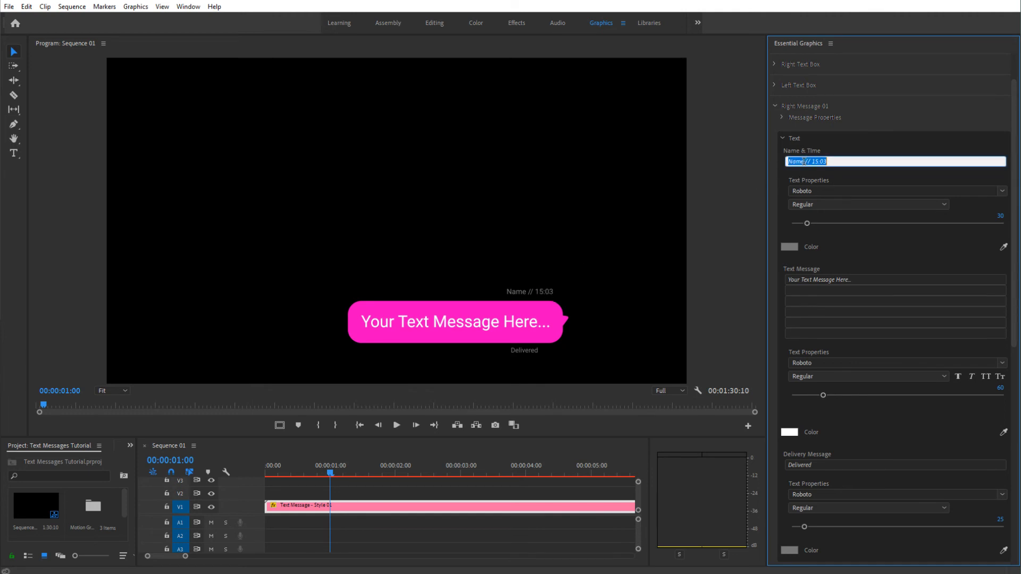
text(Neuronfx)
click(941, 205)
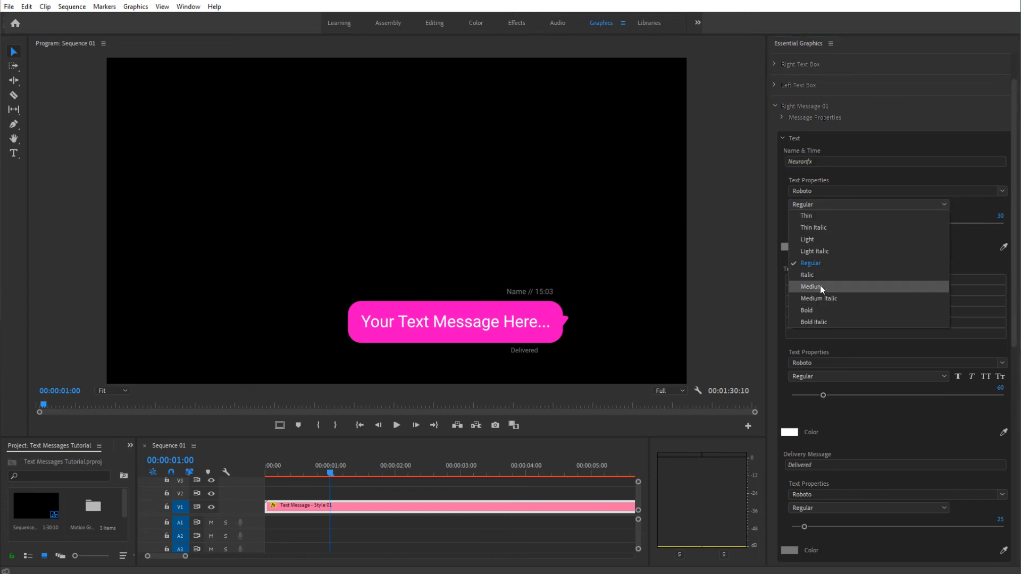
click(812, 310)
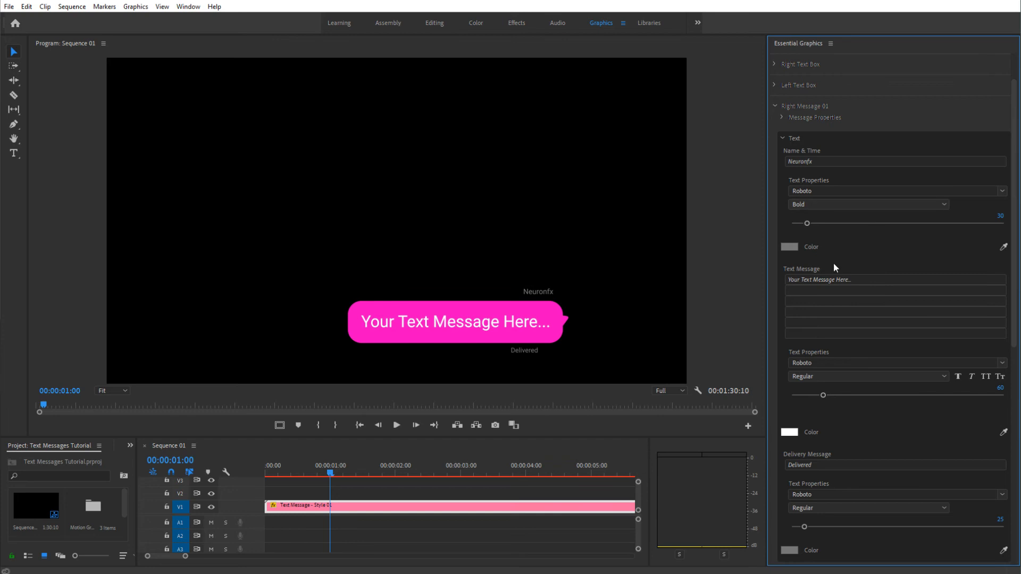
Set the Name & Time text color of Right Message 01 to white
click(786, 247)
mouse_move(538, 330)
mouse_down()
mouse_move(537, 296)
mouse_move(525, 320)
mouse_move(467, 321)
mouse_move(454, 344)
mouse_move(386, 384)
mouse_up()
click(629, 232)
Add the lines "more text here" and "and here" to the Right Message 01 text and preview it up to 00:00:02:23
click(844, 290)
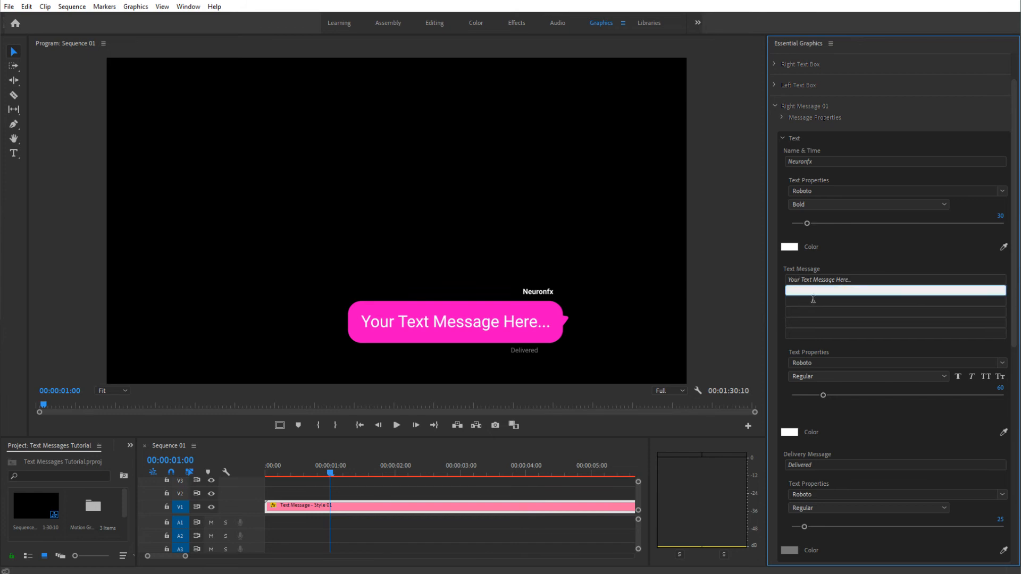
text(more text here)
click(812, 302)
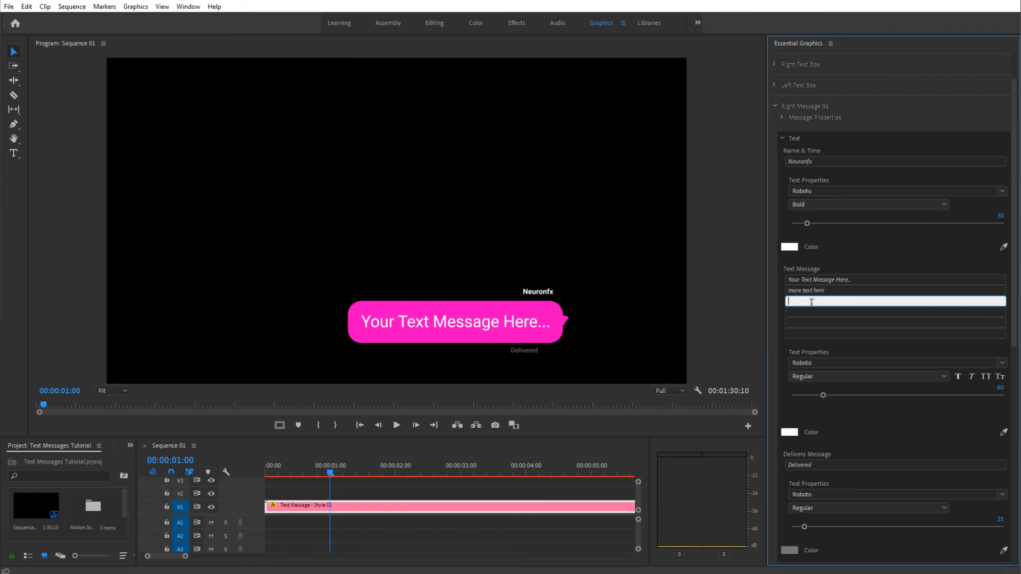
text(and here)
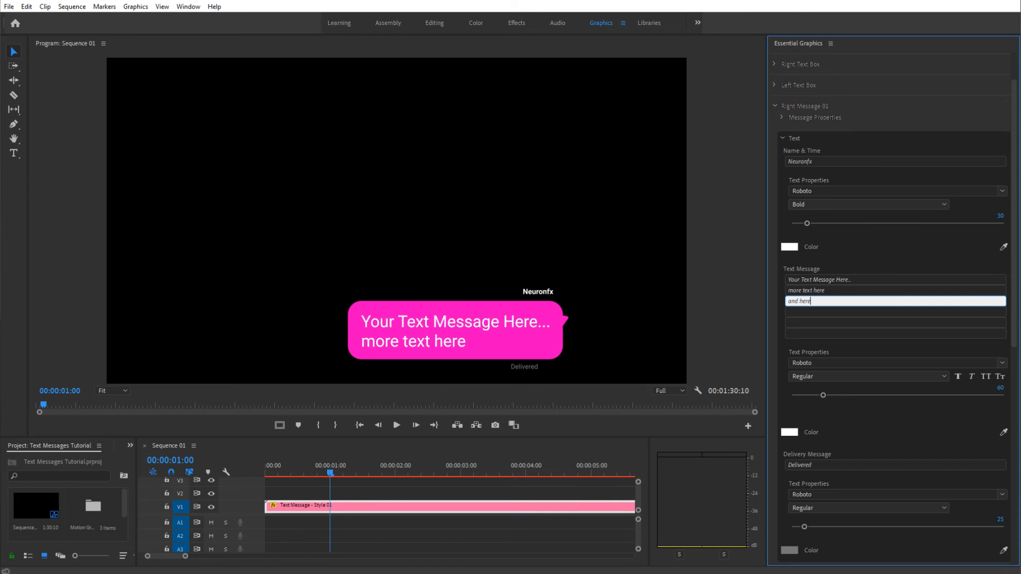
key(Return)
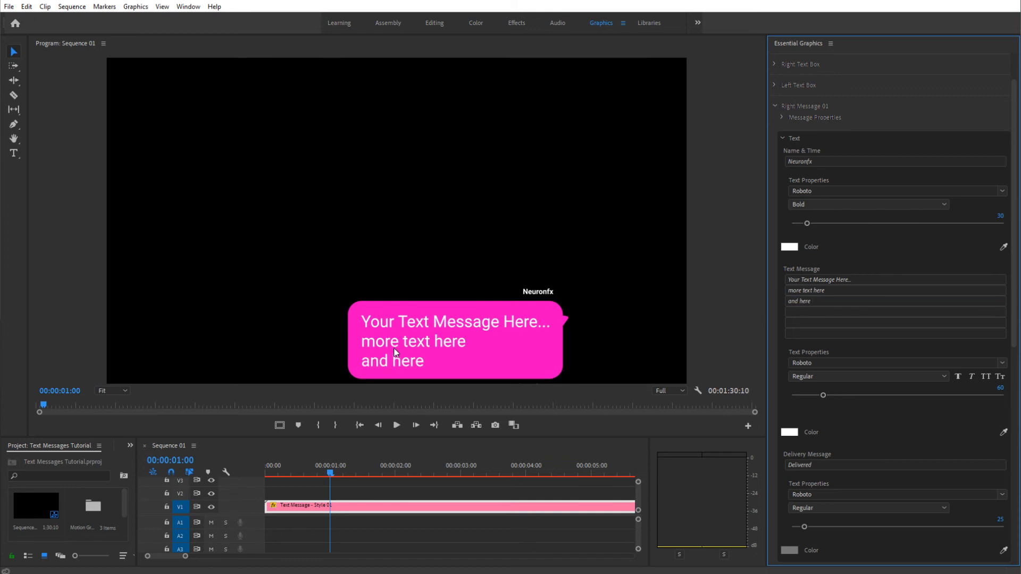
click(358, 466)
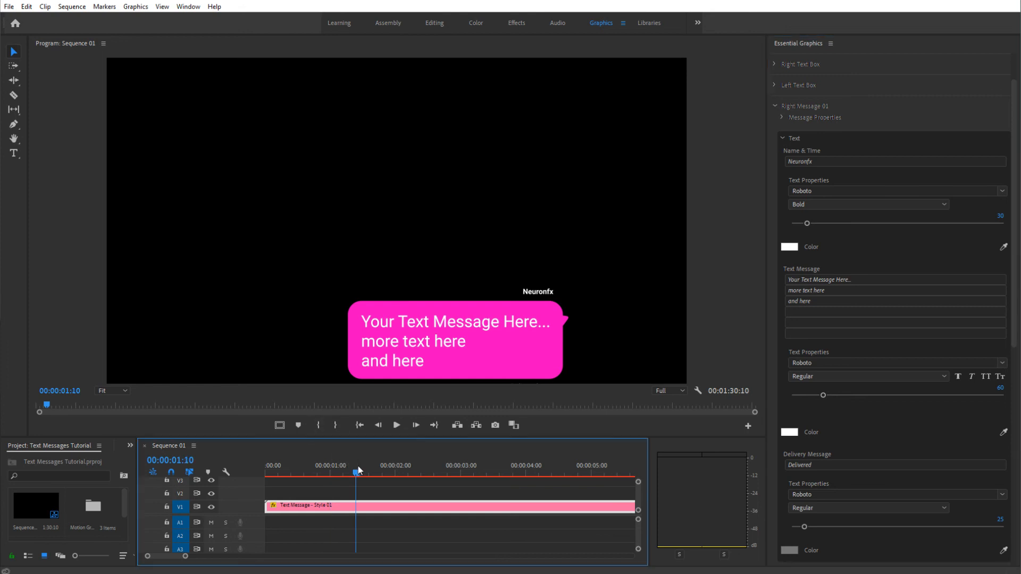
click(393, 473)
click(456, 474)
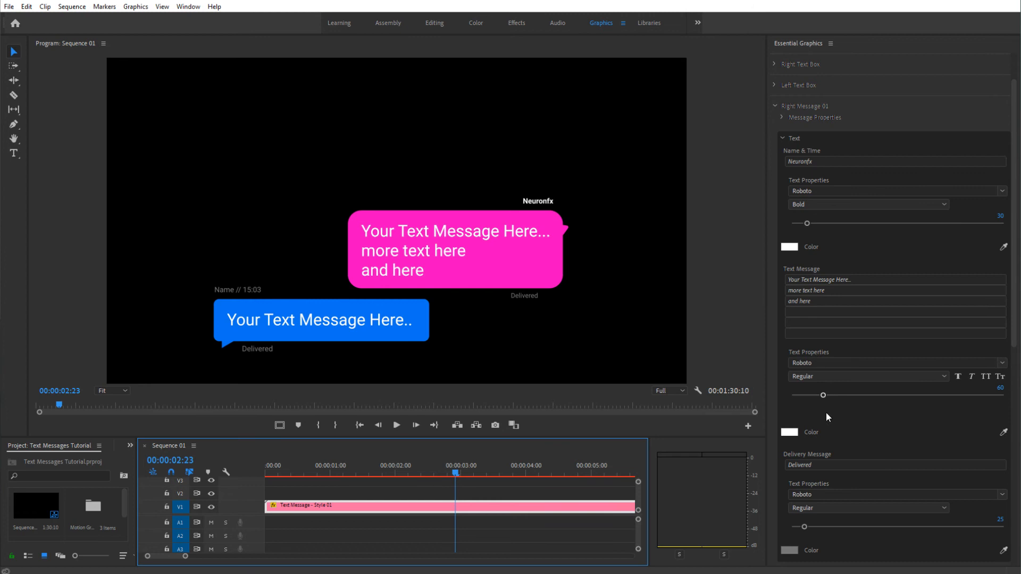
Change the Delivery Message text of Right Message 01 to "12:20 PM"
scroll(895, 414, down, 1)
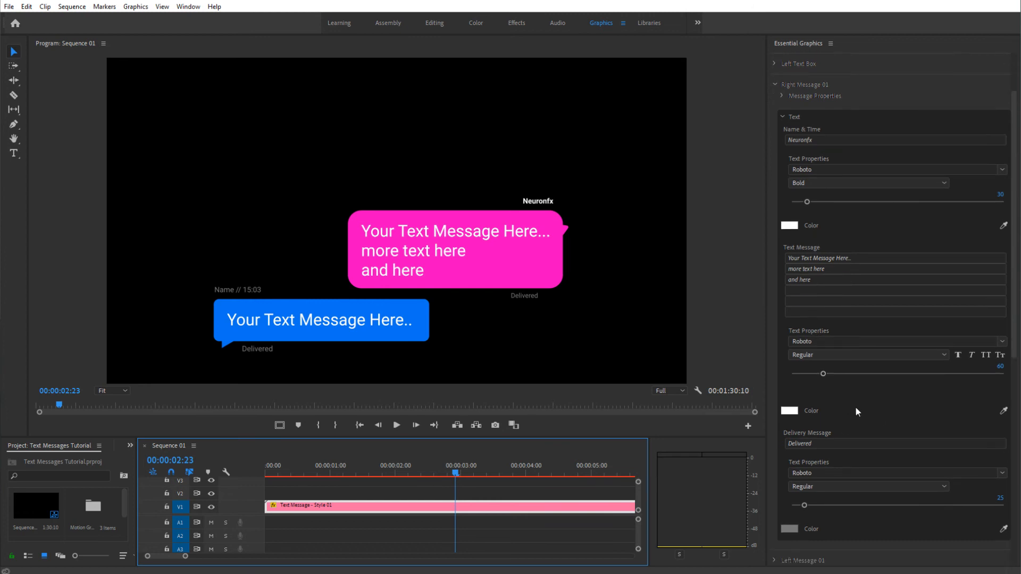
scroll(867, 398, down, 1)
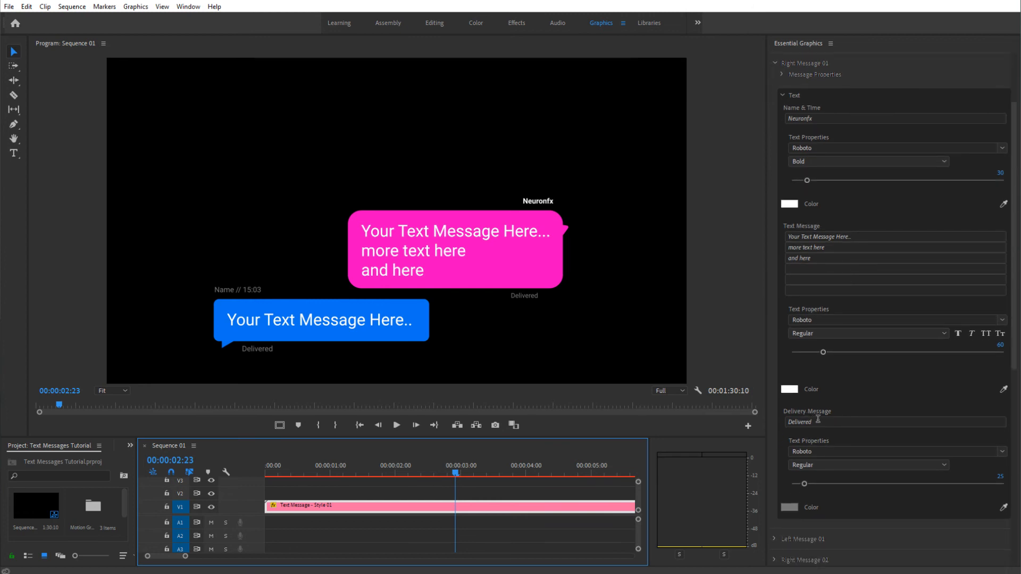
click(818, 420)
text(12)
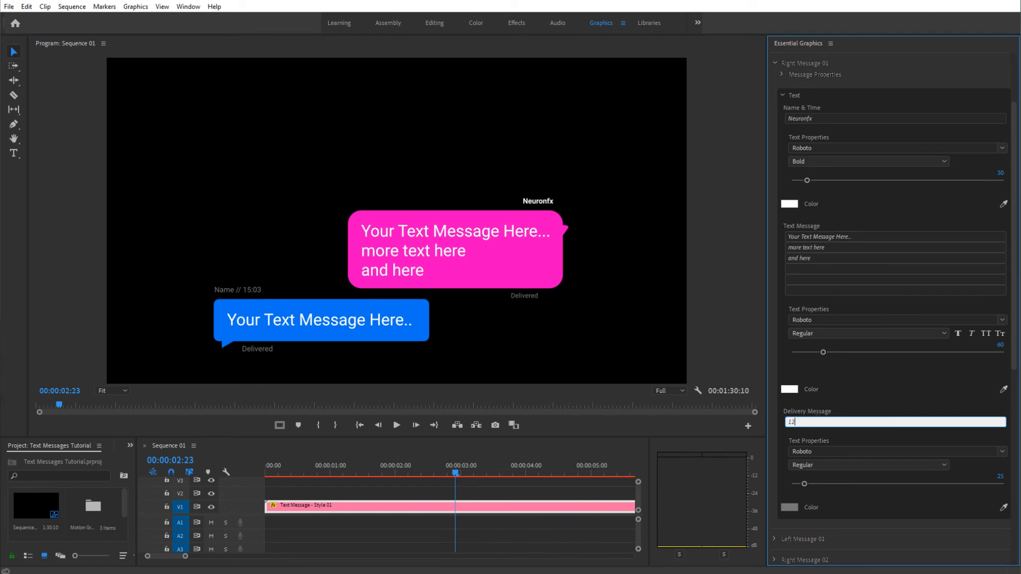
text(:20 PM)
click(783, 463)
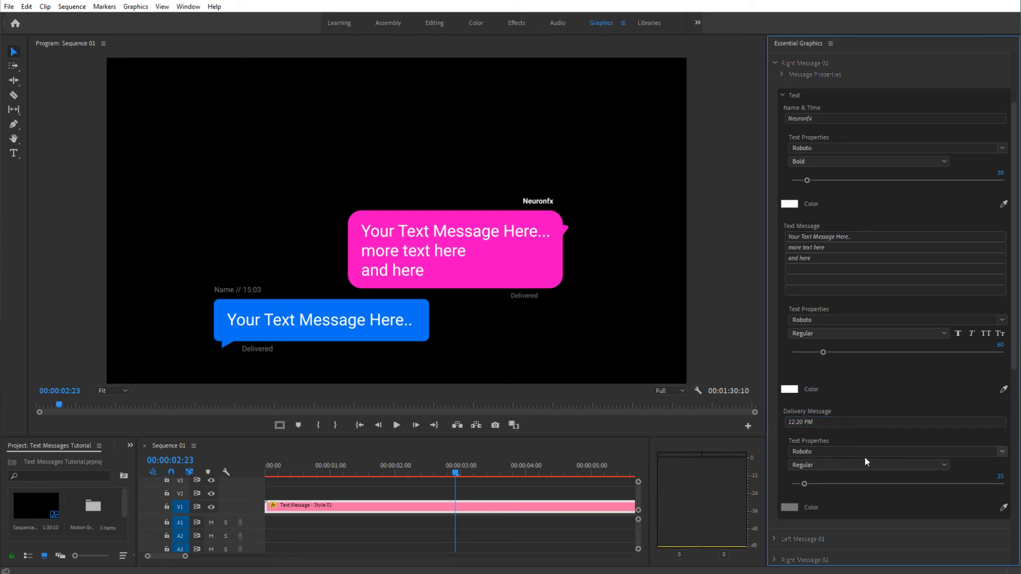
Set the Delivery Message color of Right Message 01 to light blue (84BEFF) and collapse its text settings
click(789, 507)
click(536, 318)
mouse_move(476, 328)
mouse_down()
mouse_move(457, 349)
mouse_move(493, 388)
mouse_move(475, 379)
mouse_up()
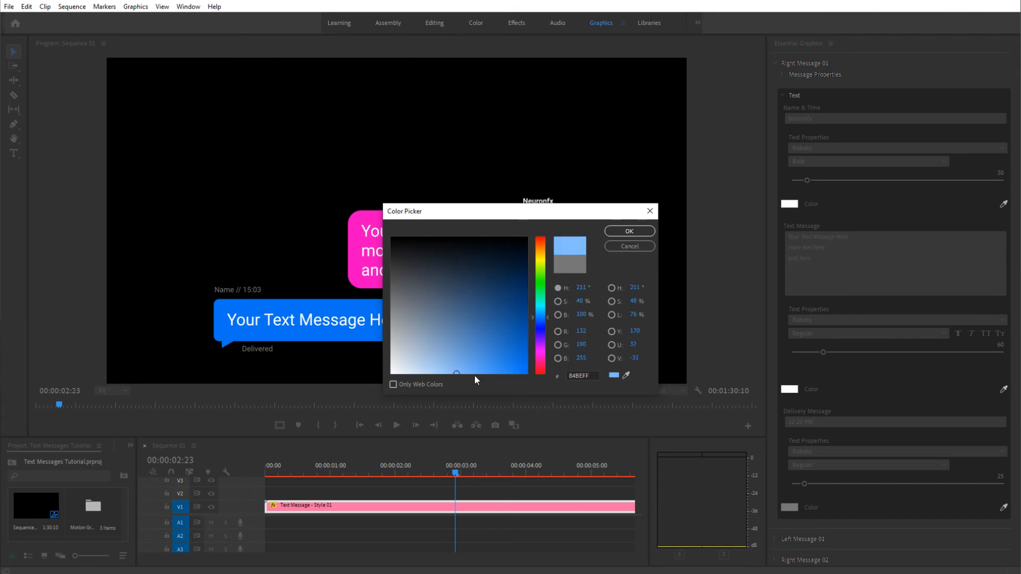
click(618, 232)
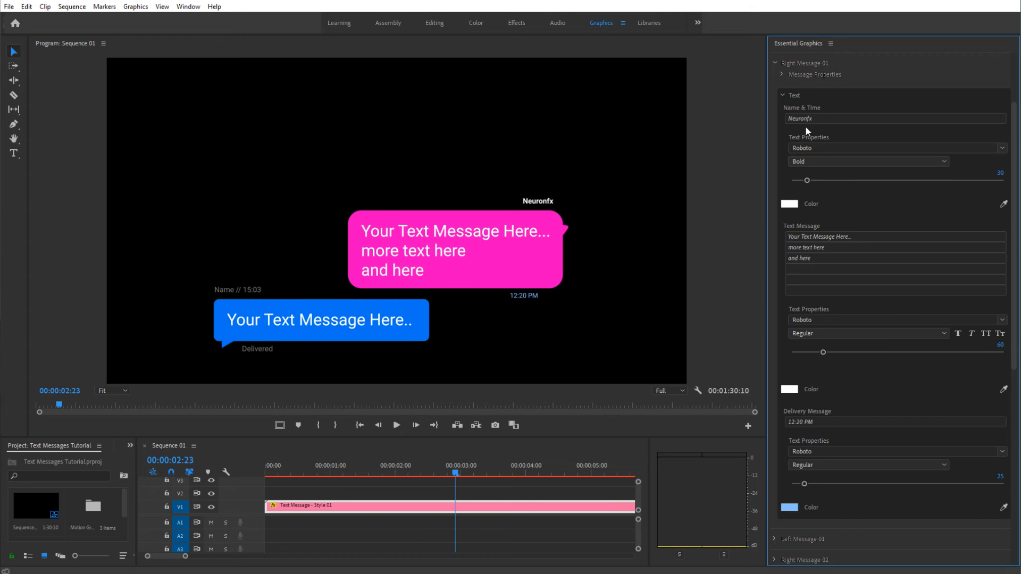
click(783, 96)
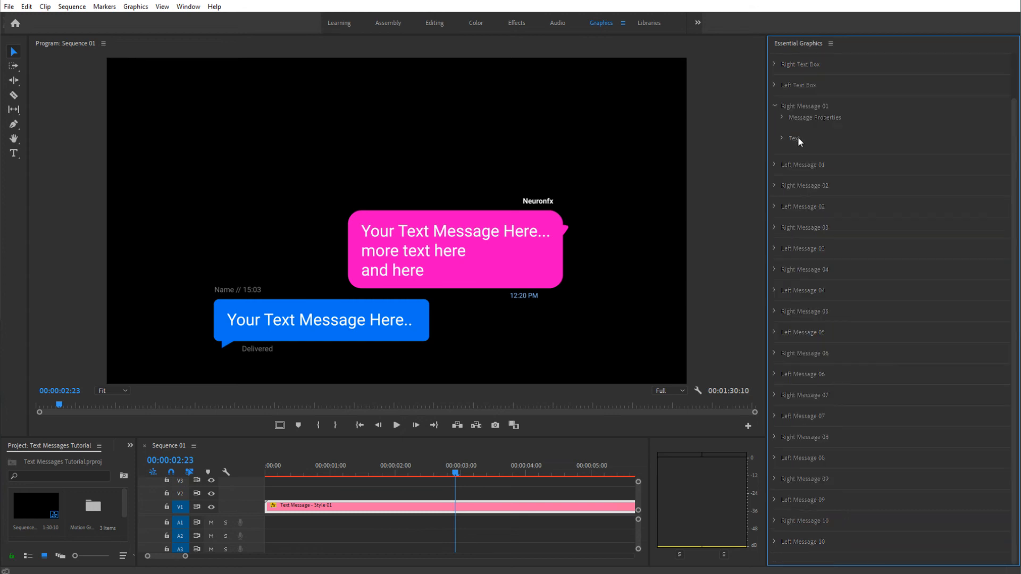
Collapse Right Message 01 and set the Left Message 01 Tweak Space from Upper Message to 23
click(777, 107)
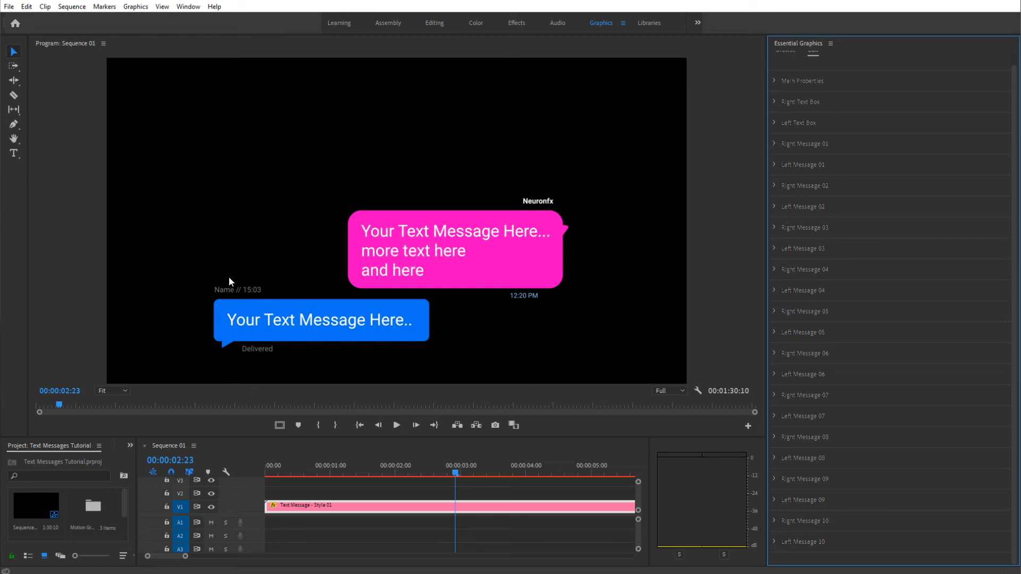
click(775, 164)
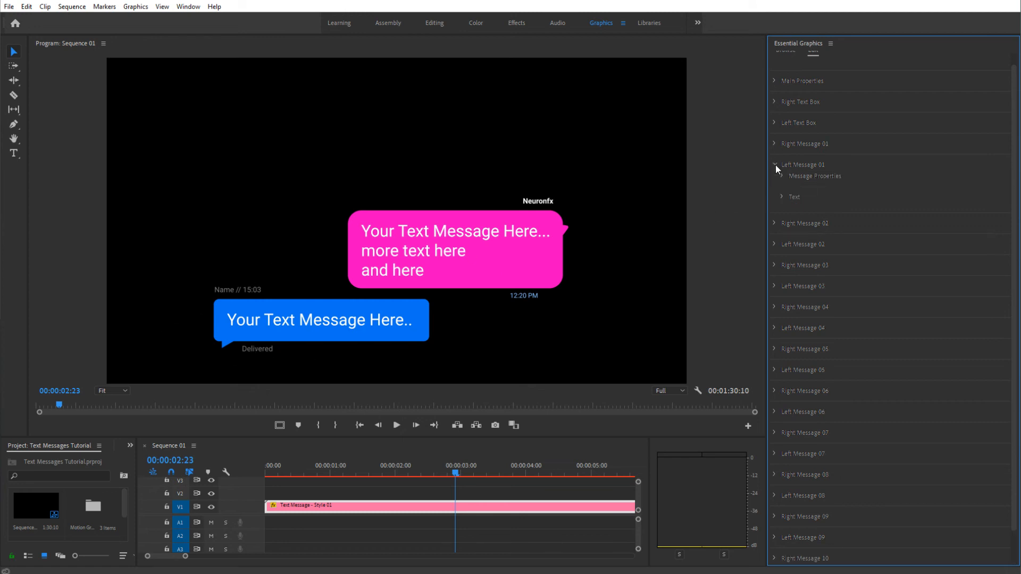
click(783, 176)
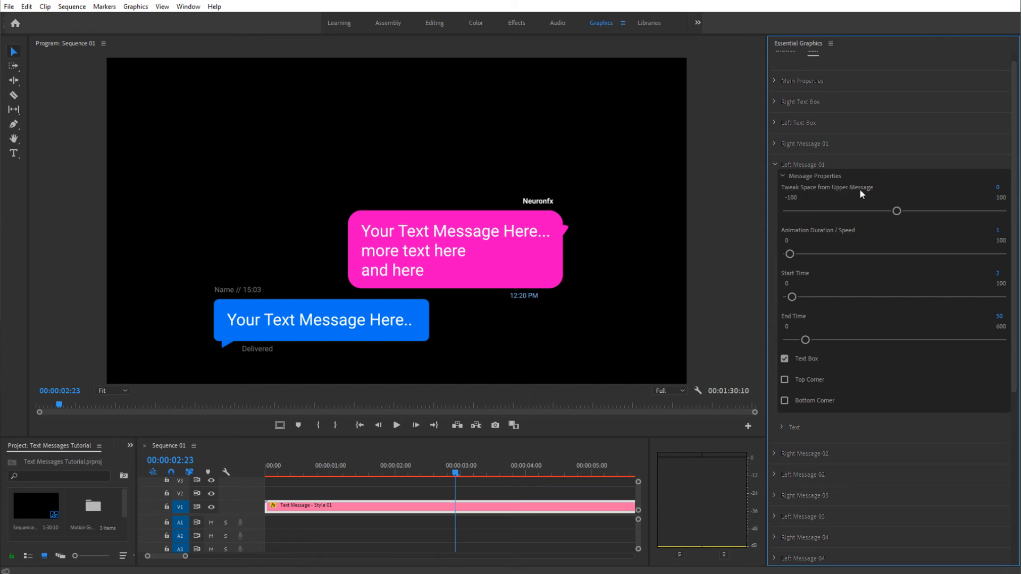
drag(899, 211, 909, 212)
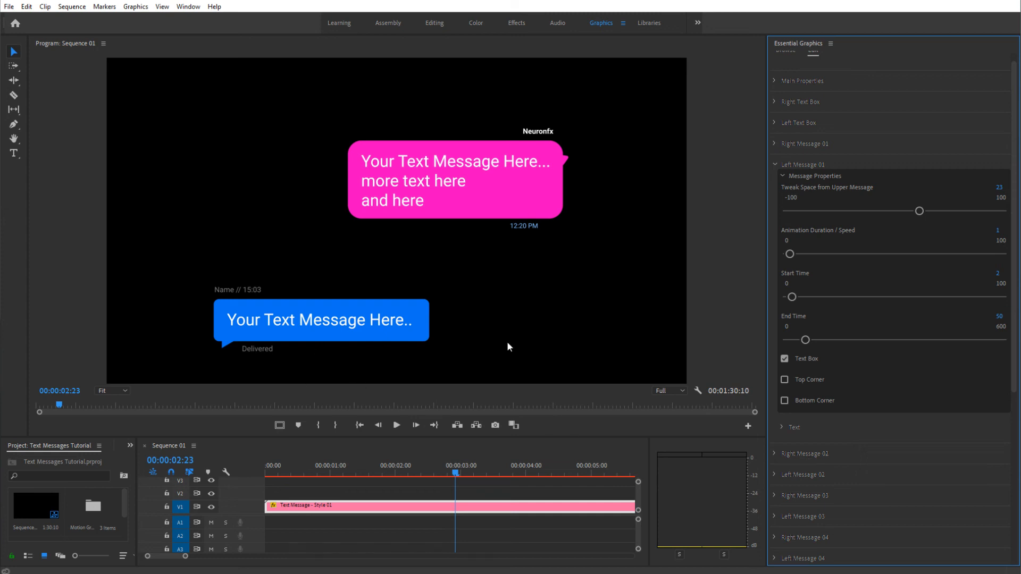
Set the Left Message 01 Start Time to 100 and End Time to 120, closing its settings
click(998, 273)
text(100)
key(Return)
click(1003, 316)
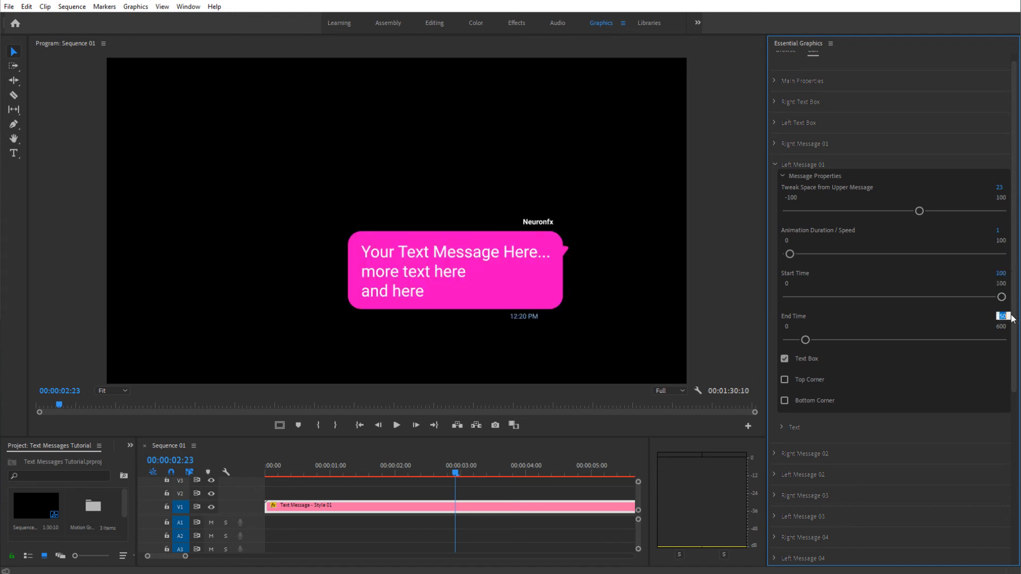
text(120)
key(Return)
click(775, 165)
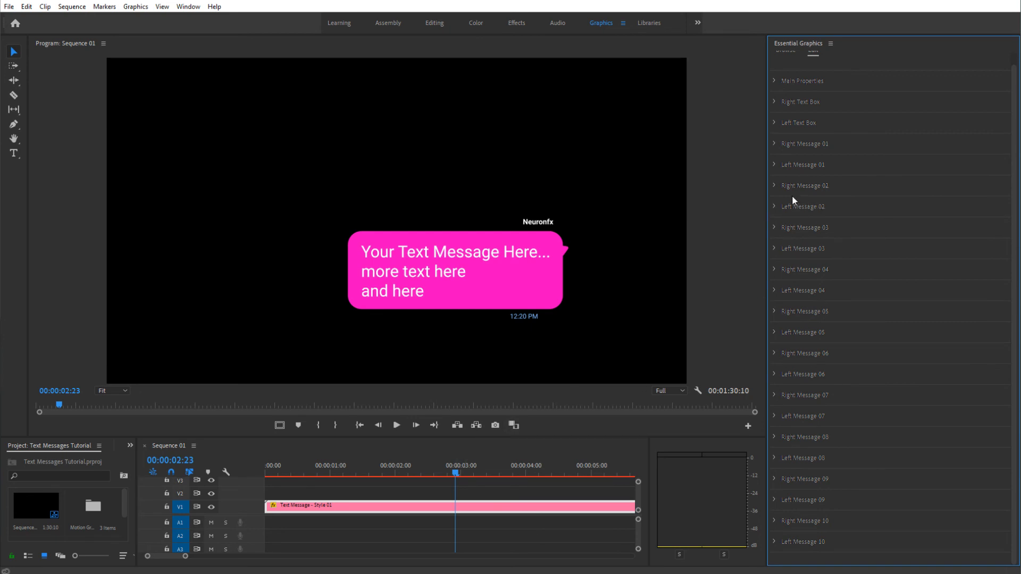
Set the Right Message 02 Start Time to 1 and preview its animation up to 00:00:01:10
click(774, 186)
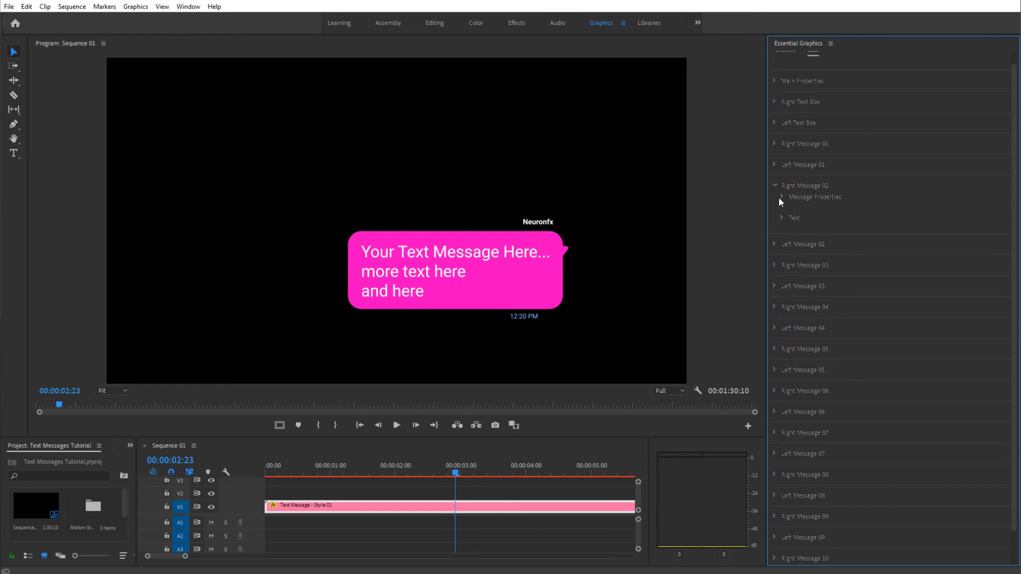
click(782, 198)
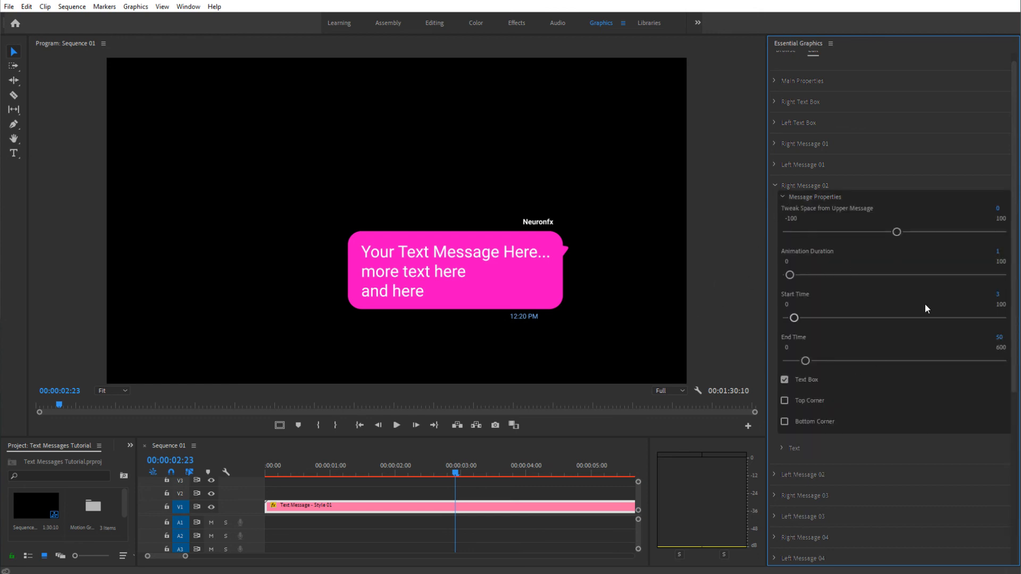
click(998, 295)
text(1)
key(Return)
click(305, 474)
drag(305, 473, 359, 471)
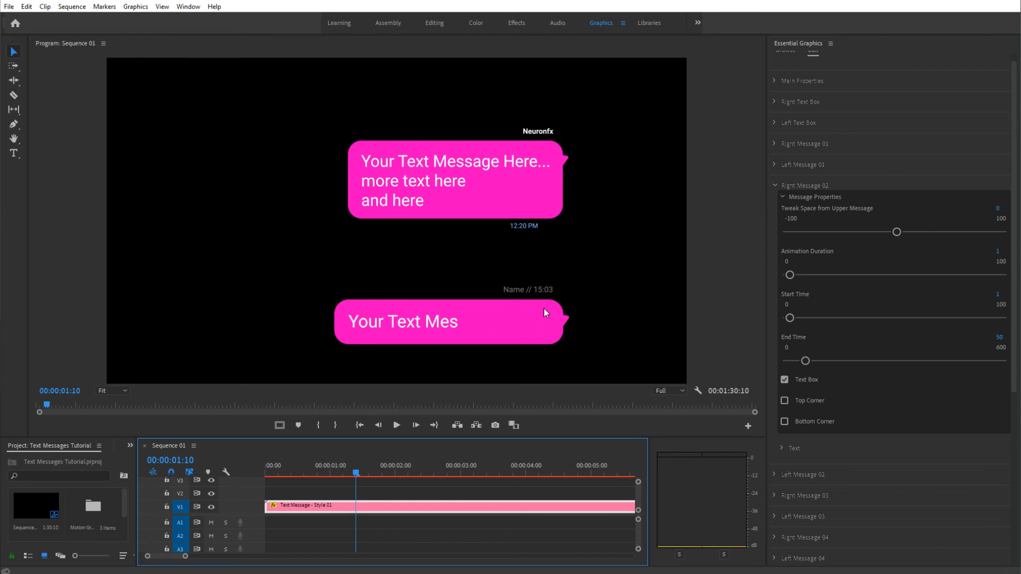
Set the Right Message 02 Tweak Space from Upper Message to -19 and collapse its message properties
drag(897, 232, 868, 232)
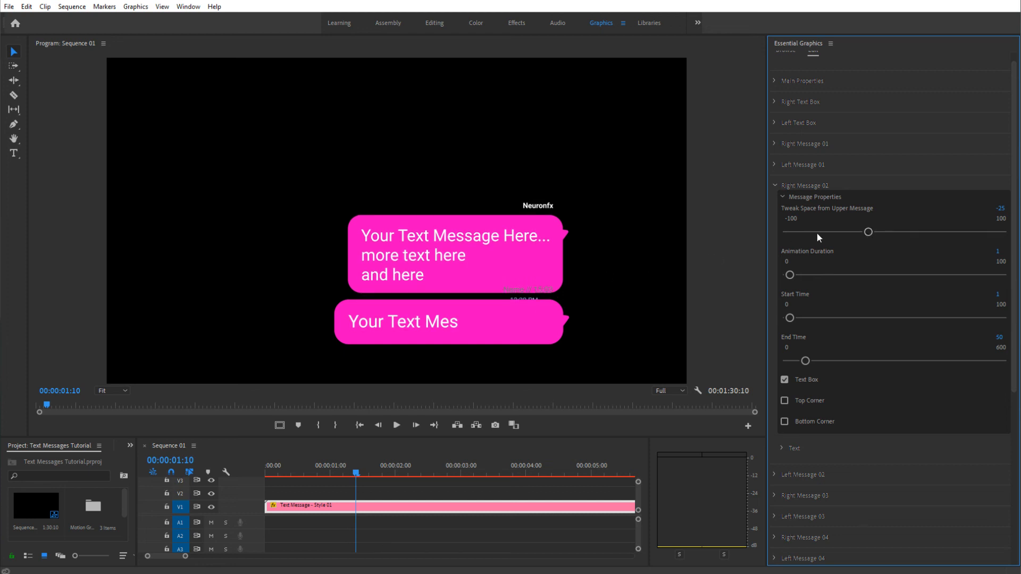
click(860, 233)
click(874, 233)
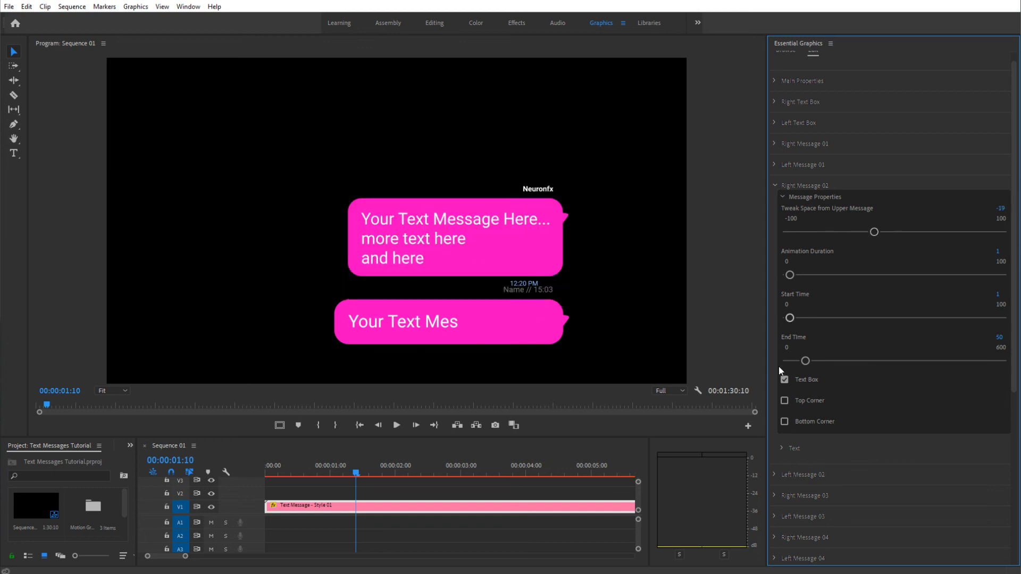
click(785, 197)
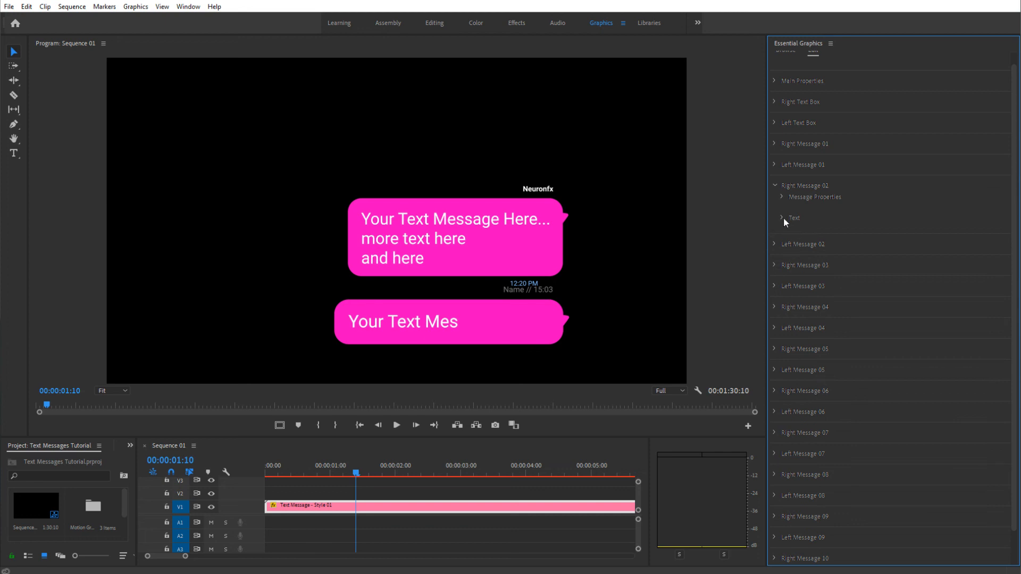
Clear the Name text of Right Message 02
click(783, 218)
triple_click(826, 242)
key(BackSpace)
key(Return)
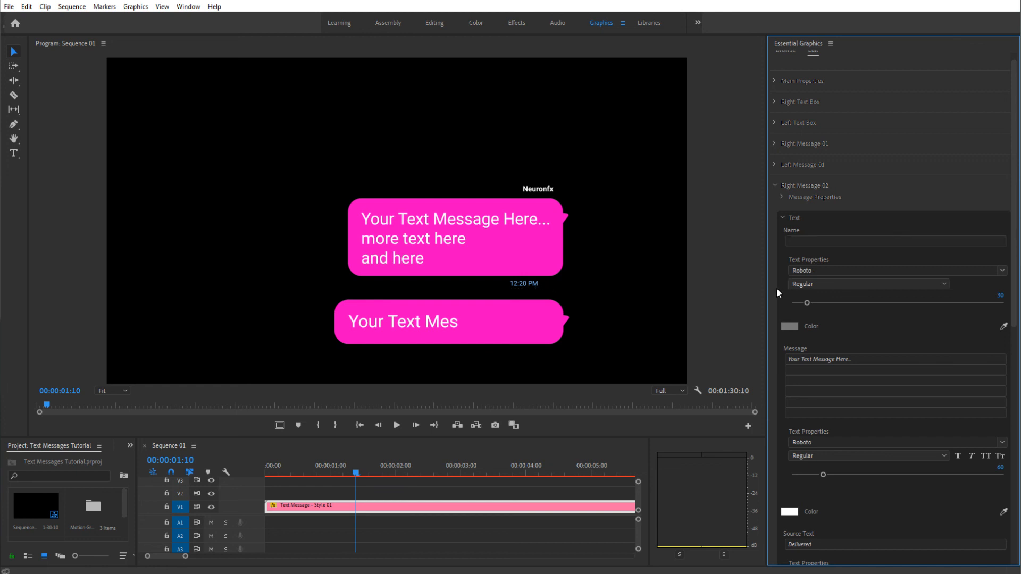
Change the Right Message 02 message text to "2nd message here", preview it at 00:00:01:24, and collapse its settings
triple_click(819, 359)
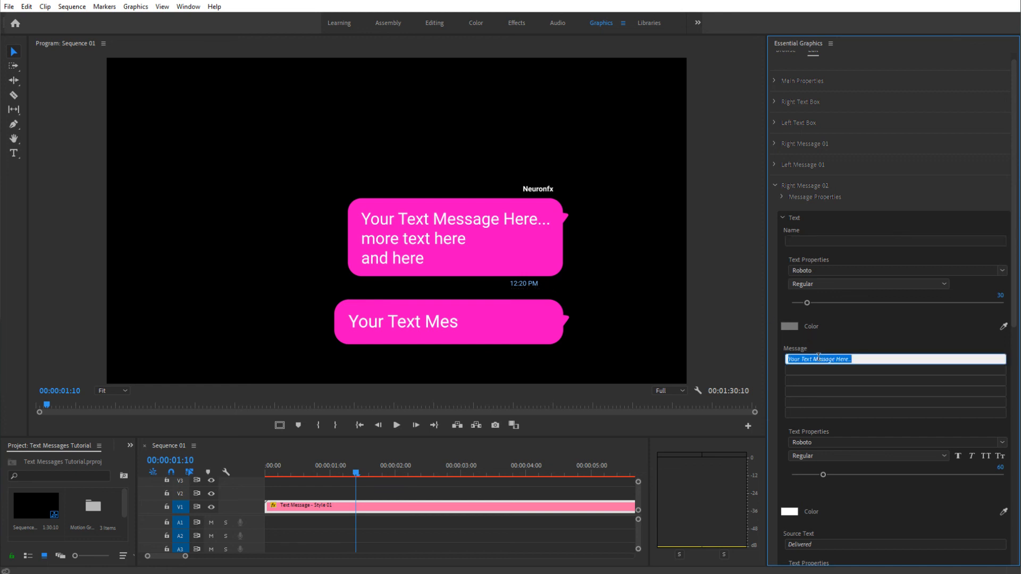
text(2nd me)
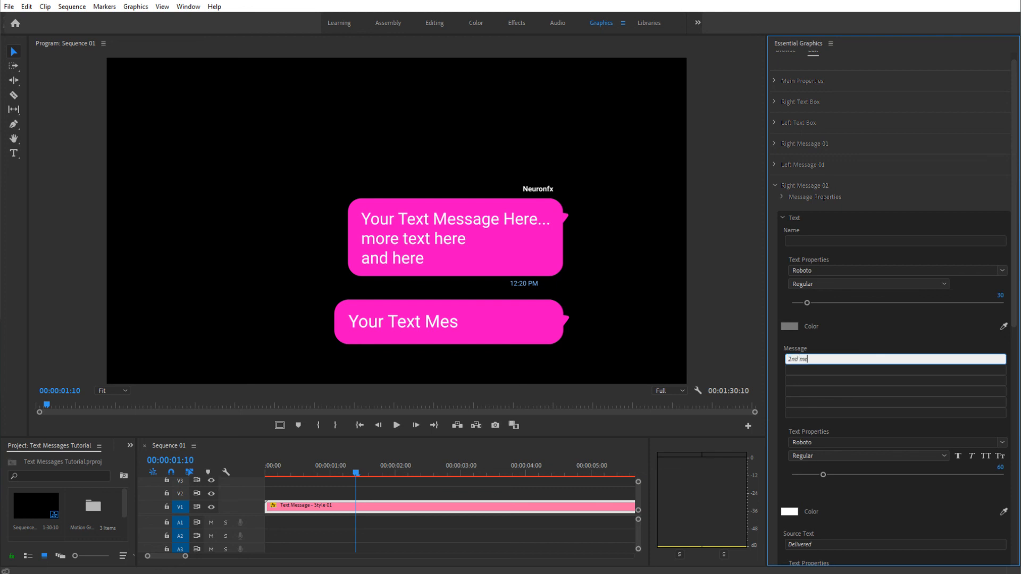
text(ssage here)
key(Return)
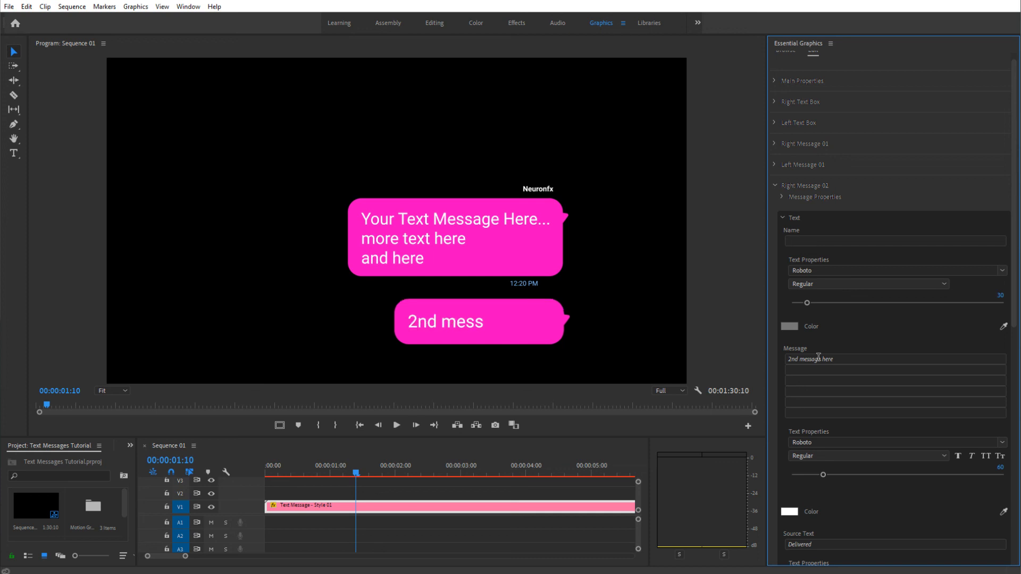
click(392, 472)
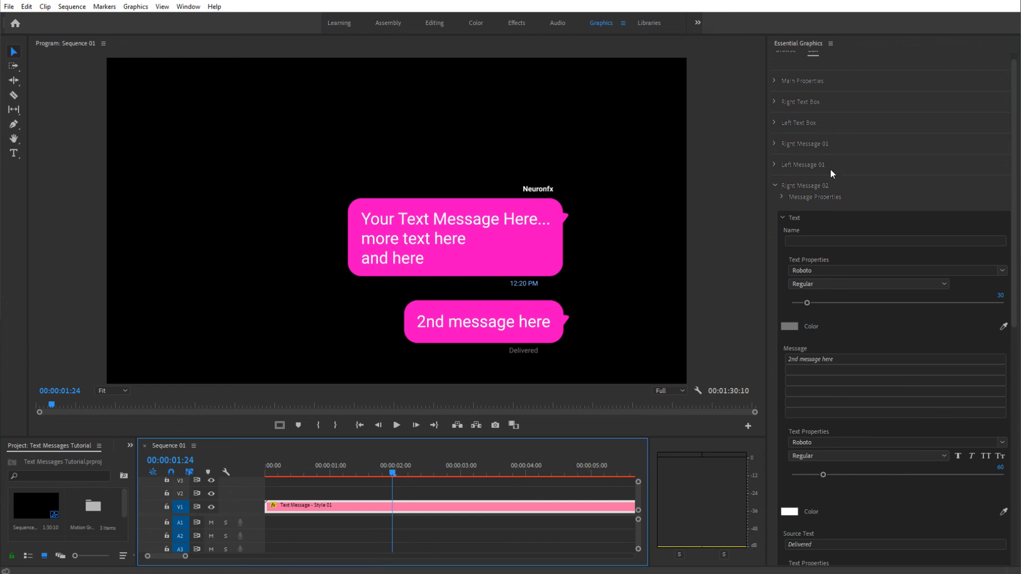
click(777, 186)
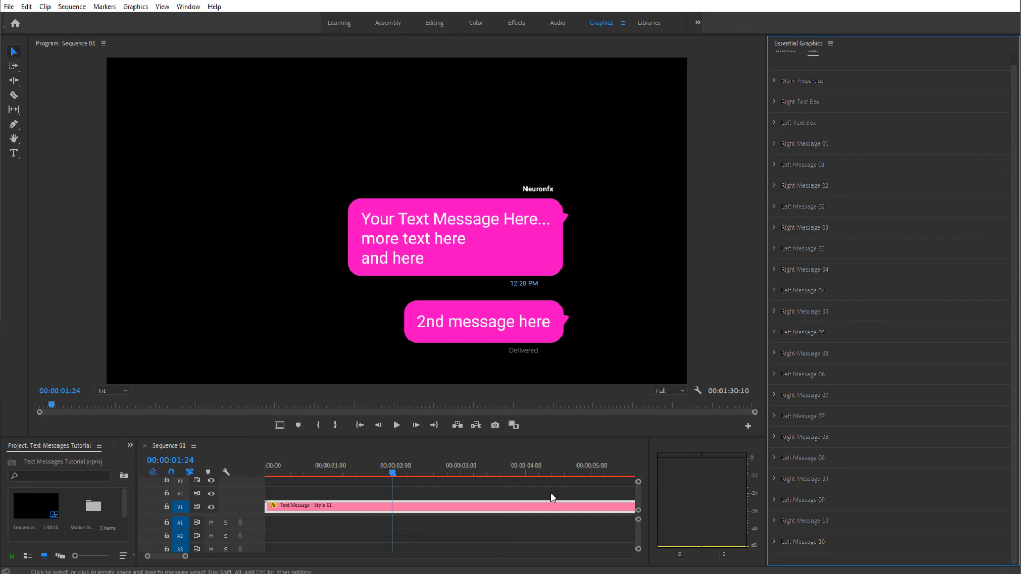
Preview the sequence up to 00:00:05:05 to check which messages follow the second right message
click(422, 473)
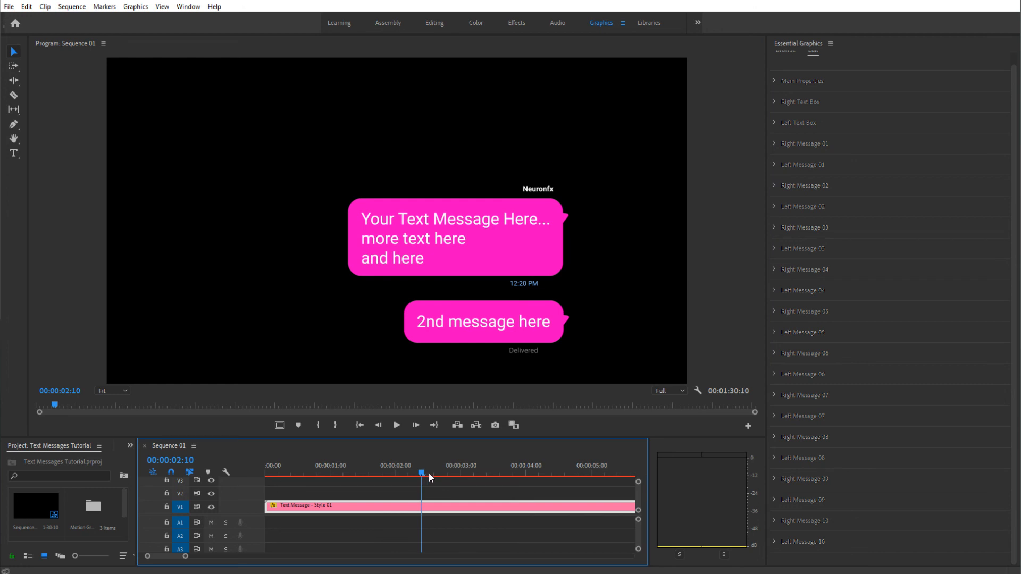
click(494, 472)
click(604, 471)
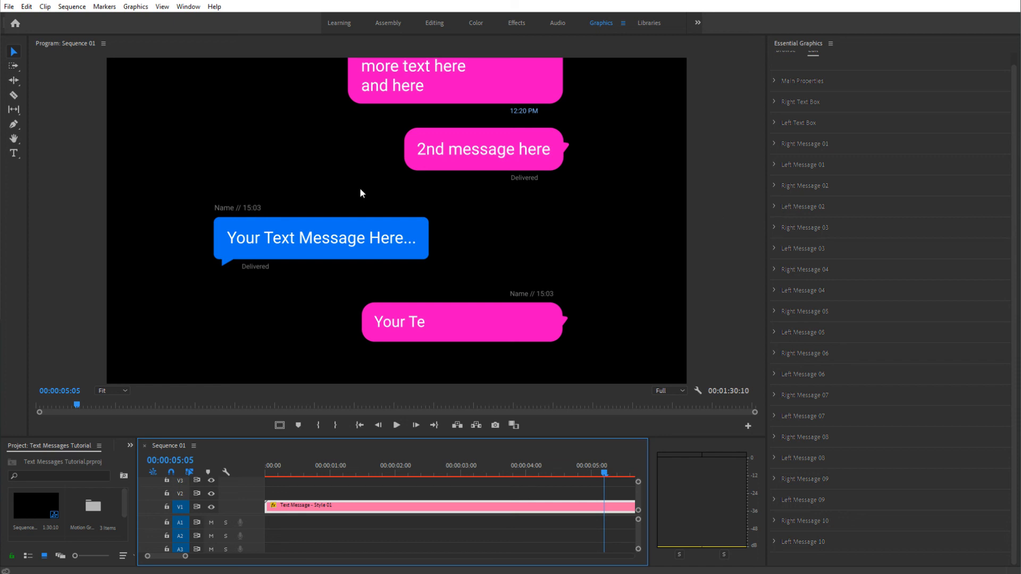
Set the Left Message 02 Start Time to 100 and collapse its settings
click(774, 209)
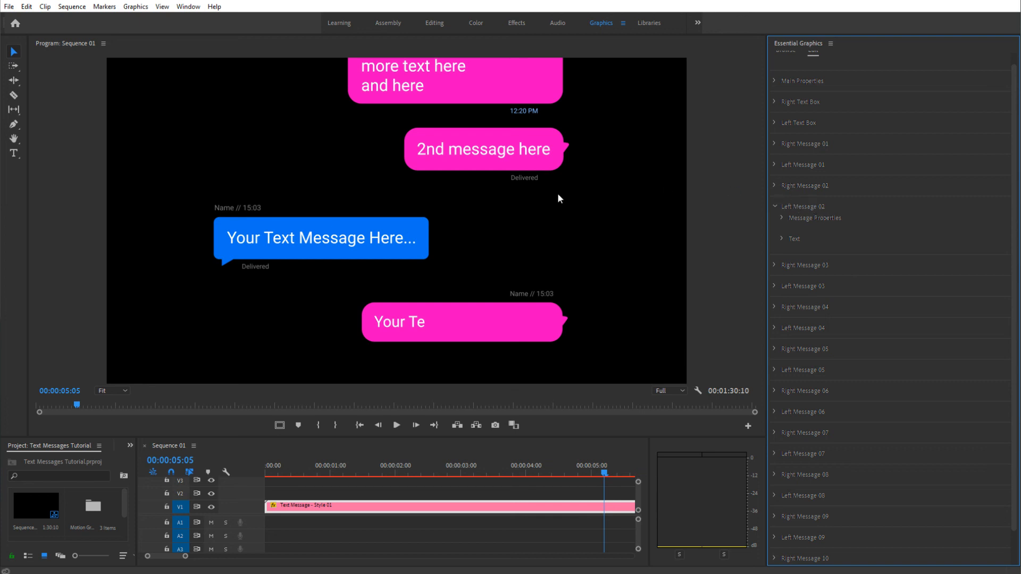
click(774, 186)
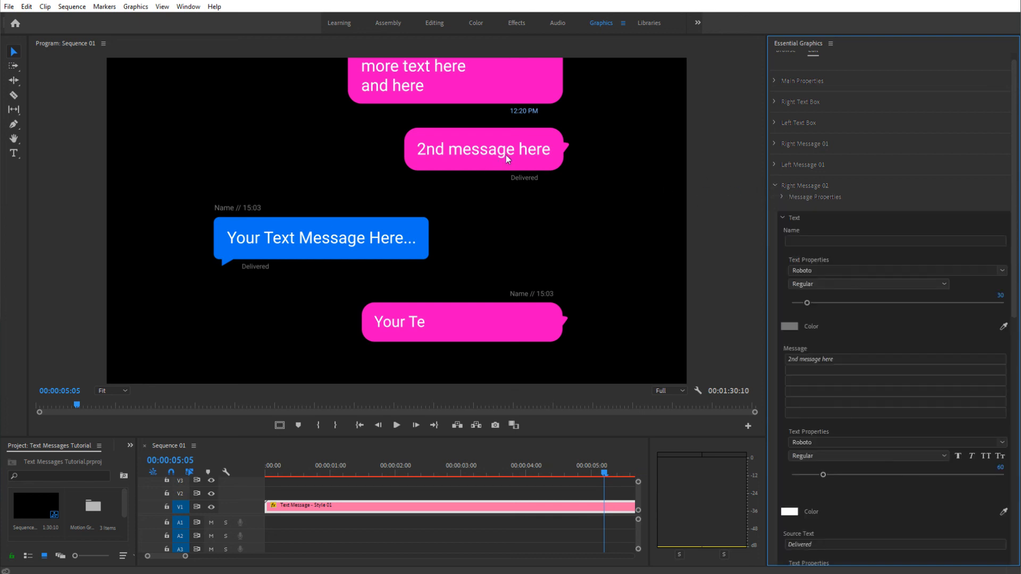
click(776, 186)
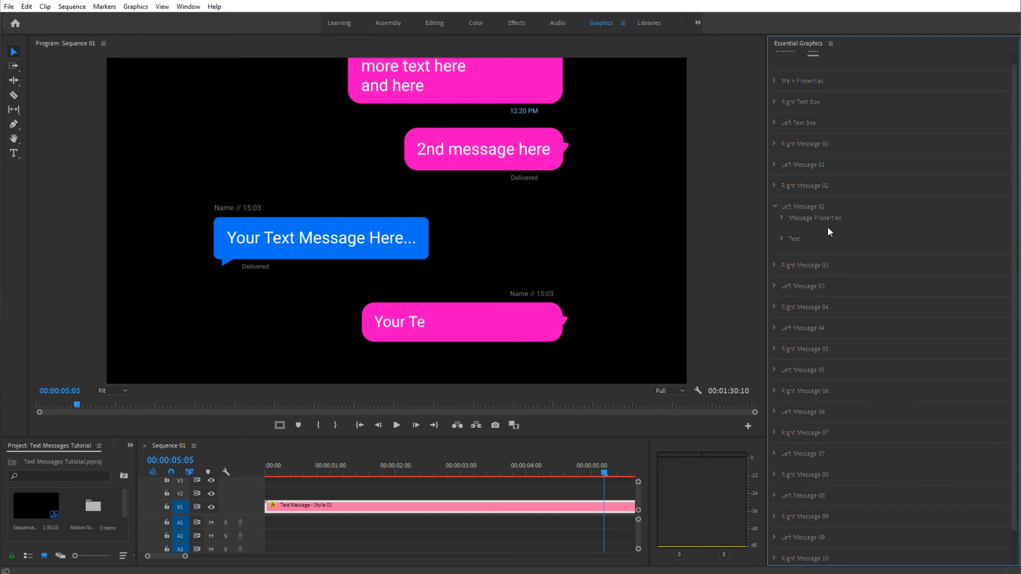
click(783, 218)
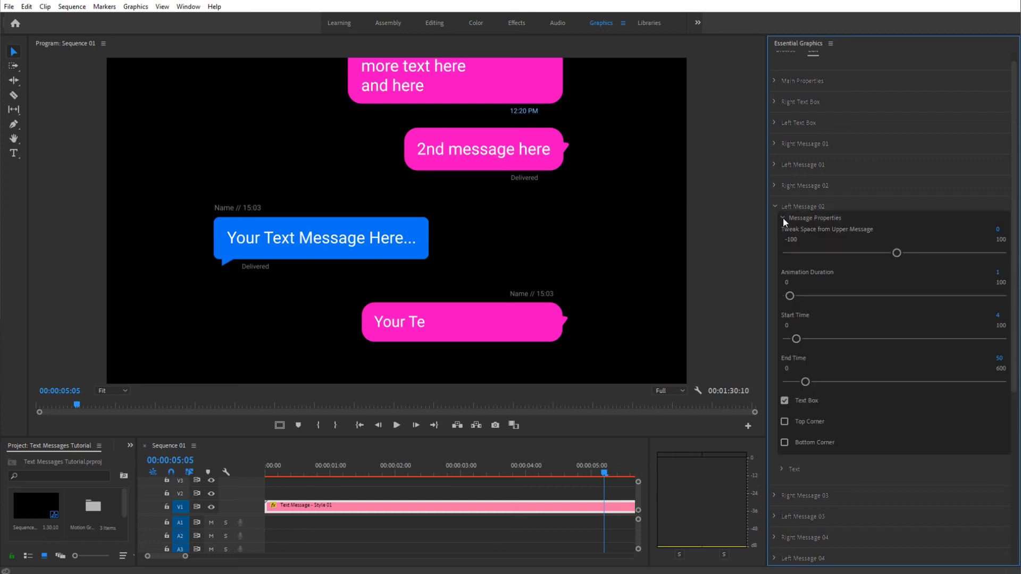
click(998, 315)
text(100)
key(Return)
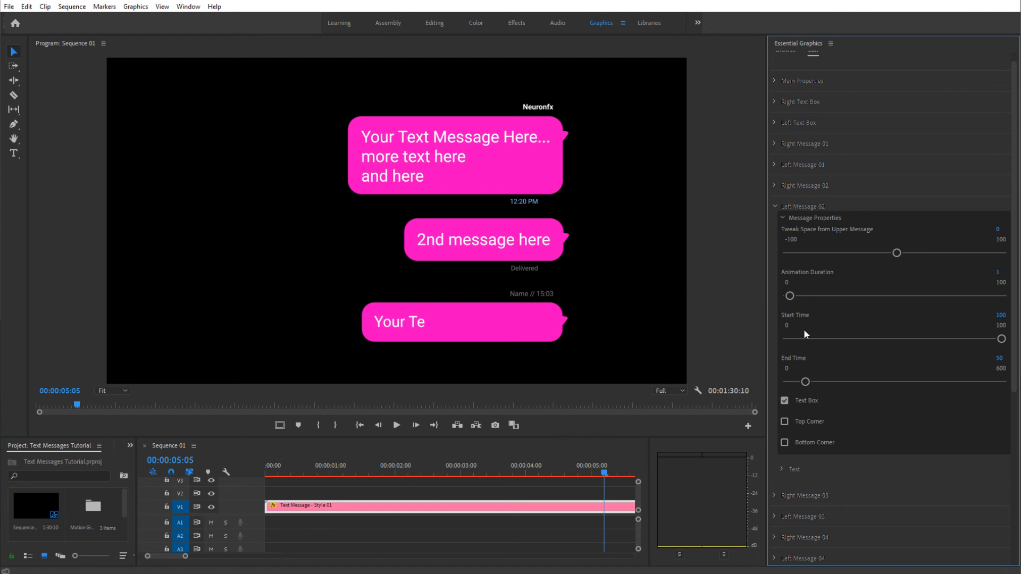
click(774, 207)
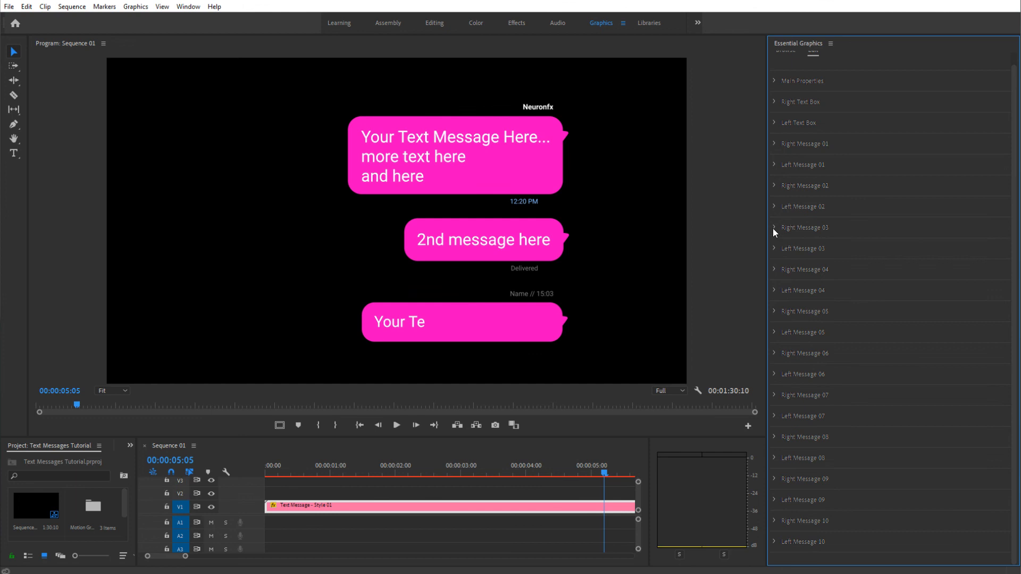
Set the Right Message 03 Start Time to 100 and collapse its settings
click(773, 228)
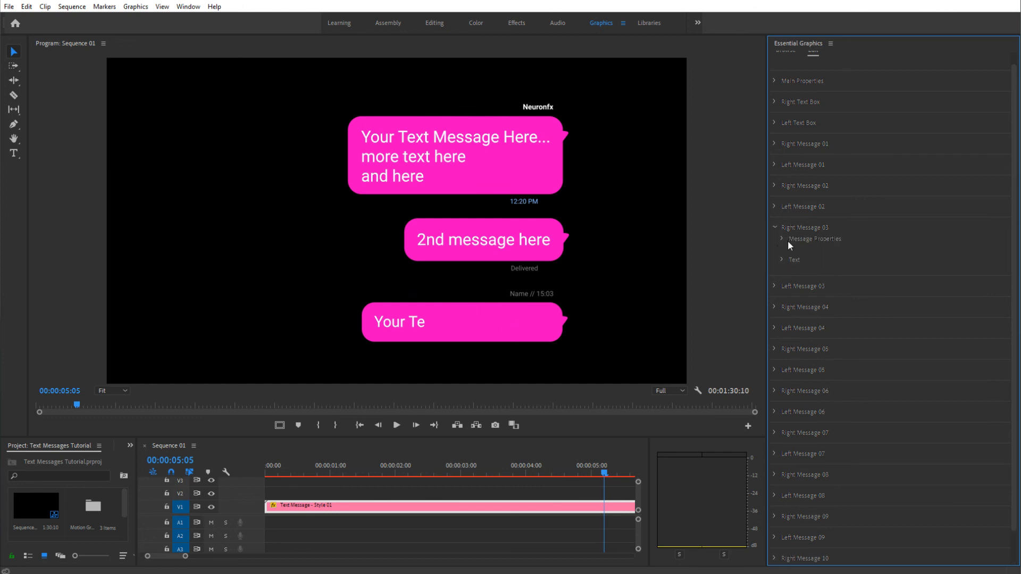
click(781, 239)
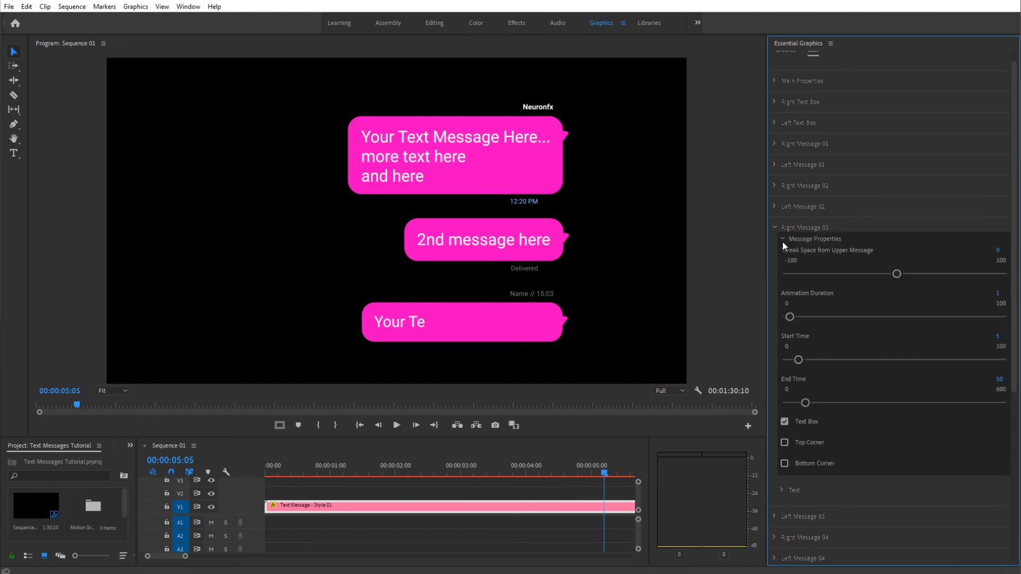
click(998, 337)
text(100)
key(Return)
click(776, 227)
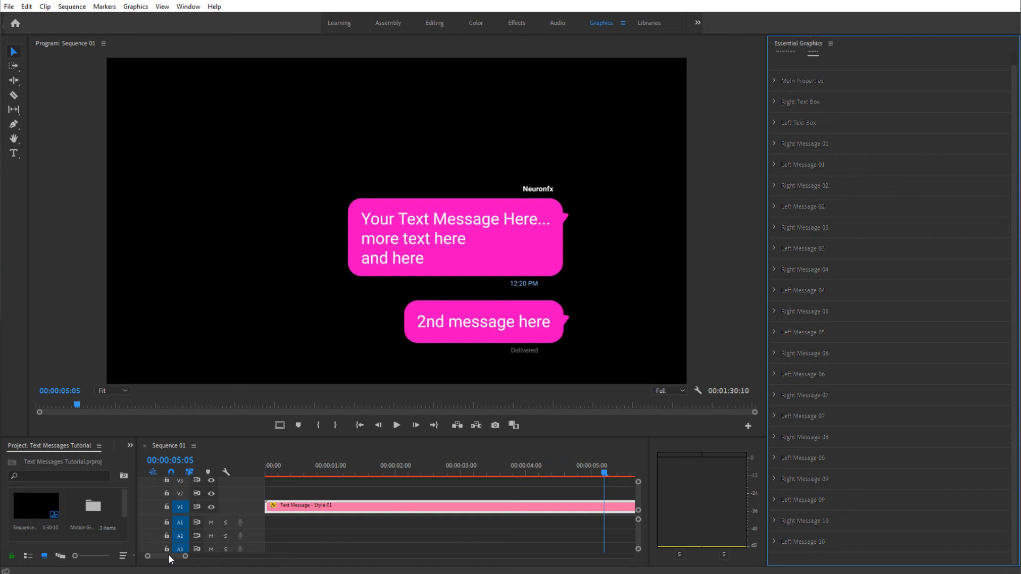
Mark the sequence's out point at 00:00:05:16
drag(185, 557, 240, 555)
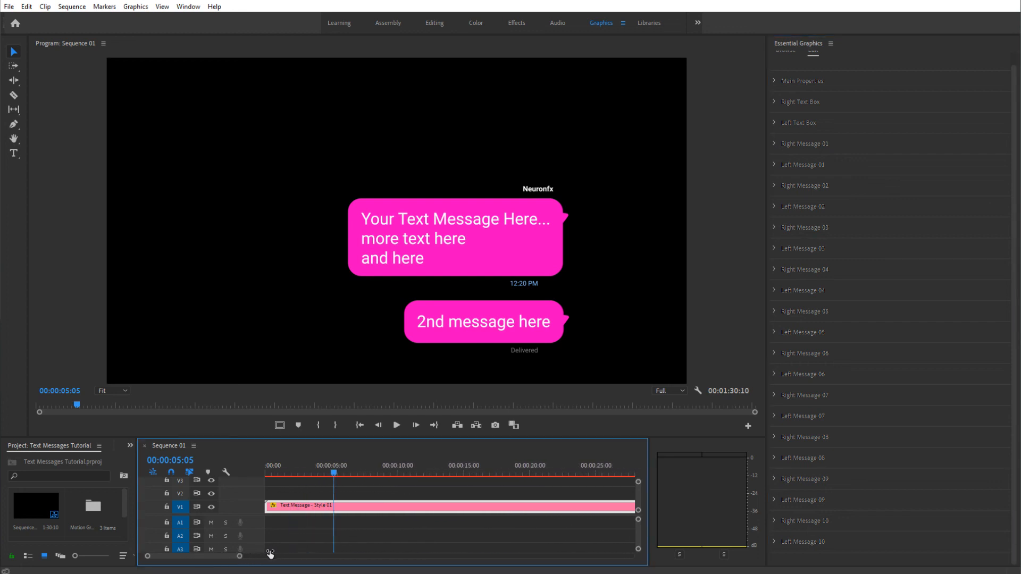
click(336, 473)
click(335, 425)
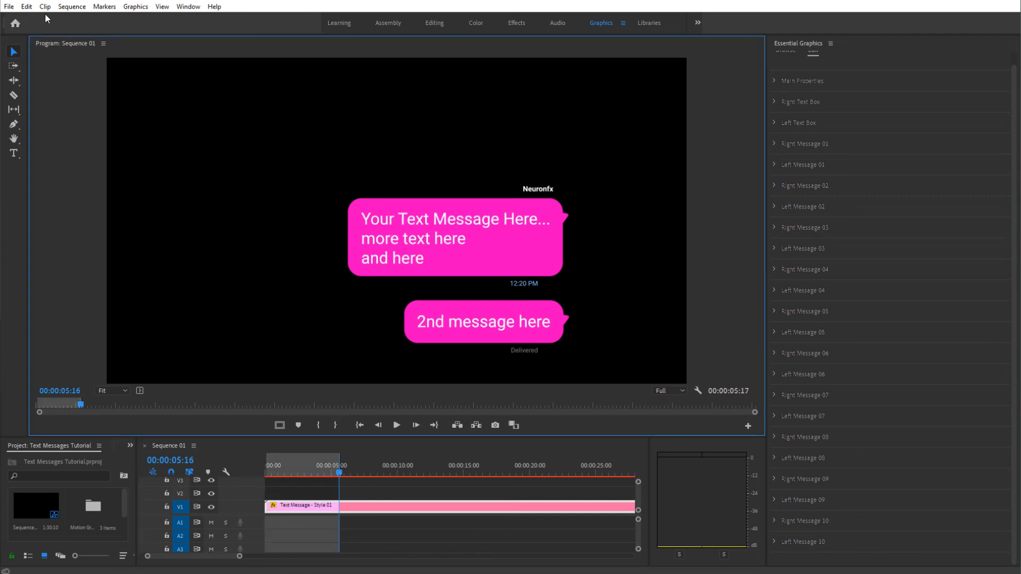
Open the media export settings and choose the H.264 format with the H.264 - 35MB preset
click(9, 7)
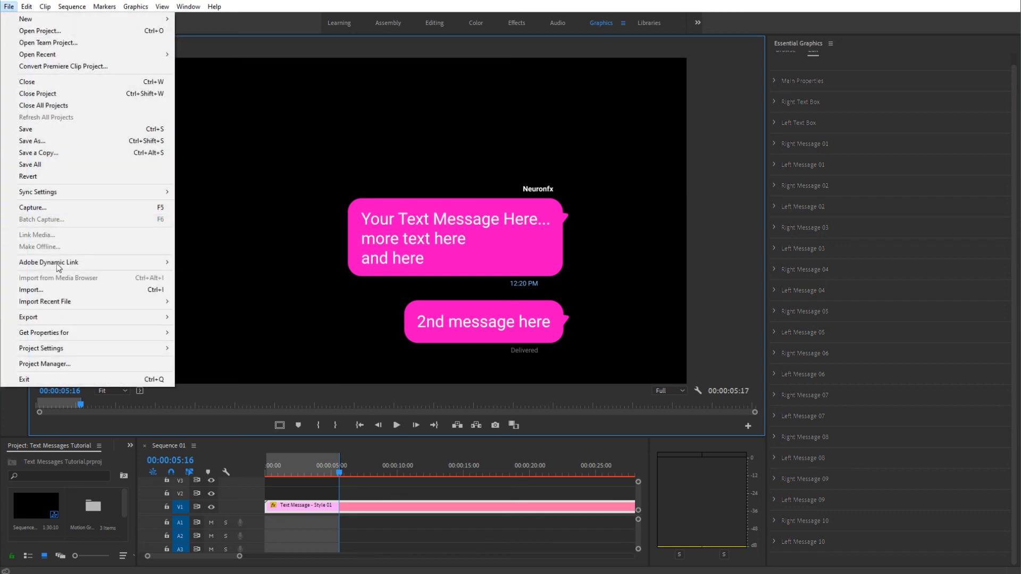
mouse_move(70, 320)
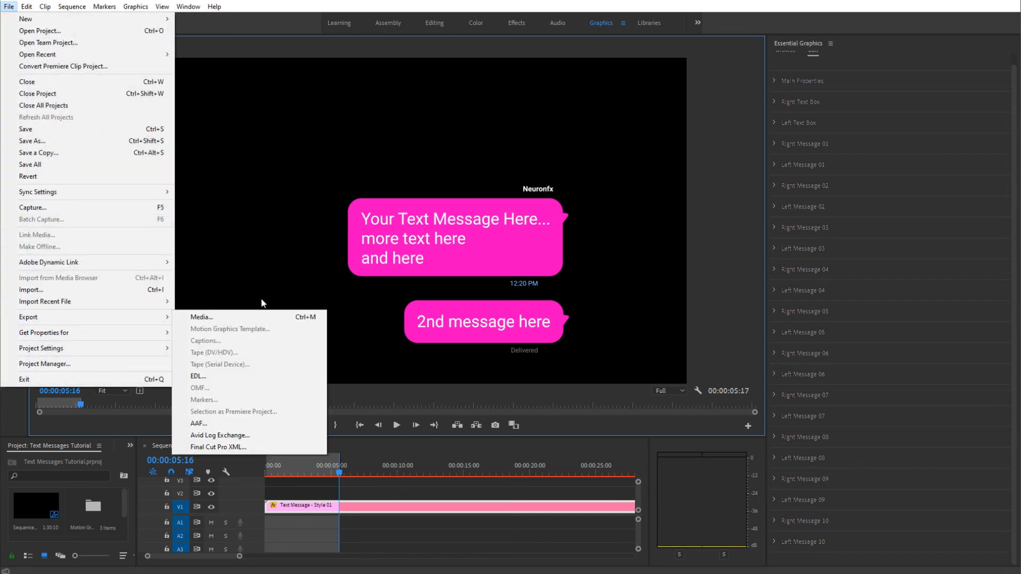
click(223, 317)
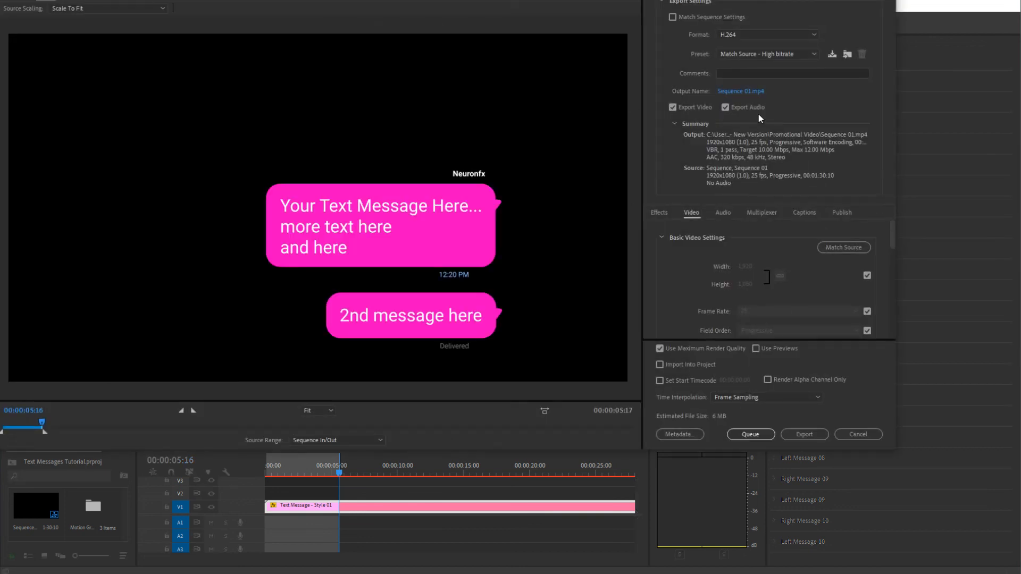
click(758, 57)
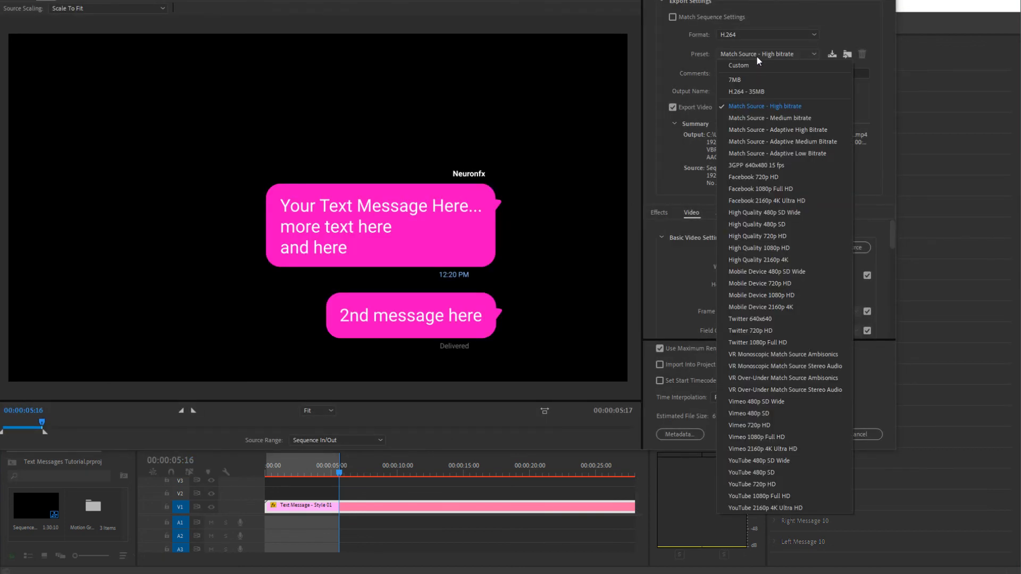
click(733, 91)
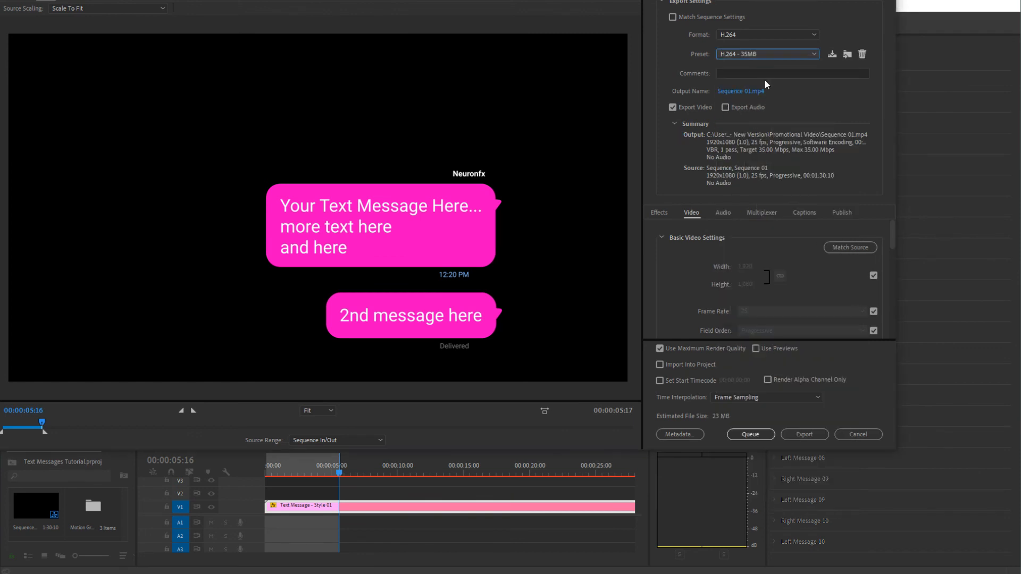
click(736, 33)
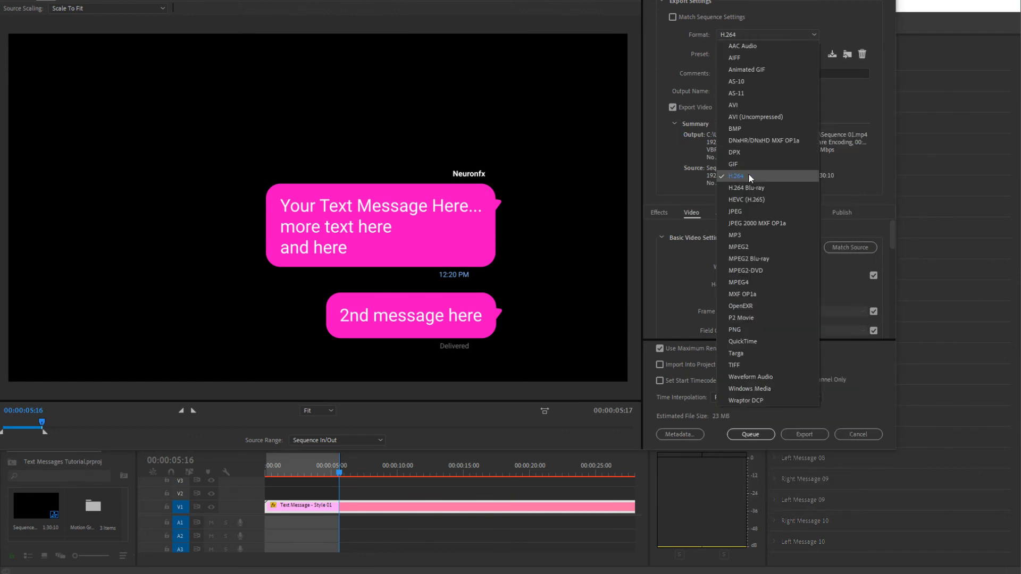
click(708, 173)
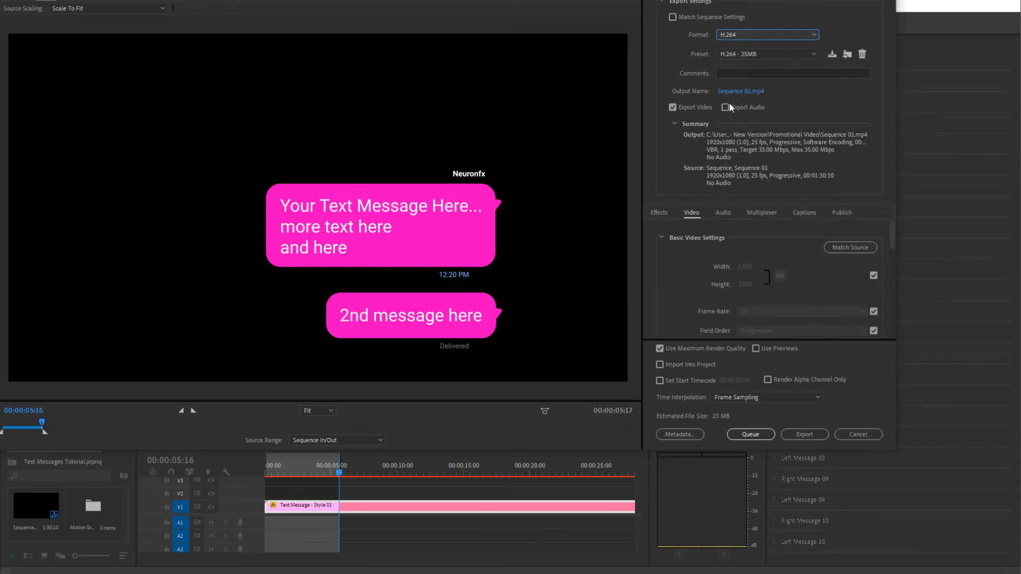
Enable audio export and check the video bitrate settings, closing the export settings without exporting
click(753, 105)
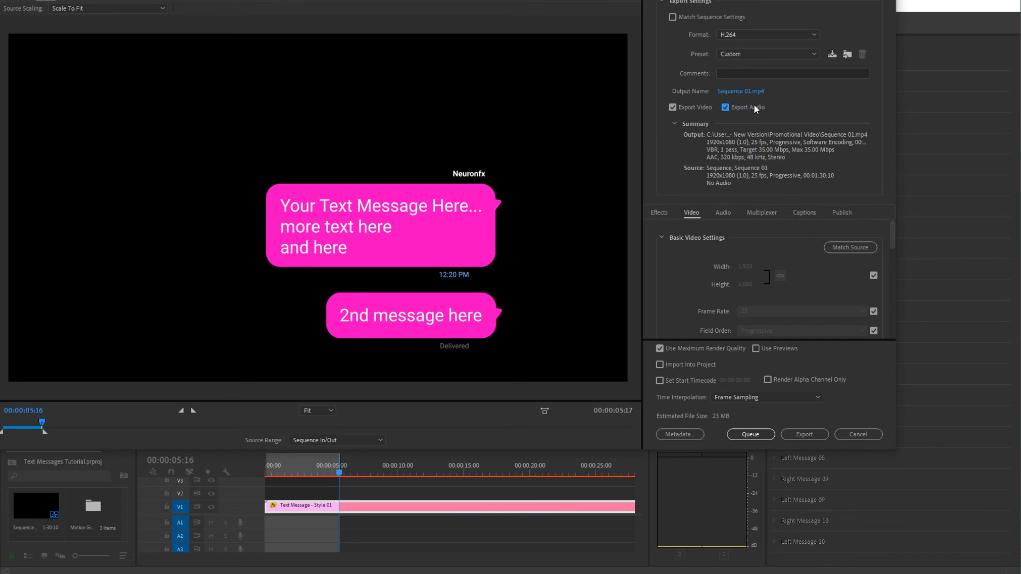
click(727, 108)
click(726, 107)
scroll(726, 272, down, 10)
scroll(742, 303, down, 2)
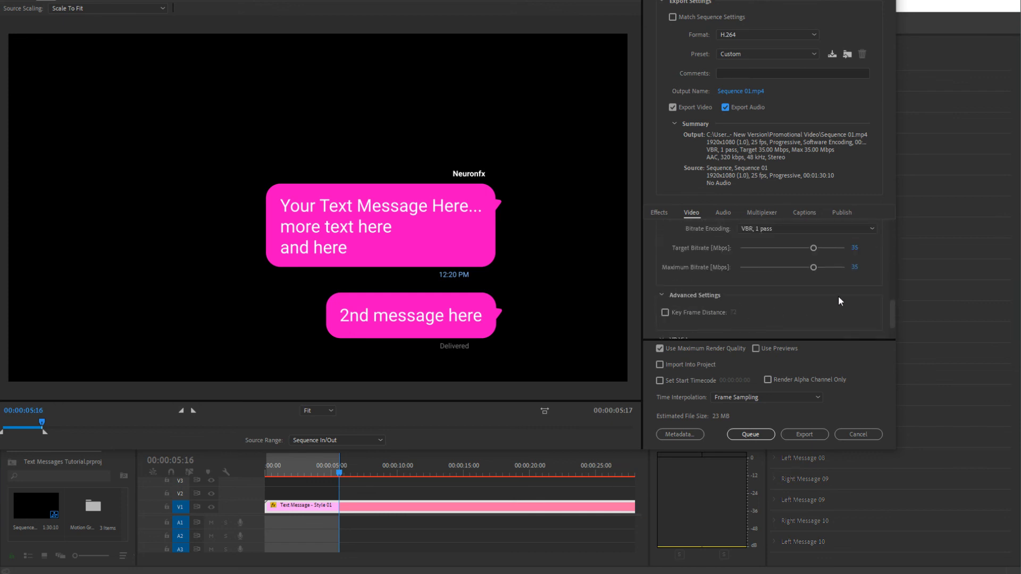
click(854, 249)
click(859, 434)
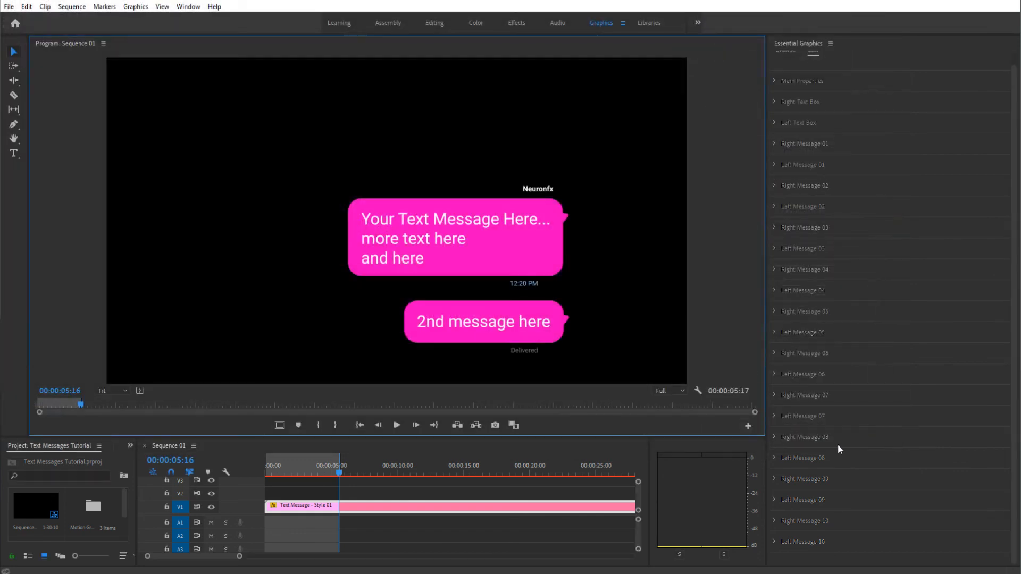
Move the Text Message - Style 01 clip up two video tracks, from V1 to V3
click(291, 521)
click(292, 512)
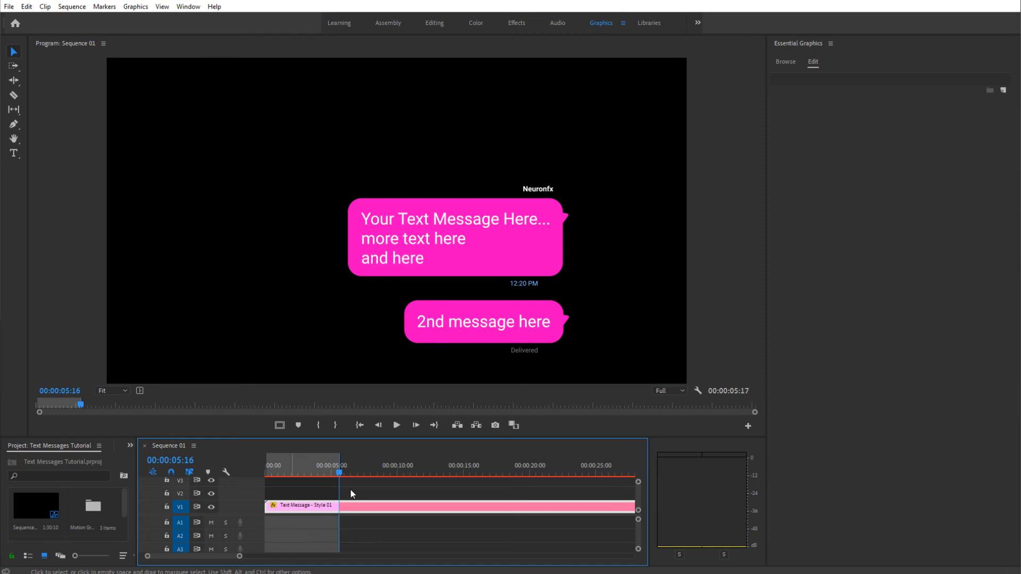
click(334, 494)
key(alt+Up)
key(alt+Up)
click(334, 493)
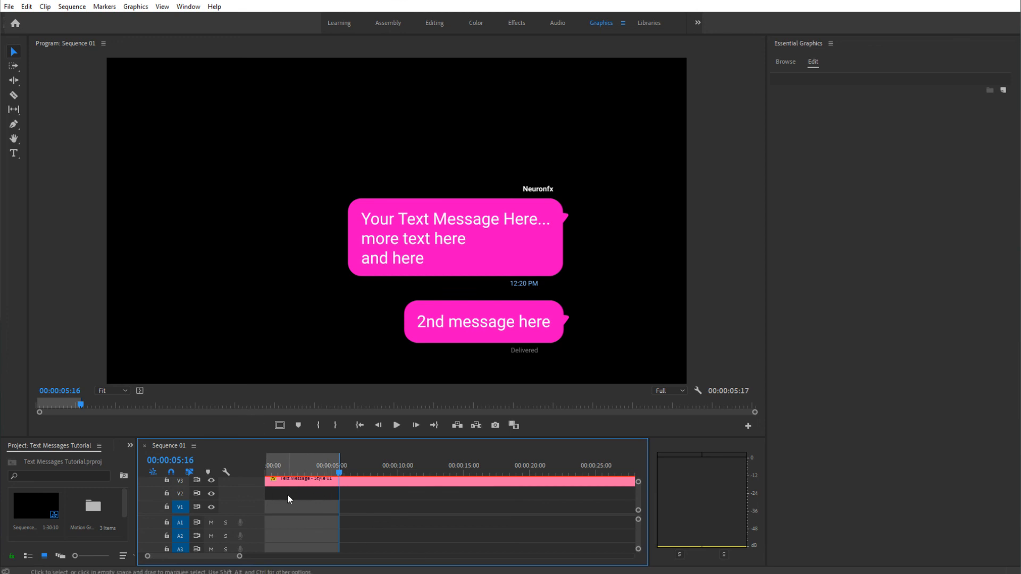
Create a white color matte named Color Matte and place it at the start of track V1, beneath the text message clip
click(307, 467)
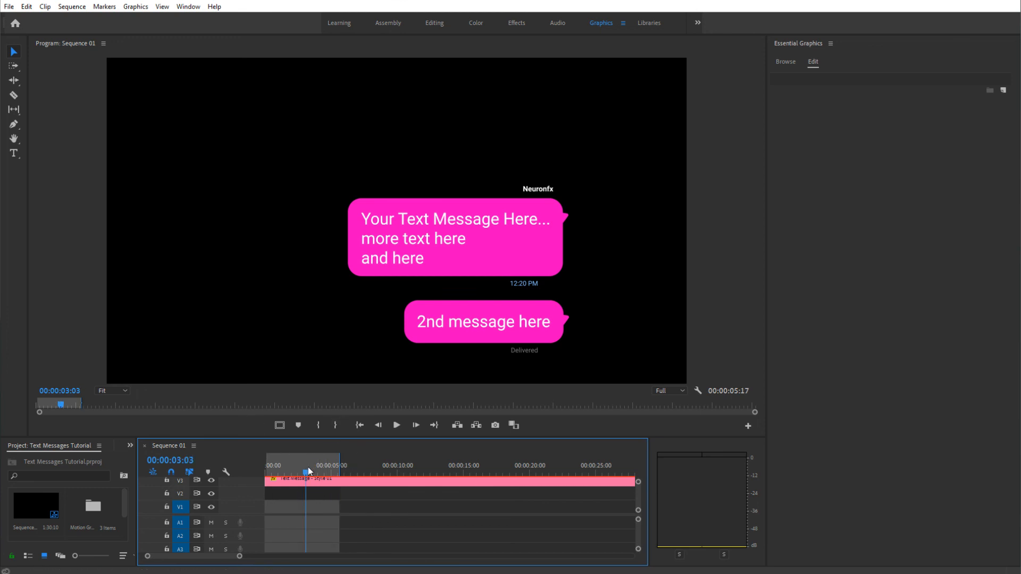
click(9, 6)
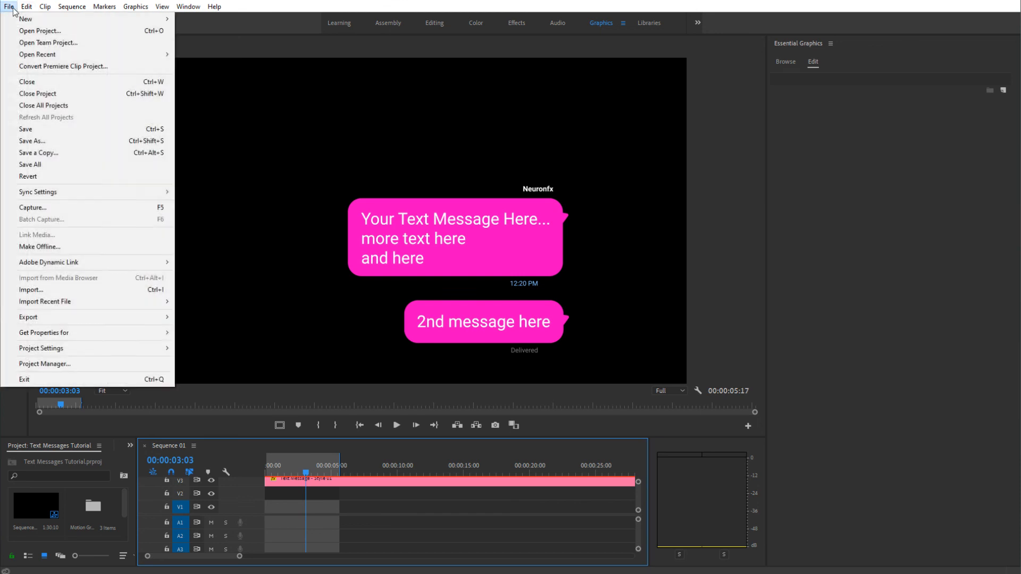
mouse_move(14, 21)
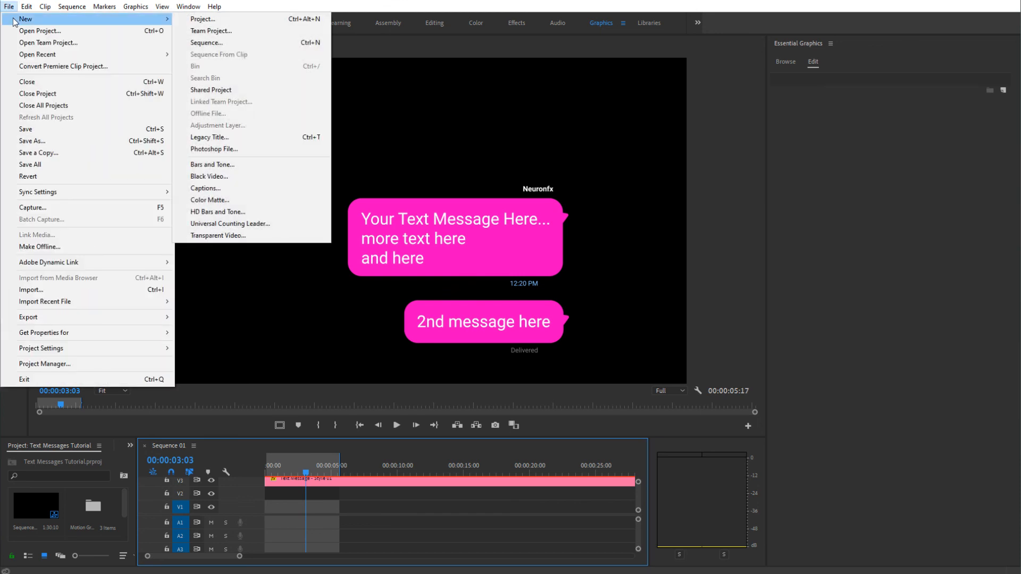
click(230, 200)
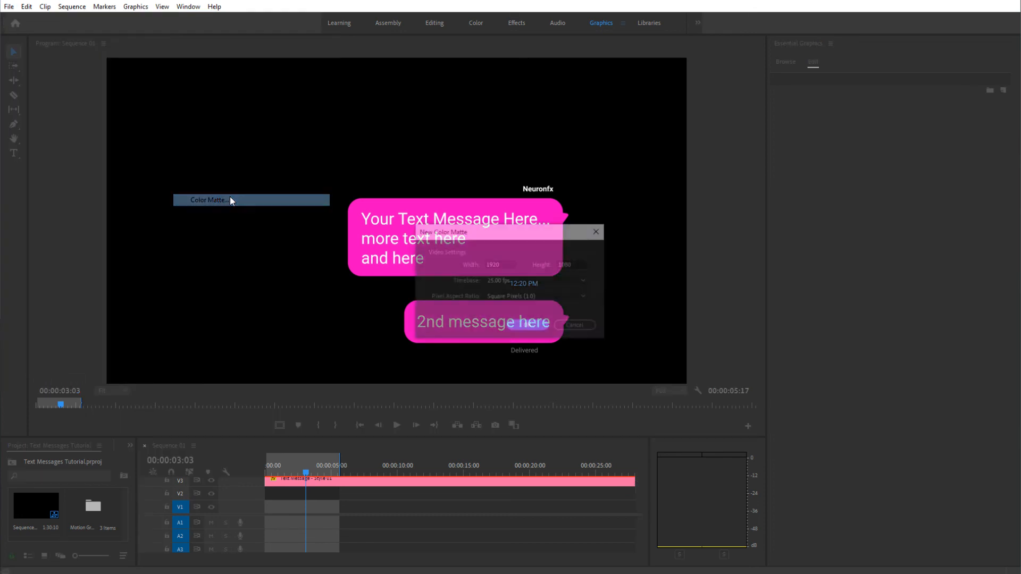
click(527, 327)
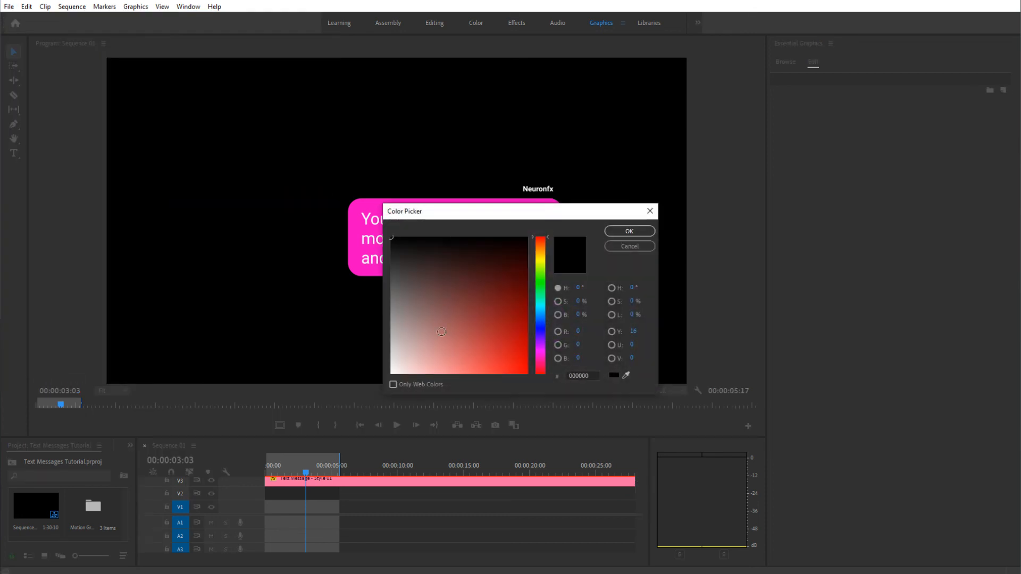
click(630, 231)
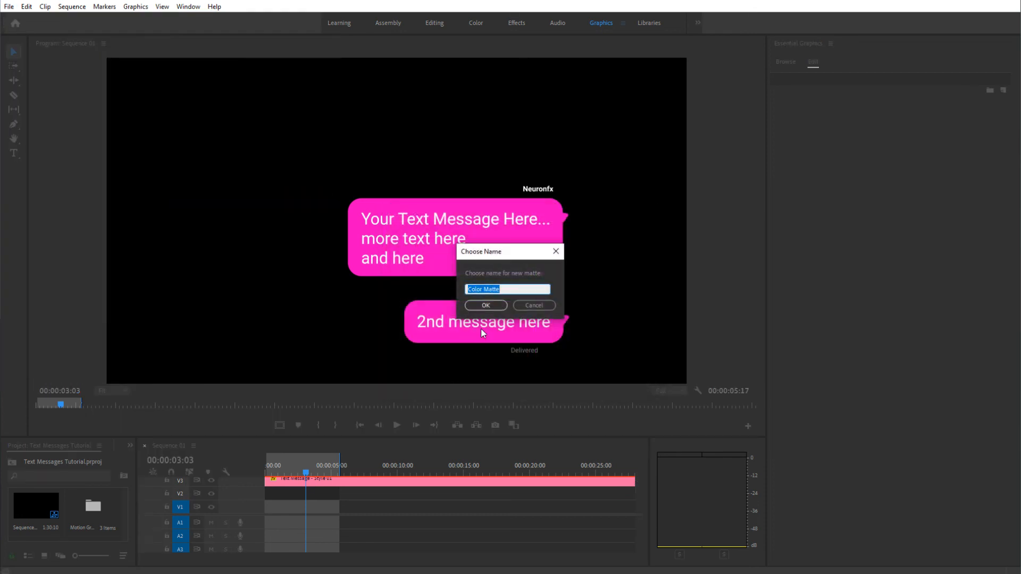
click(486, 307)
drag(44, 527, 297, 506)
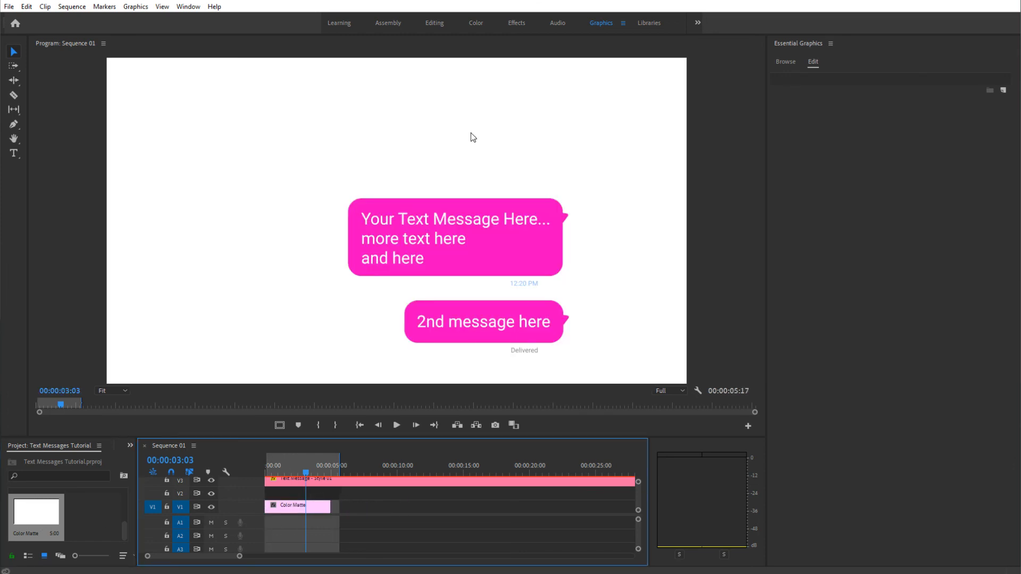